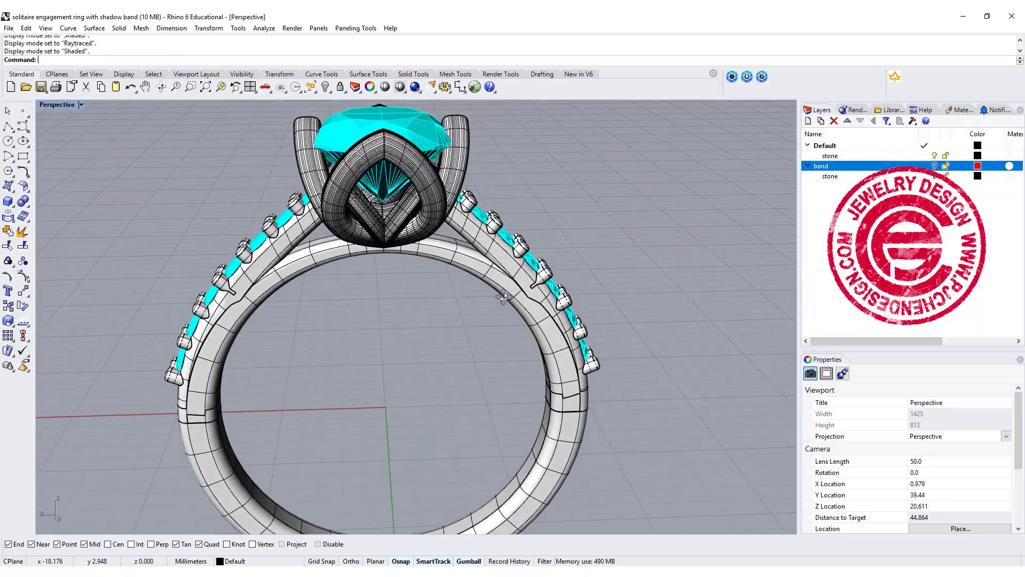
- Orbit around the finished ring and turn on the red band layer so it shows alongside
{"action": "scroll", "coordinate": [400, 244], "scroll_direction": "up", "scroll_amount": 4}
{"action": "right_click_drag", "start_coordinate": [396, 246], "coordinate": [218, 302]}
{"action": "scroll", "coordinate": [446, 313], "scroll_direction": "down", "scroll_amount": 4}
{"action": "right_click_drag", "start_coordinate": [449, 313], "coordinate": [433, 360]}
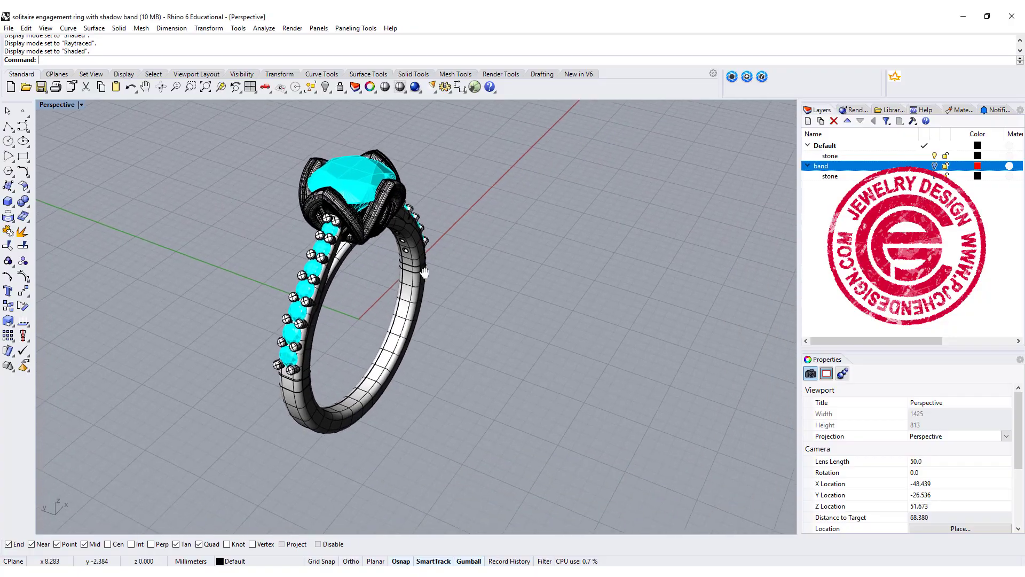
{"action": "right_click_drag", "start_coordinate": [406, 310], "coordinate": [616, 275]}
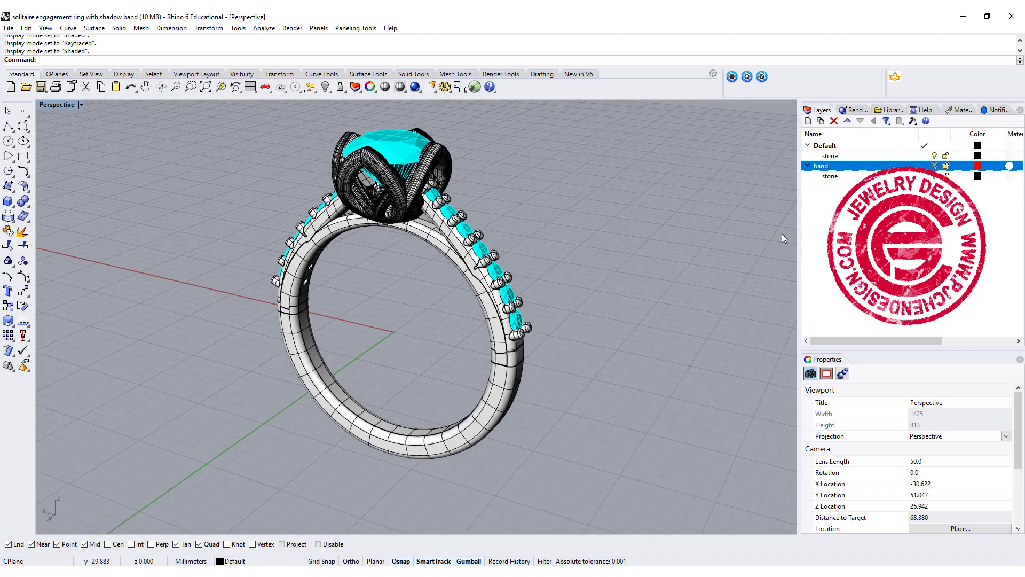
{"action": "left_click", "coordinate": [935, 166]}
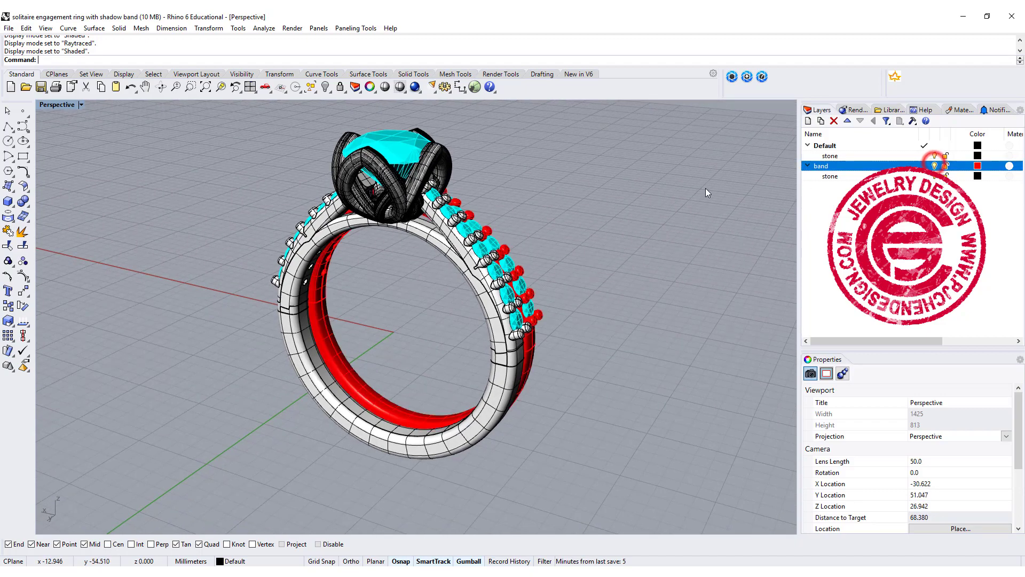
{"action": "right_click_drag", "start_coordinate": [534, 251], "coordinate": [650, 260]}
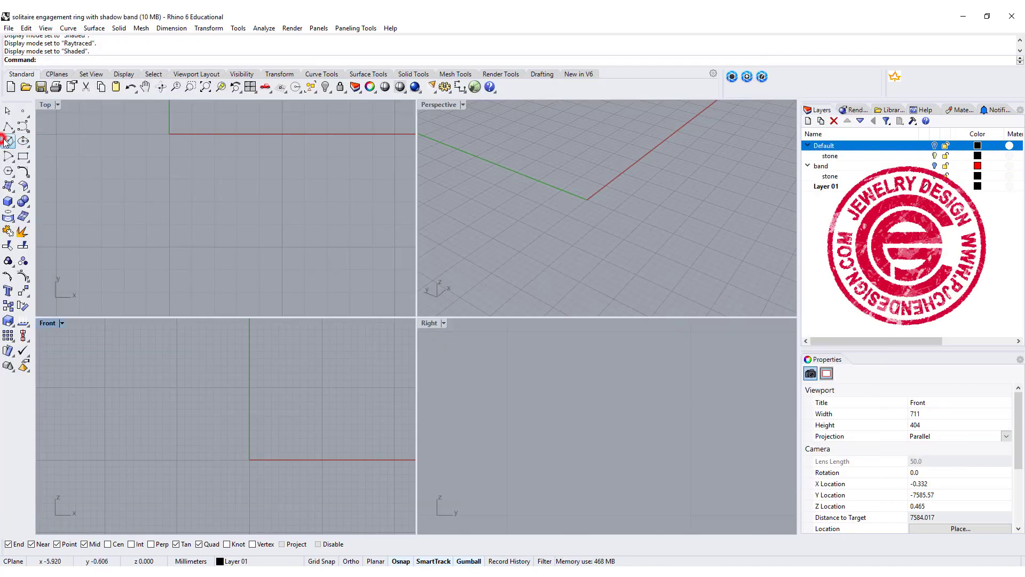
- Draw a 16 mm diameter circle centred at the origin
{"action": "left_click", "coordinate": [7, 141]}
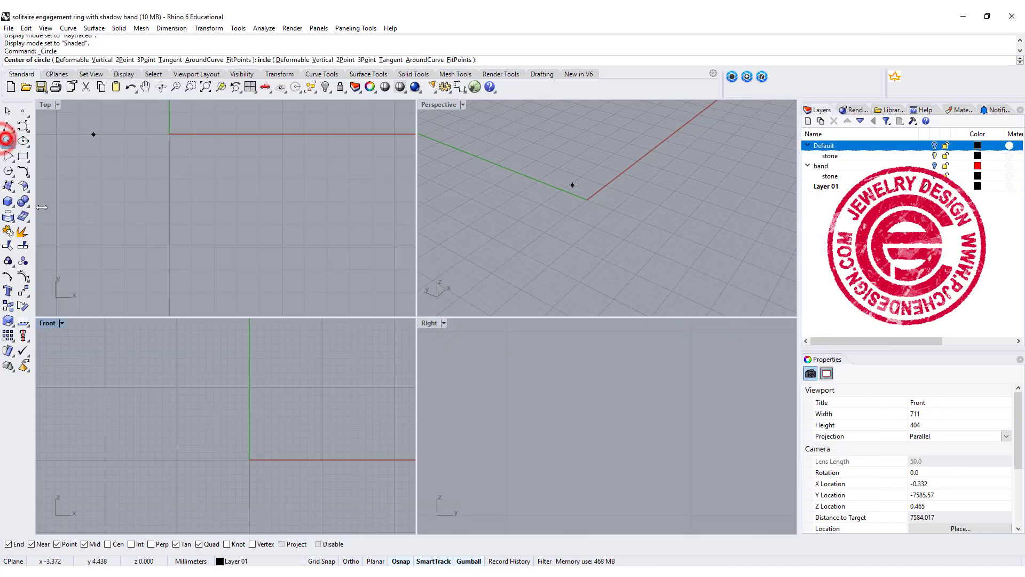
{"action": "type", "text": "0"}
{"action": "key", "text": "Return"}
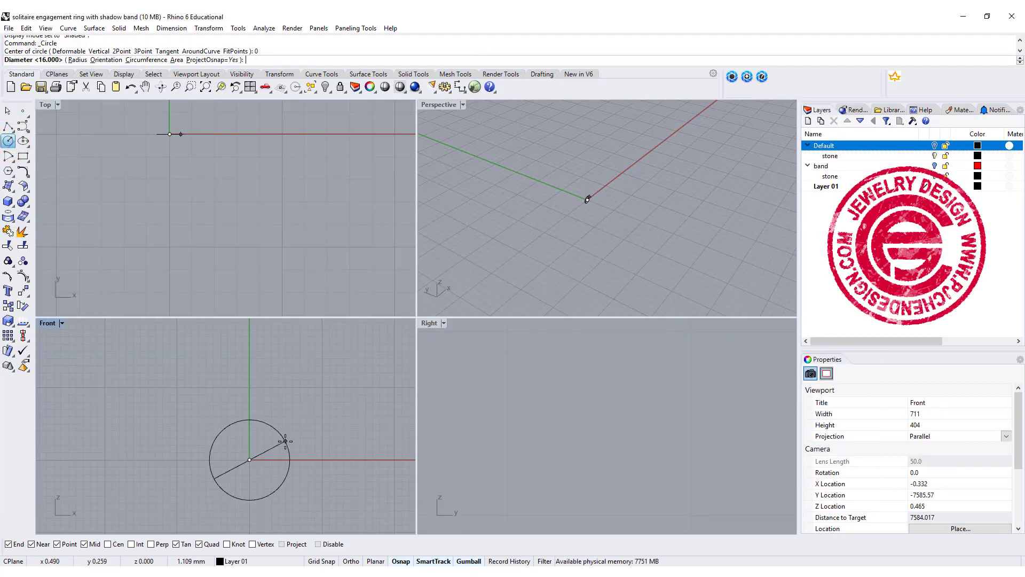
{"action": "key", "text": "Return"}
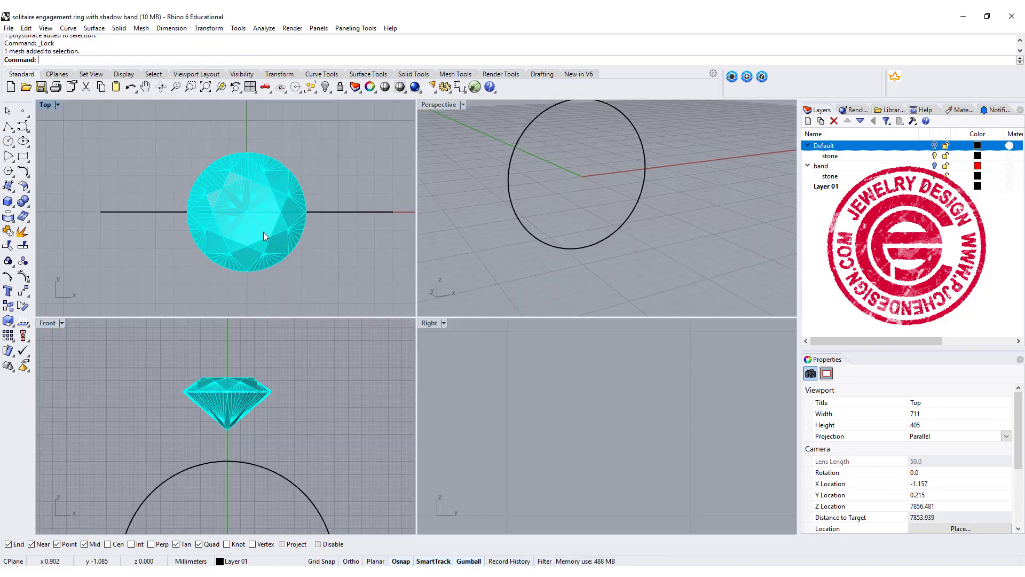
- Lower the round stone with the gumball Z arrow so it sits just above the ring circle
{"action": "left_click", "coordinate": [264, 234]}
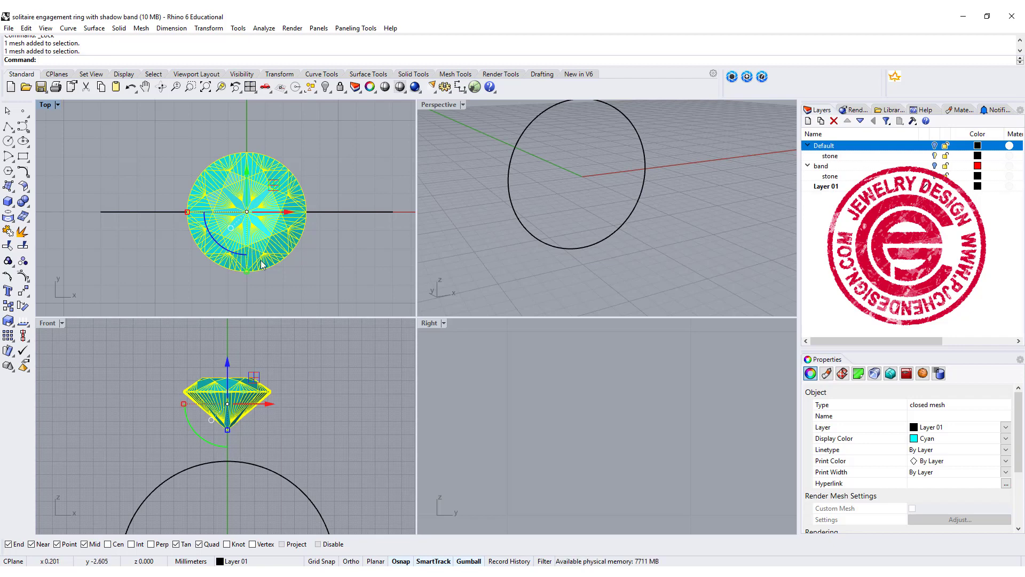
{"action": "scroll", "coordinate": [307, 243], "scroll_direction": "down", "scroll_amount": 2}
{"action": "right_click_drag", "start_coordinate": [305, 233], "coordinate": [261, 221]}
{"action": "right_click_drag", "start_coordinate": [583, 225], "coordinate": [546, 185]}
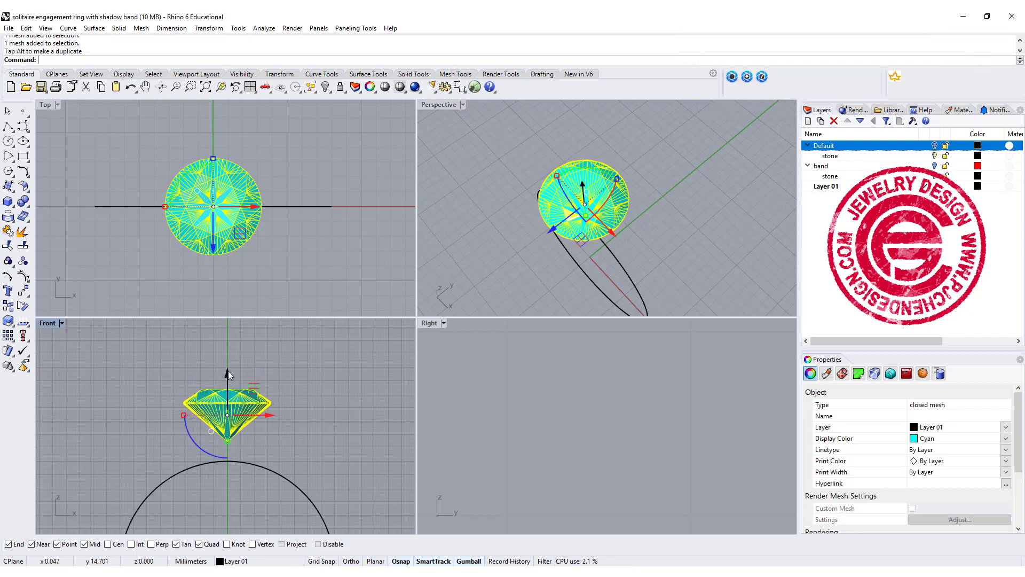
{"action": "left_click_drag", "start_coordinate": [229, 371], "coordinate": [232, 374]}
{"action": "left_click", "coordinate": [318, 415]}
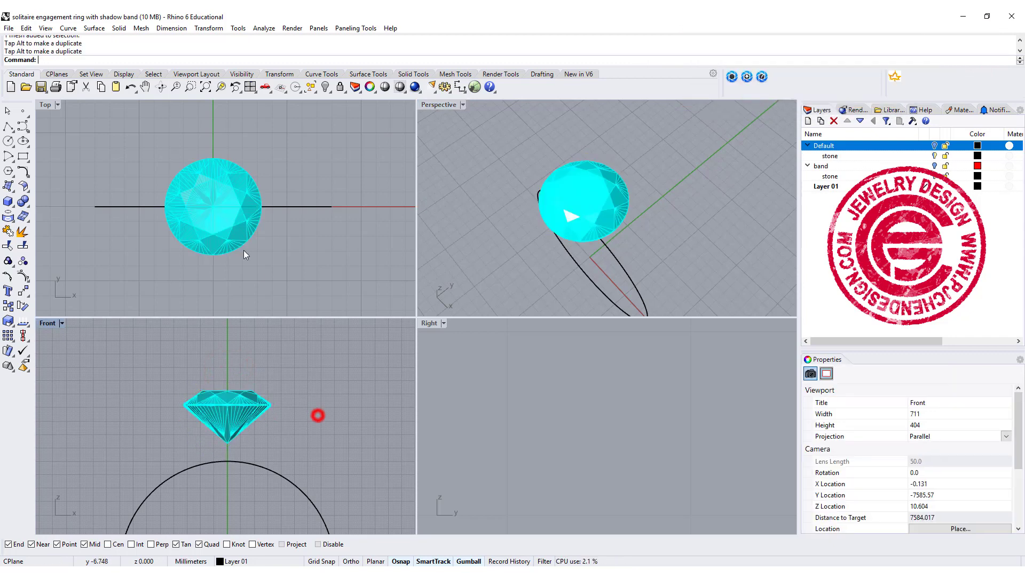
{"action": "left_click", "coordinate": [222, 230]}
{"action": "left_click", "coordinate": [221, 229]}
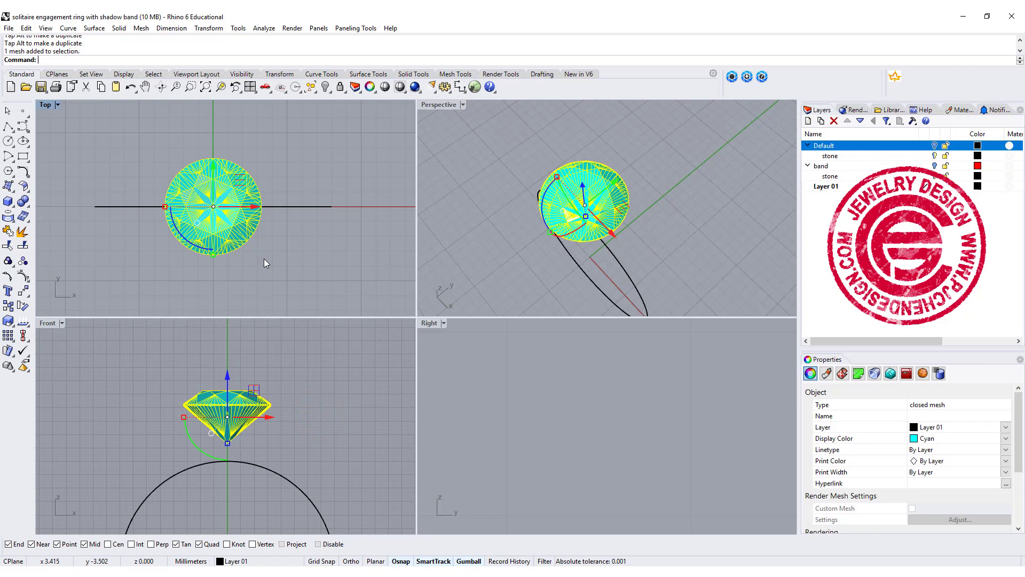
- In the maximized Front view, draw a start-end-point arc from the circle's top to above the stone, bowing left
{"action": "double_click", "coordinate": [48, 323]}
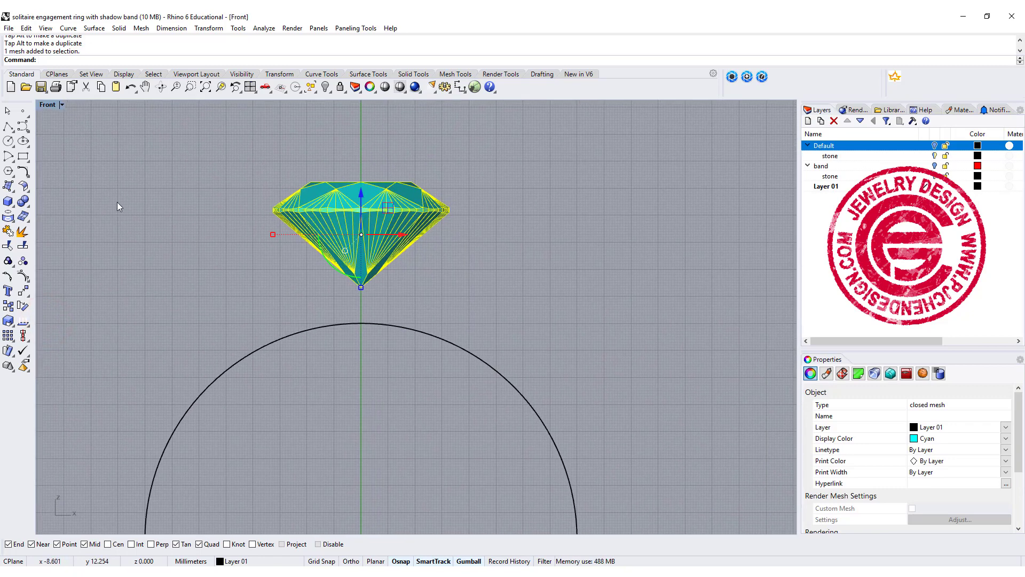
{"action": "left_click", "coordinate": [108, 181]}
{"action": "left_click", "coordinate": [10, 158]}
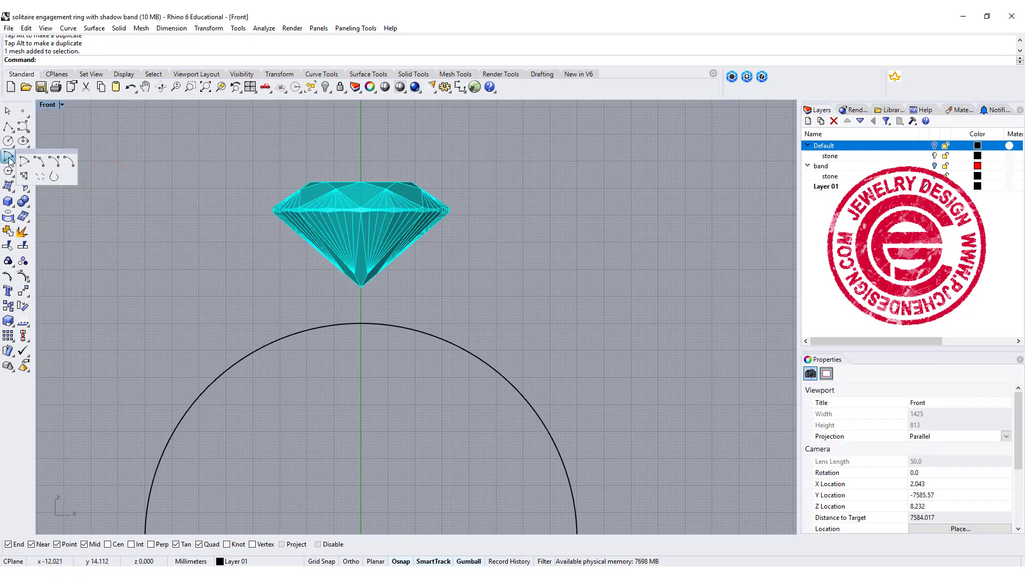
{"action": "left_click", "coordinate": [39, 160]}
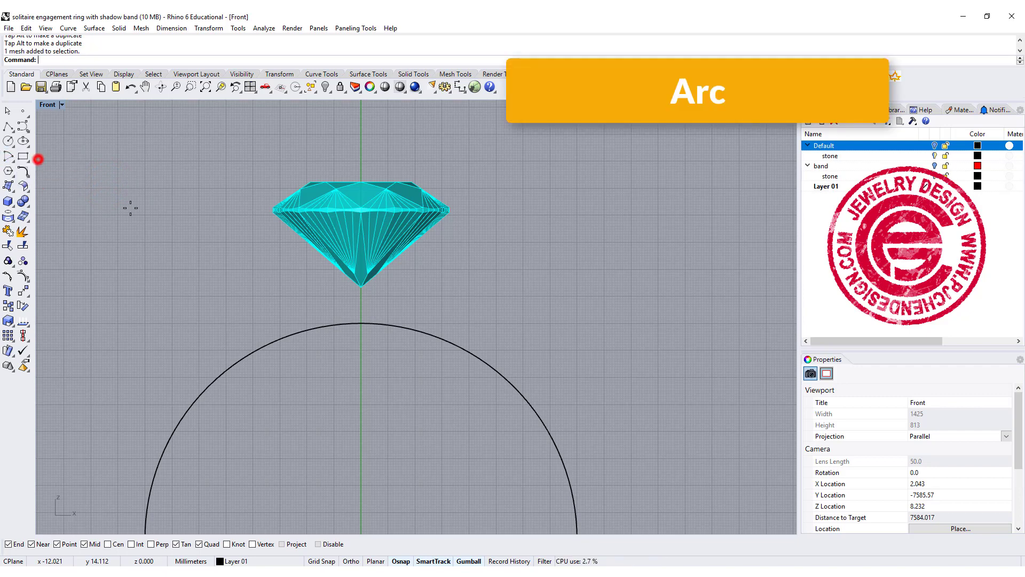
{"action": "left_click", "coordinate": [361, 323]}
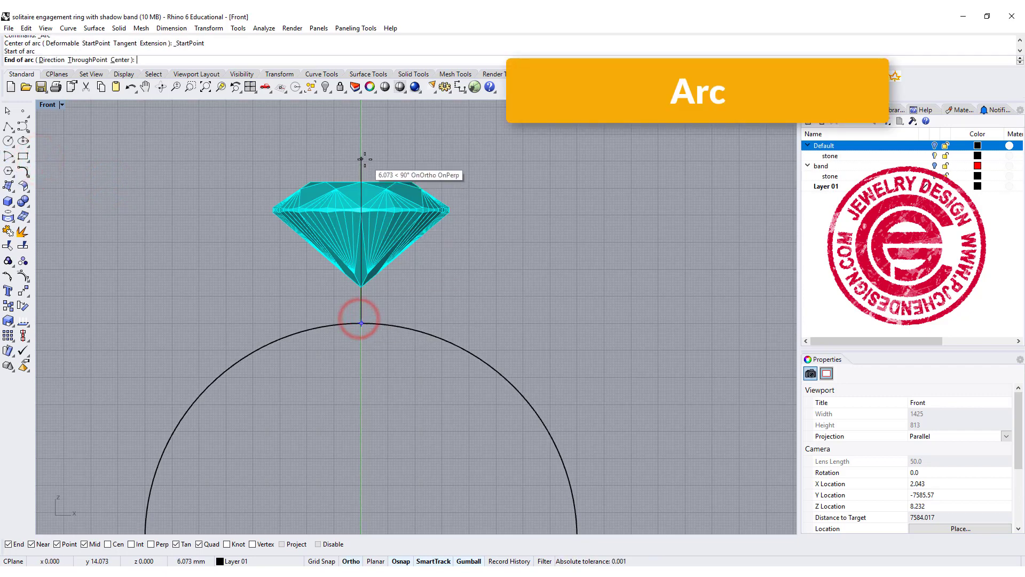
{"action": "left_click", "coordinate": [362, 167]}
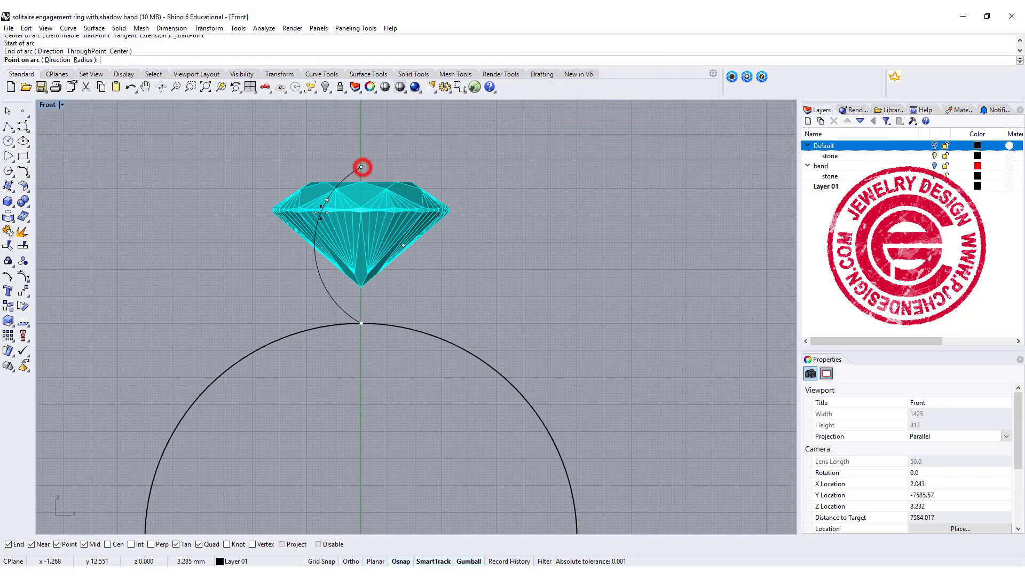
{"action": "left_click", "coordinate": [312, 267]}
- Pull one of the arc's control points downward to reshape it
{"action": "left_click", "coordinate": [310, 262]}
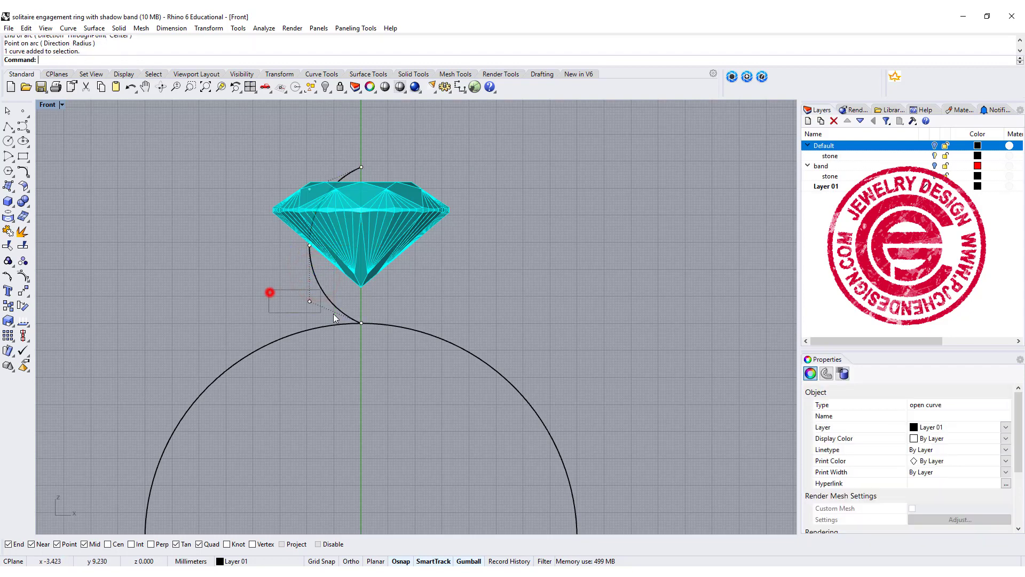
{"action": "left_click_drag", "start_coordinate": [333, 313], "coordinate": [336, 309]}
{"action": "left_click_drag", "start_coordinate": [312, 266], "coordinate": [308, 288]}
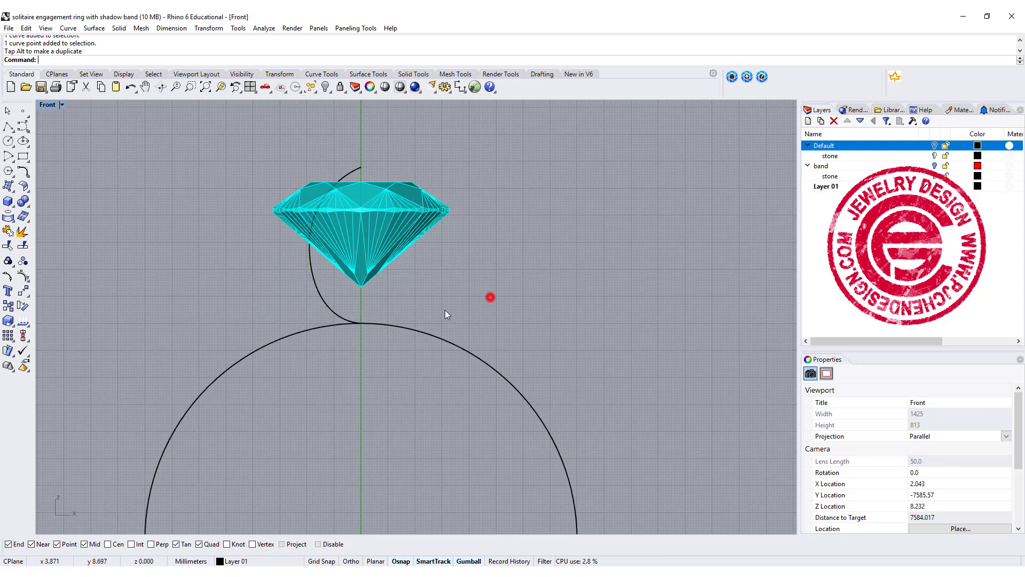
- Rebuild the prong curve to 5 points, degree 3
{"action": "left_click", "coordinate": [329, 305]}
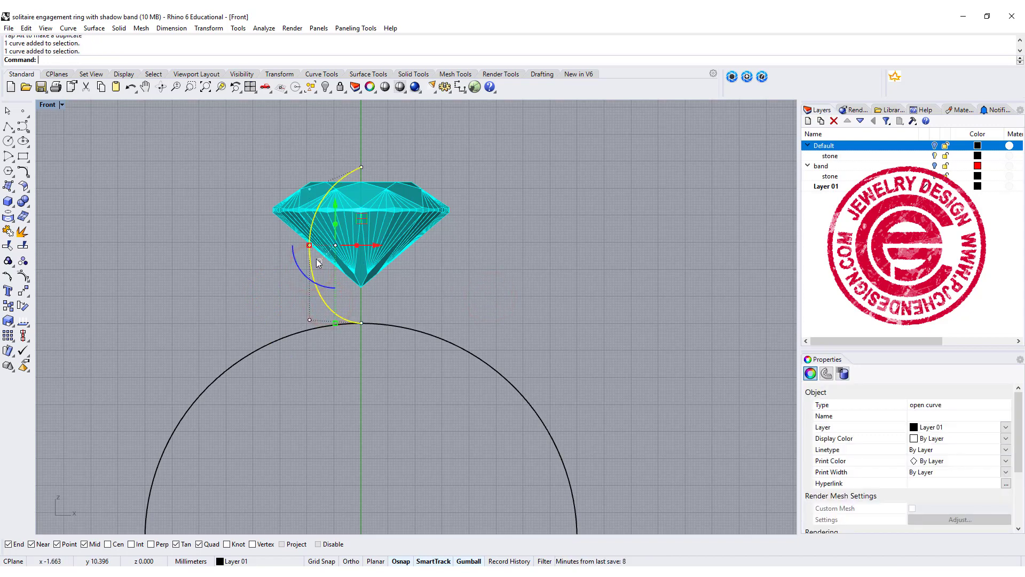
{"action": "type", "text": "build"}
{"action": "key", "text": "Return"}
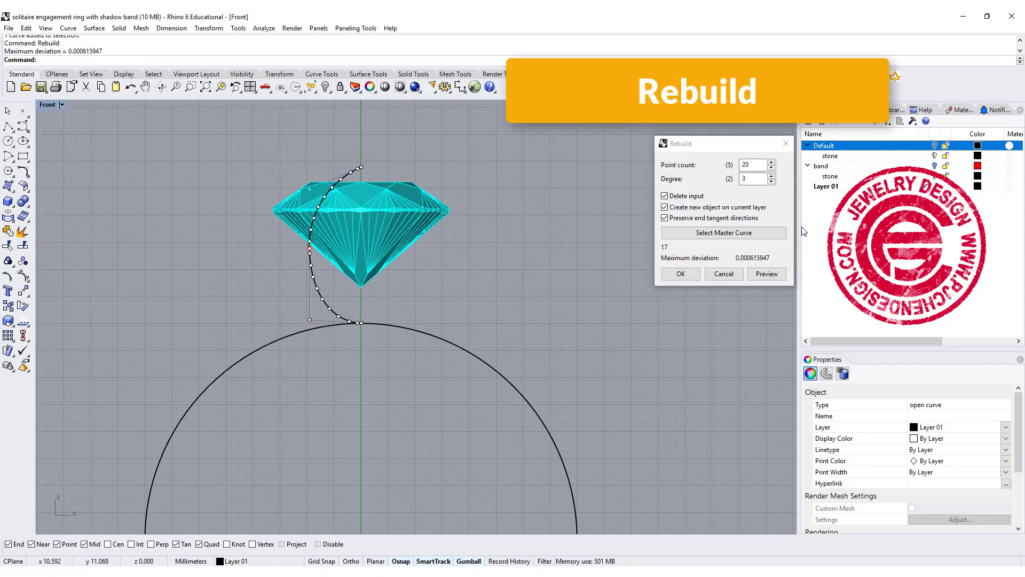
{"action": "double_click", "coordinate": [757, 166]}
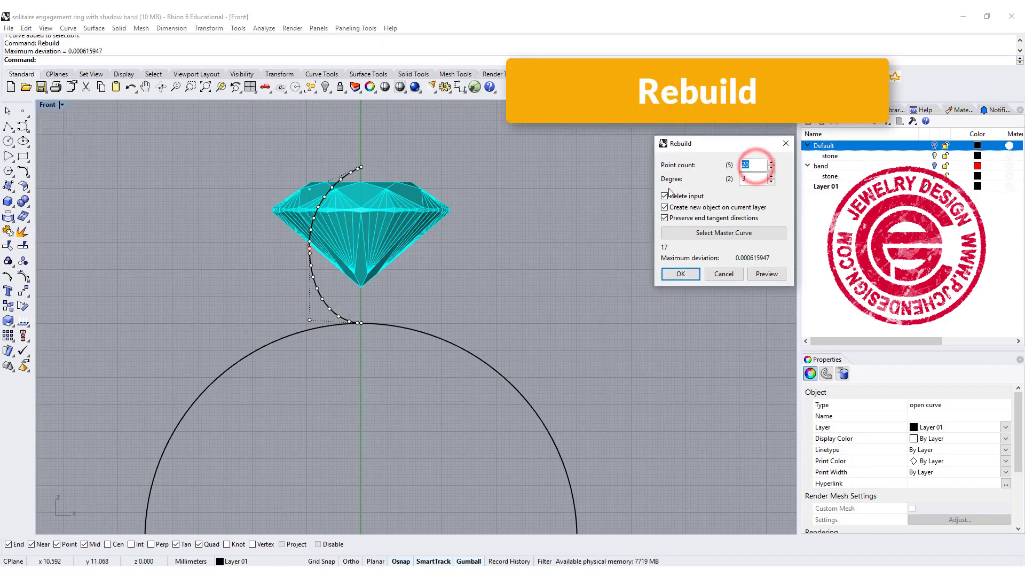
{"action": "type", "text": "5"}
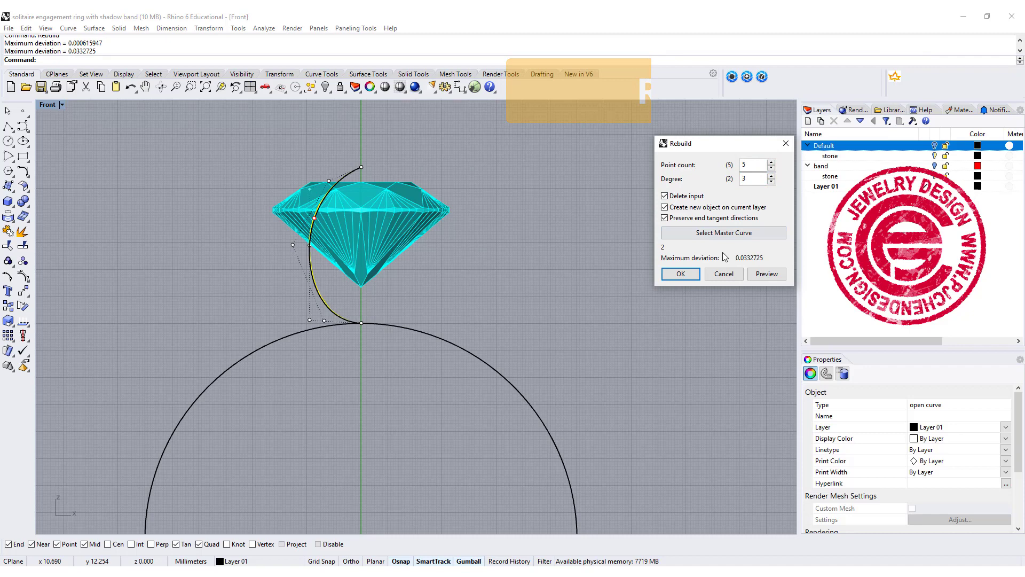
{"action": "left_click", "coordinate": [683, 274]}
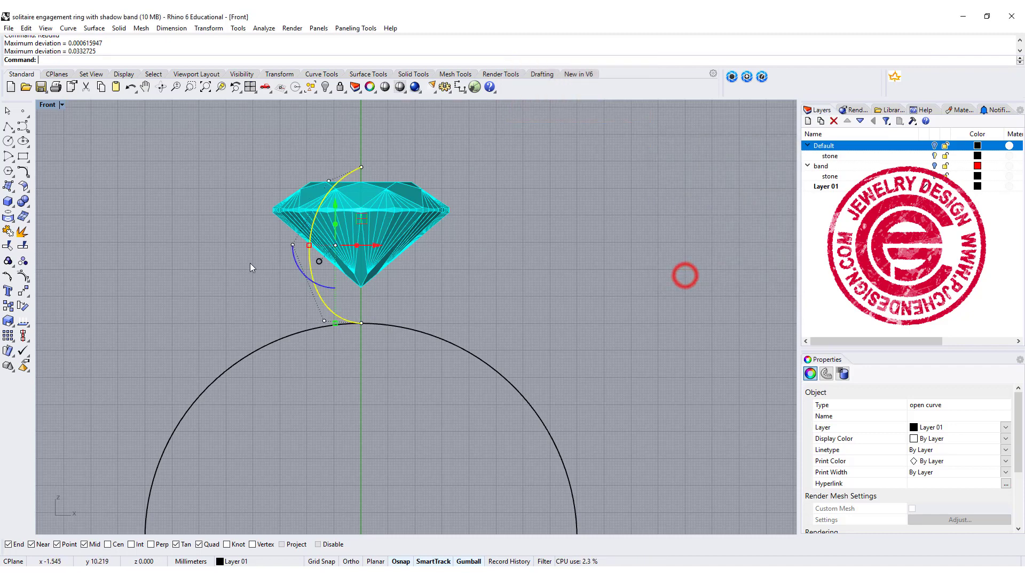
- Move the curve's bottom control points with the gumball to refine its shape
{"action": "left_click", "coordinate": [292, 246]}
{"action": "left_click", "coordinate": [378, 246]}
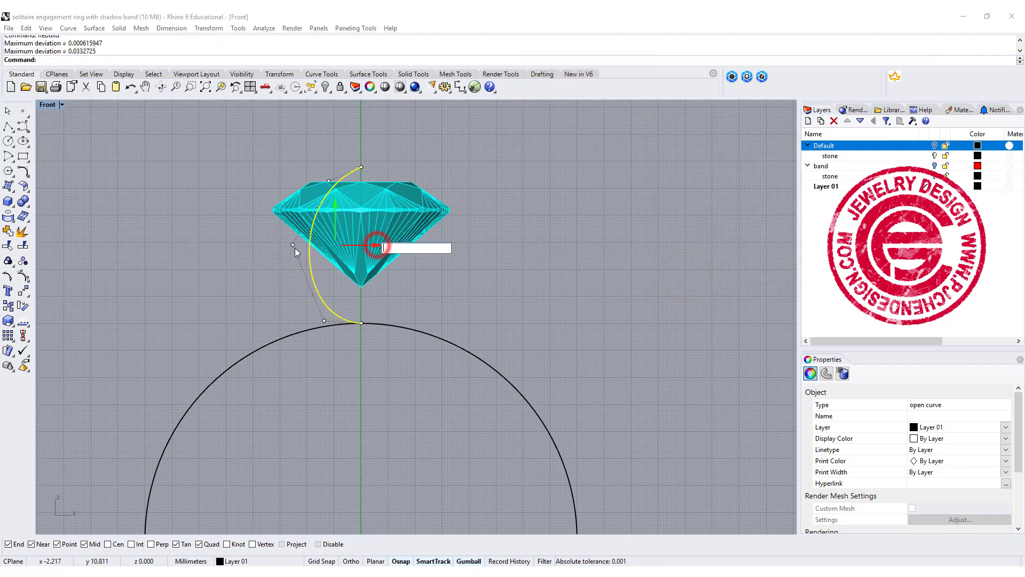
{"action": "left_click_drag", "start_coordinate": [258, 234], "coordinate": [335, 258]}
{"action": "left_click", "coordinate": [468, 326]}
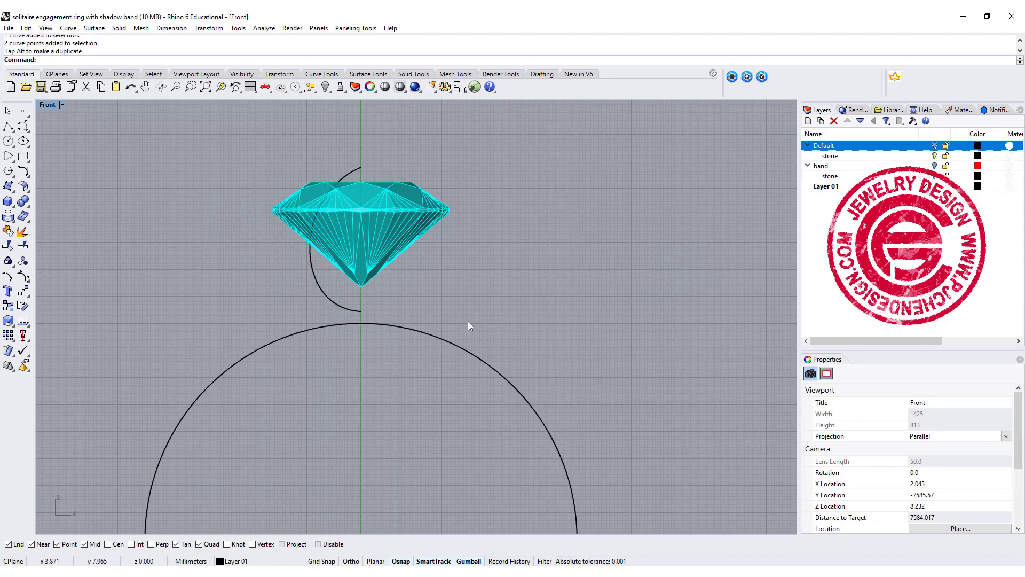
- Draw a small 3-point rounded square with conic corners above the stone, centred on the curve
{"action": "left_click", "coordinate": [322, 291]}
{"action": "double_click", "coordinate": [48, 105]}
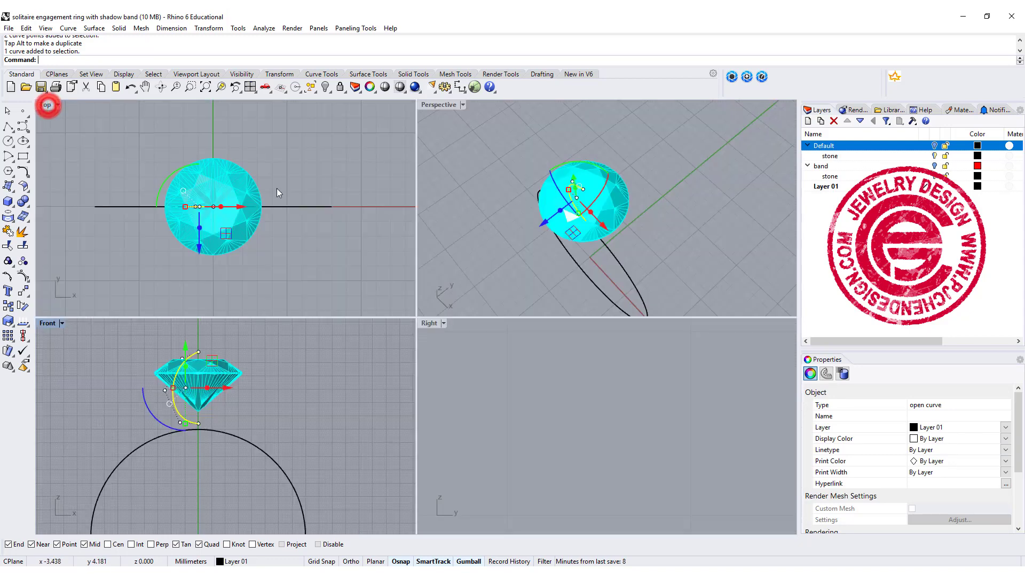
{"action": "scroll", "coordinate": [520, 400], "scroll_direction": "up", "scroll_amount": 6}
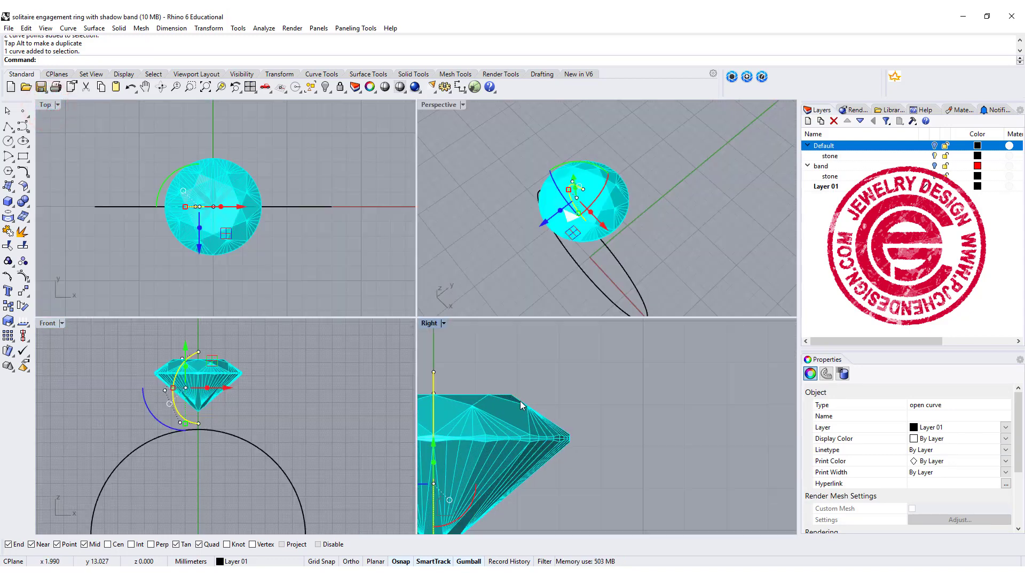
{"action": "left_click", "coordinate": [666, 369]}
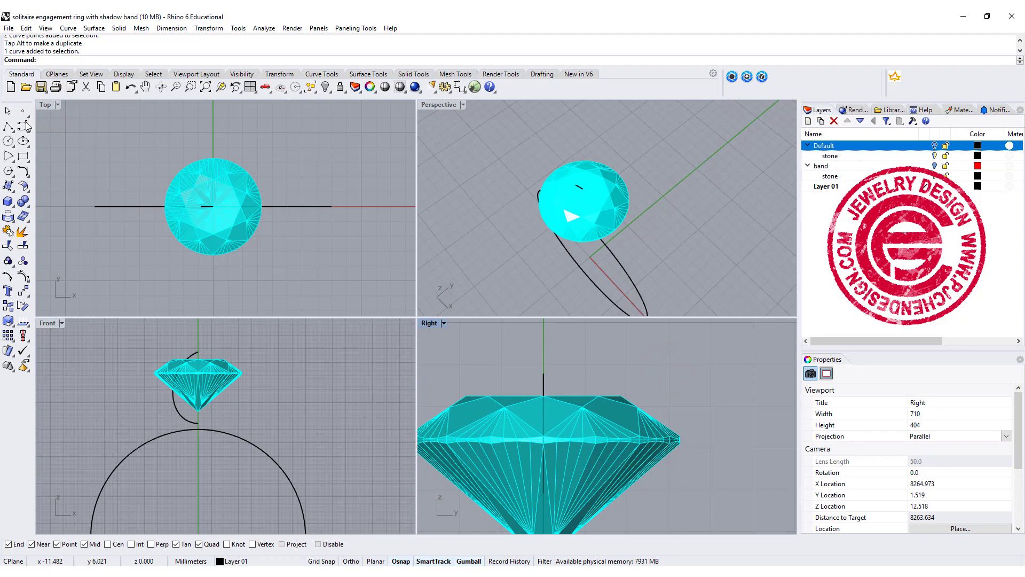
{"action": "left_click", "coordinate": [24, 156]}
{"action": "left_click", "coordinate": [85, 162]}
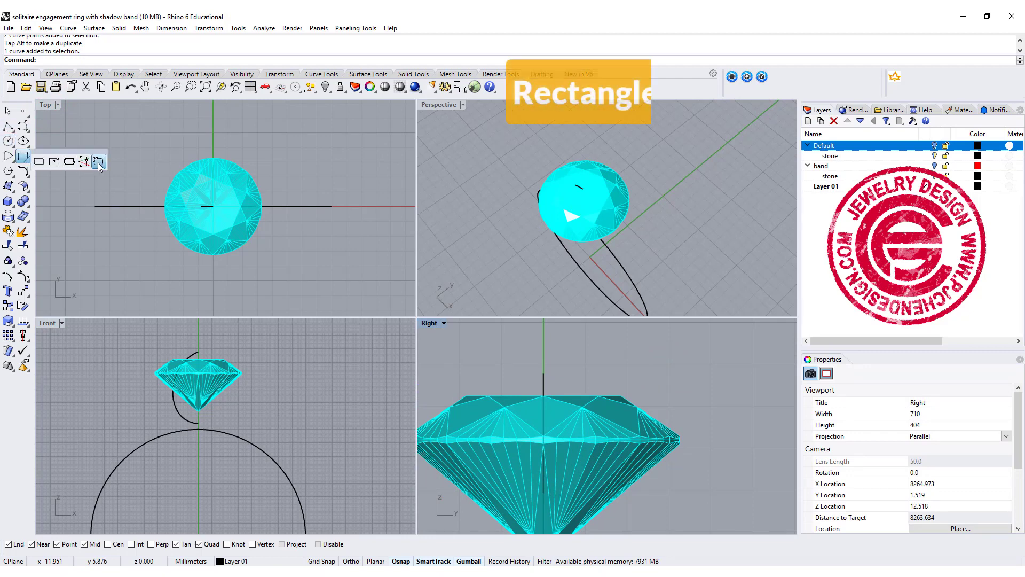
{"action": "left_click", "coordinate": [88, 60]}
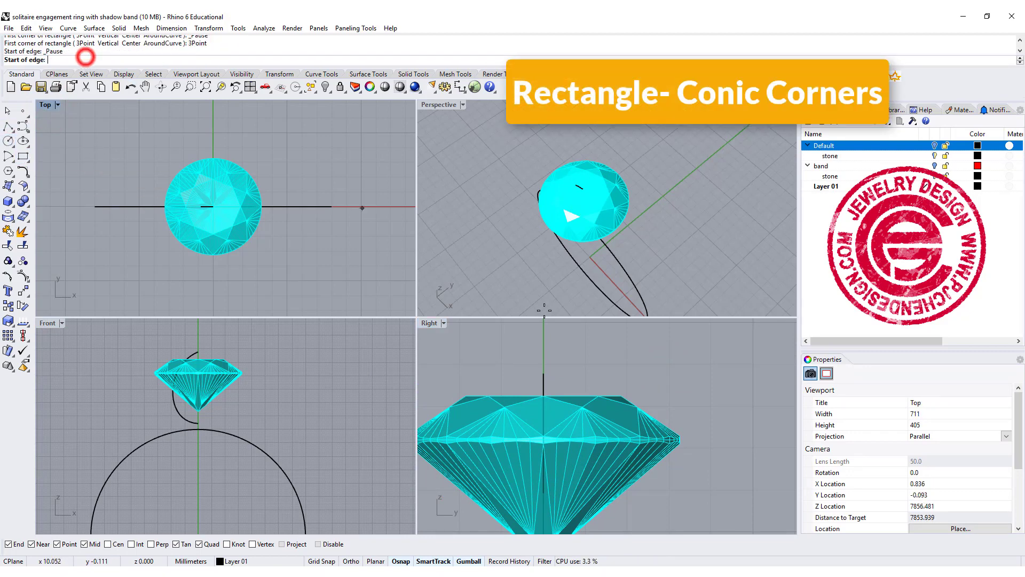
{"action": "left_click", "coordinate": [542, 369]}
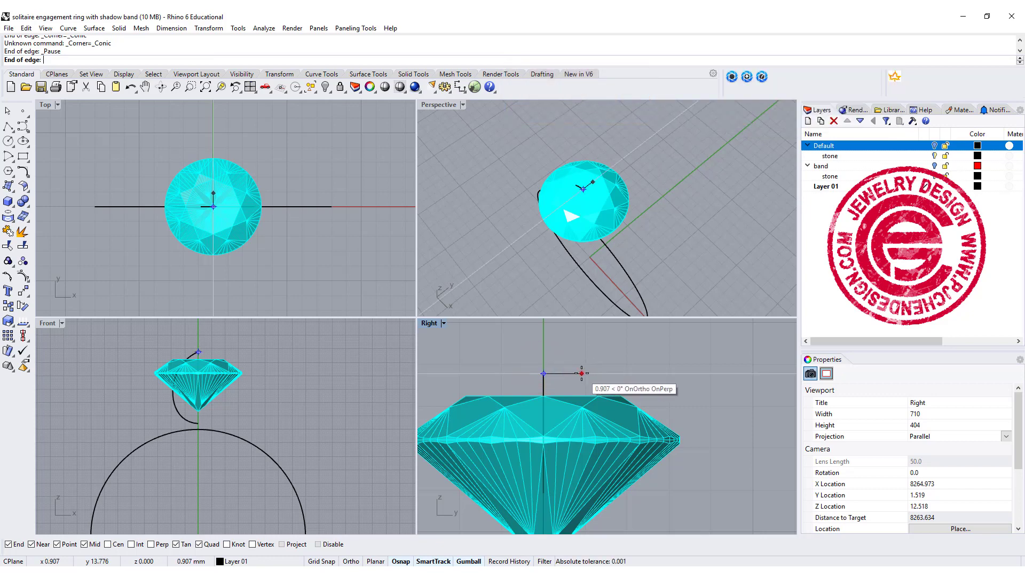
{"action": "left_click", "coordinate": [582, 373]}
{"action": "left_click", "coordinate": [583, 335]}
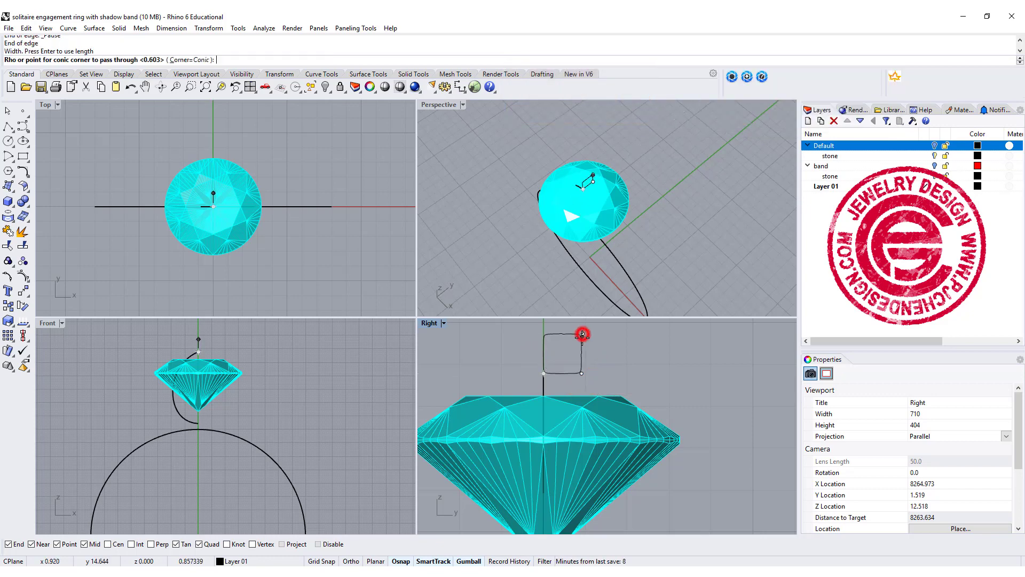
{"action": "left_click", "coordinate": [582, 342]}
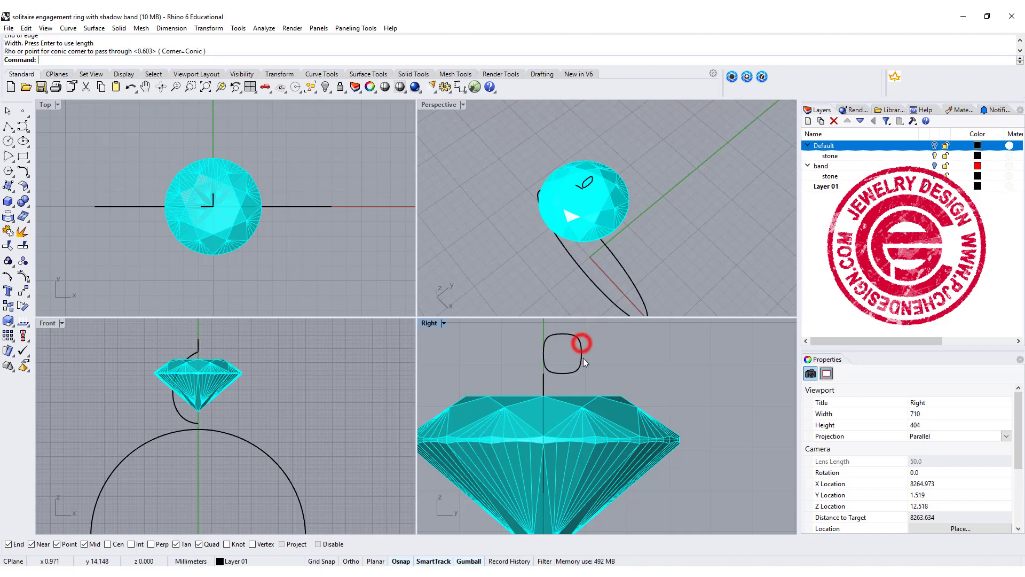
- Alt-drag a copy of the rounded square below the diamond's tip and scale it up slightly
{"action": "scroll", "coordinate": [613, 383], "scroll_direction": "down", "scroll_amount": 4}
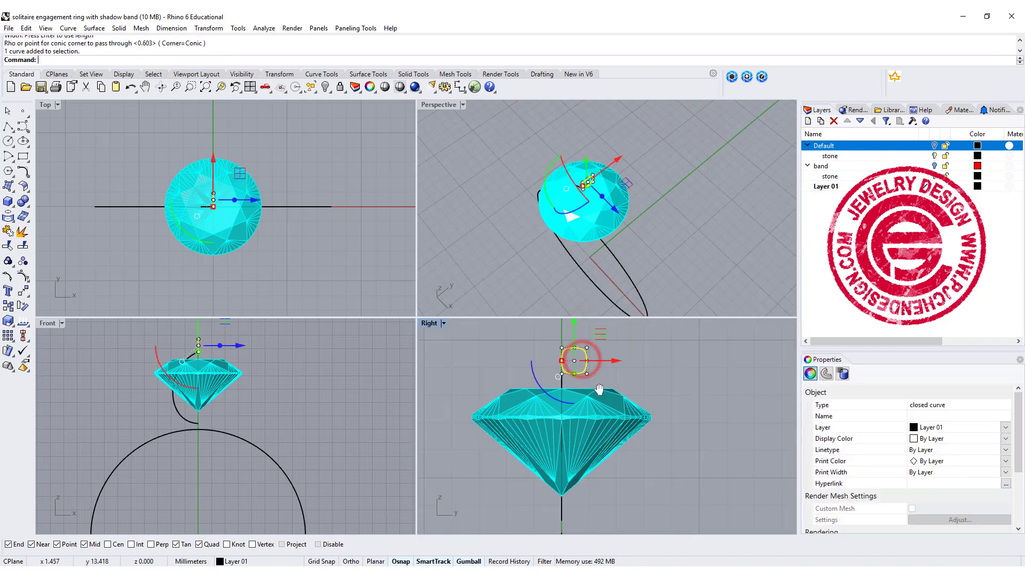
{"action": "double_click", "coordinate": [434, 323]}
{"action": "scroll", "coordinate": [427, 319], "scroll_direction": "down", "scroll_amount": 3}
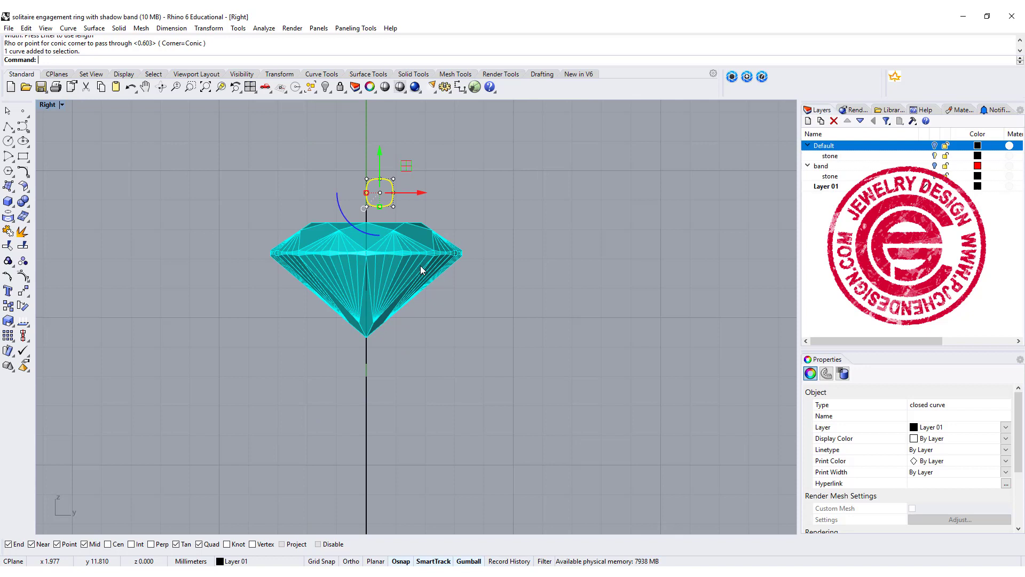
{"action": "scroll", "coordinate": [421, 265], "scroll_direction": "up", "scroll_amount": 2}
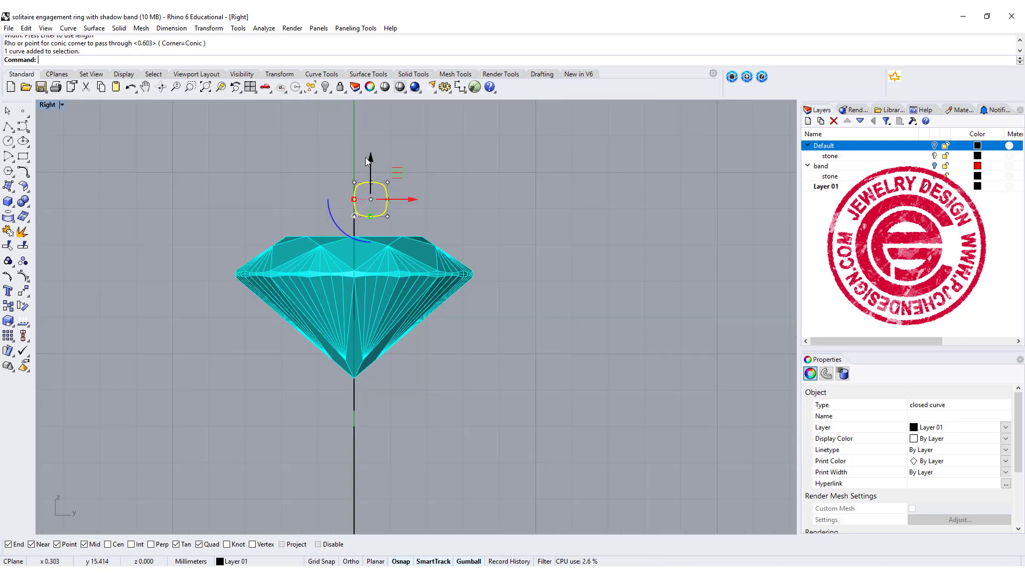
{"action": "left_click_drag", "start_coordinate": [368, 160], "coordinate": [389, 379]}
{"action": "key", "text": "alt"}
{"action": "scroll", "coordinate": [351, 418], "scroll_direction": "up", "scroll_amount": 2}
{"action": "left_click_drag", "start_coordinate": [355, 419], "coordinate": [351, 421], "text": "shift"}
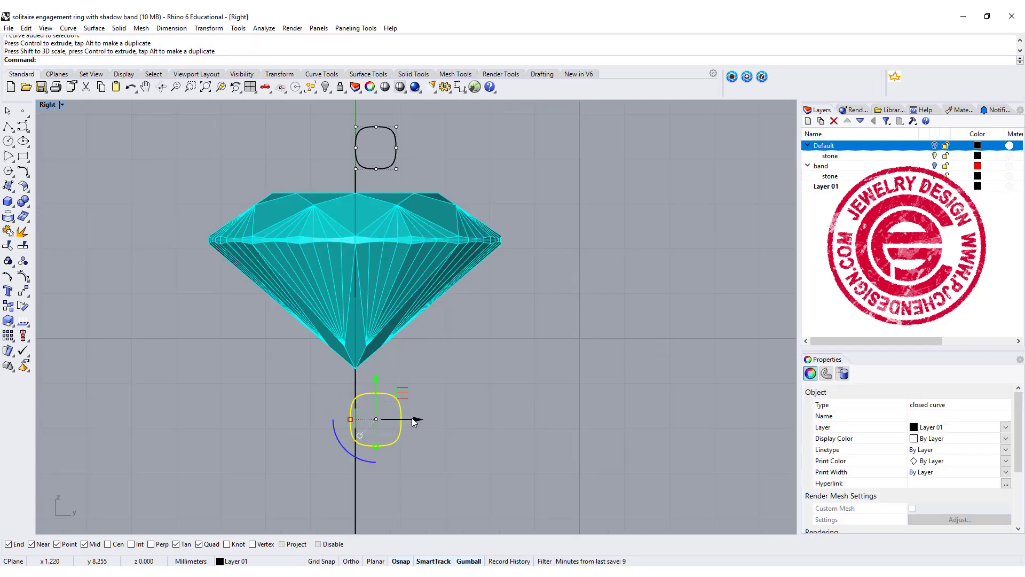
{"action": "left_click", "coordinate": [502, 379]}
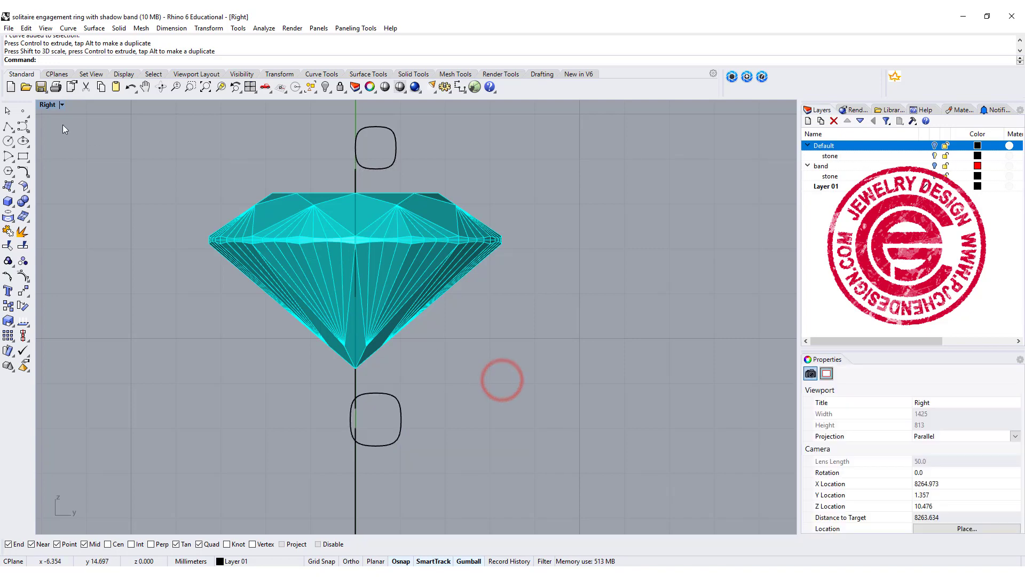
{"action": "double_click", "coordinate": [48, 105]}
{"action": "right_click_drag", "start_coordinate": [551, 239], "coordinate": [617, 237]}
{"action": "scroll", "coordinate": [615, 232], "scroll_direction": "up", "scroll_amount": 5}
- Start Sweep 1 Rail with the arc as rail and both rounded squares as cross-sections
{"action": "double_click", "coordinate": [432, 105]}
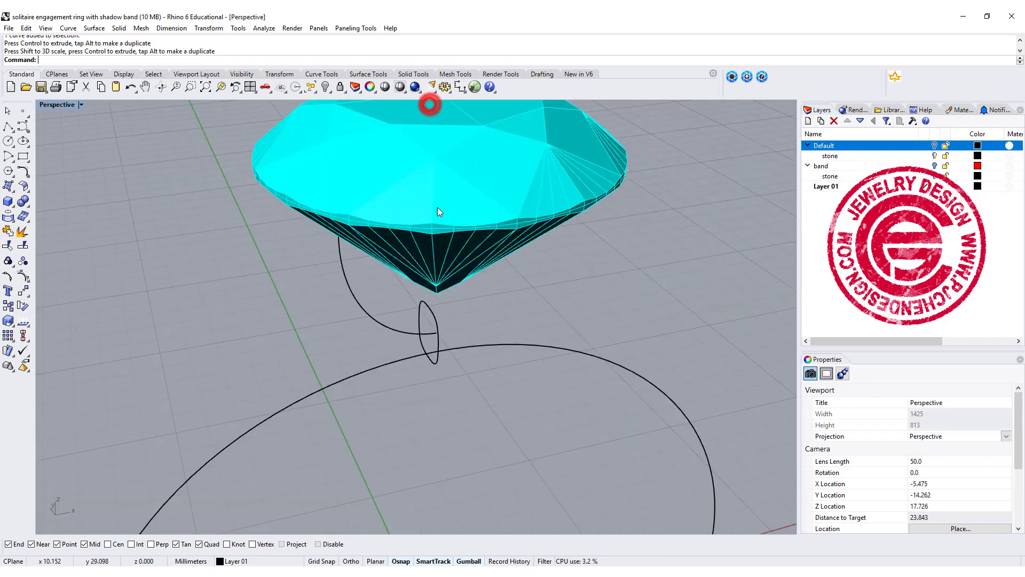
{"action": "right_click_drag", "start_coordinate": [437, 207], "coordinate": [464, 298], "text": "shift"}
{"action": "left_click", "coordinate": [94, 27]}
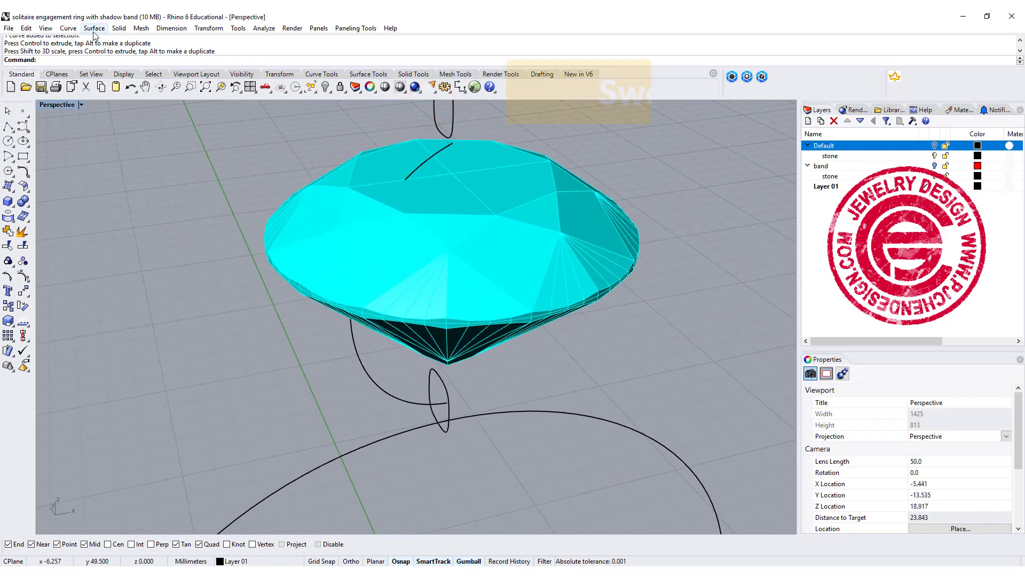
{"action": "left_click", "coordinate": [131, 64]}
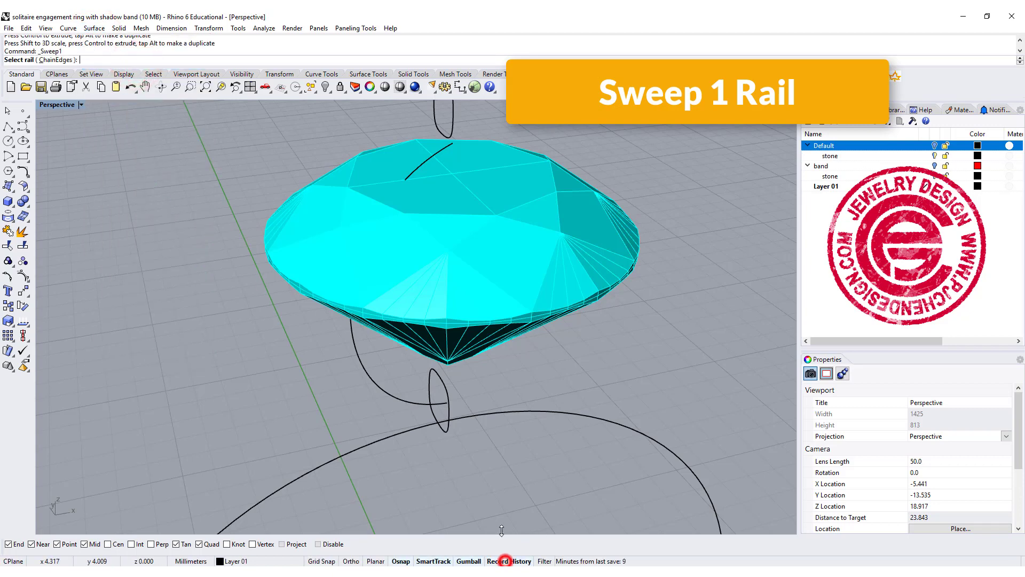
{"action": "left_click", "coordinate": [404, 398]}
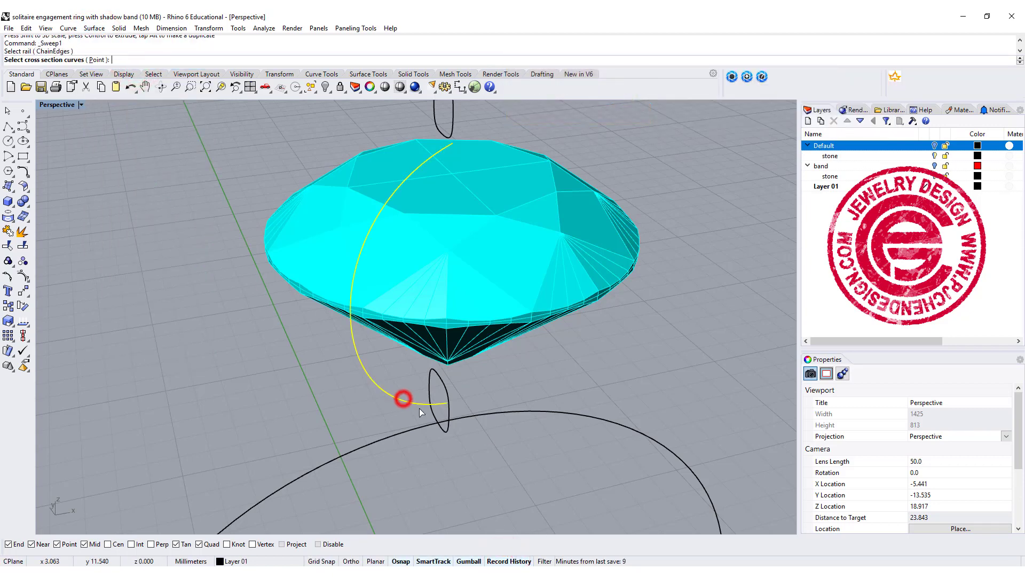
{"action": "left_click", "coordinate": [447, 396]}
{"action": "left_click", "coordinate": [450, 131]}
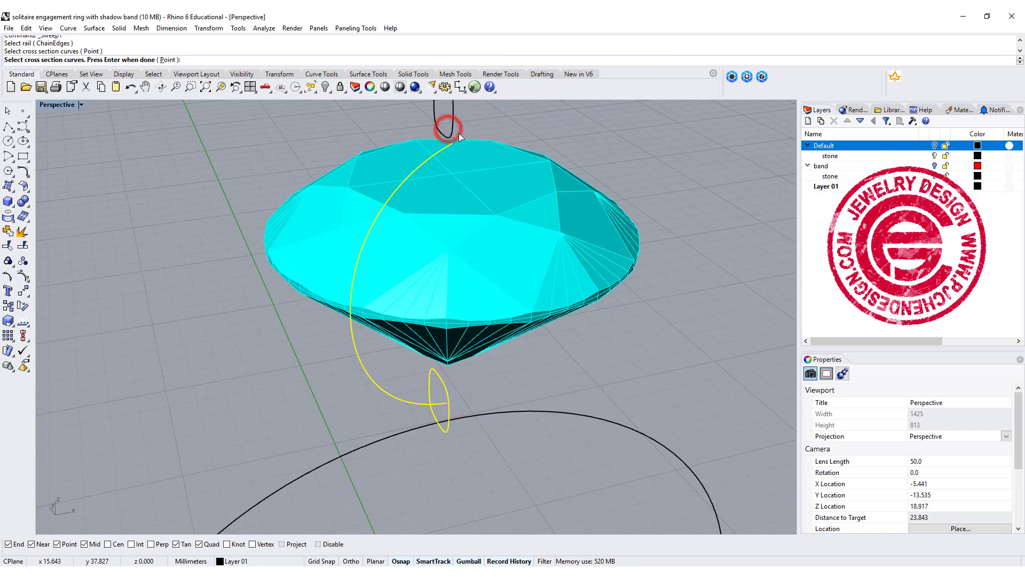
{"action": "key", "text": "Return"}
- Accept the default seams to create the swept tube, then orbit to inspect it
{"action": "right_click_drag", "start_coordinate": [606, 306], "coordinate": [524, 323]}
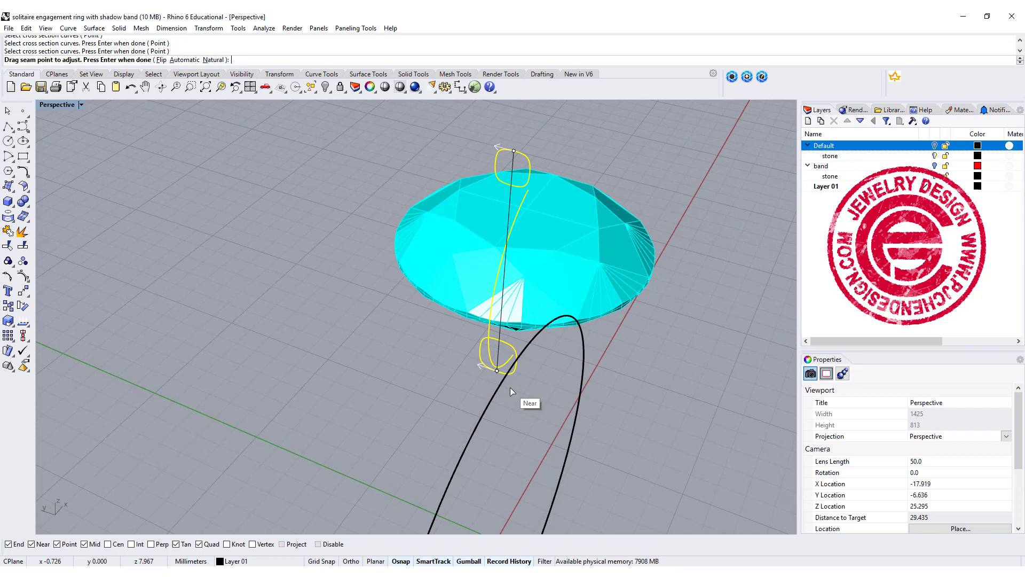
{"action": "scroll", "coordinate": [502, 390], "scroll_direction": "up", "scroll_amount": 3}
{"action": "scroll", "coordinate": [494, 333], "scroll_direction": "down", "scroll_amount": 3}
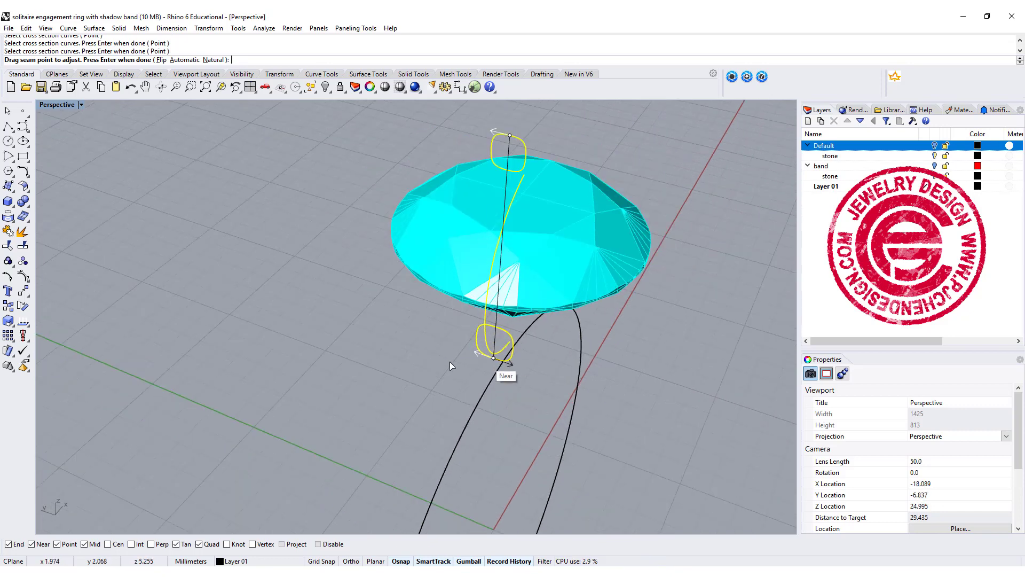
{"action": "key", "text": "Return"}
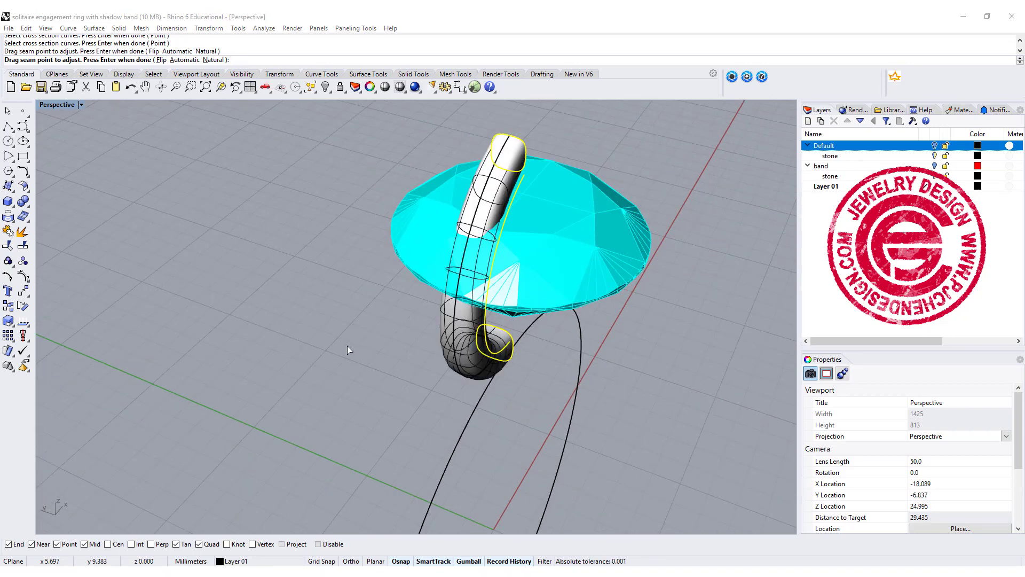
{"action": "right_click_drag", "start_coordinate": [210, 319], "coordinate": [427, 230]}
{"action": "scroll", "coordinate": [421, 235], "scroll_direction": "up", "scroll_amount": 3}
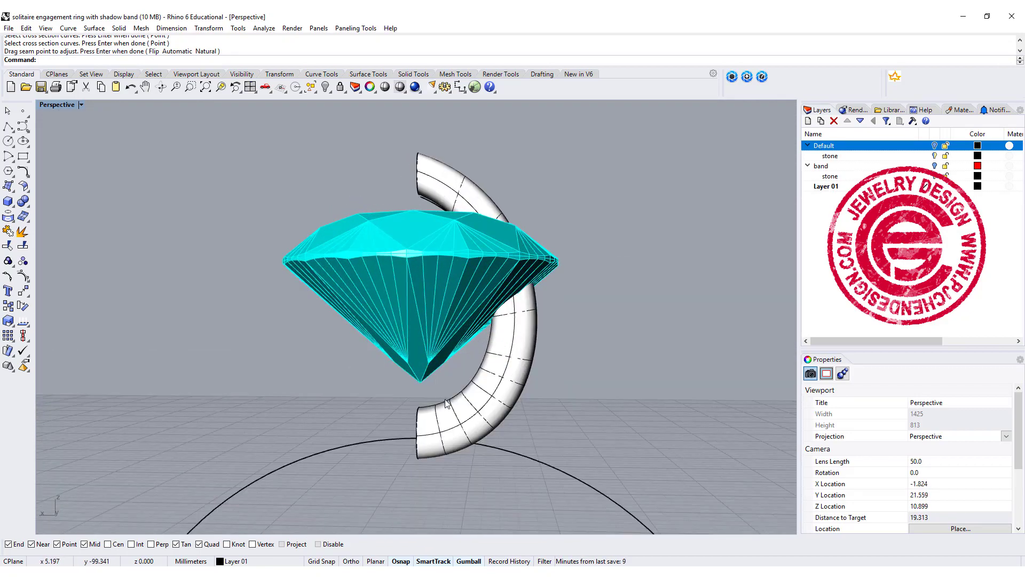
{"action": "right_click_drag", "start_coordinate": [448, 404], "coordinate": [540, 389]}
{"action": "scroll", "coordinate": [538, 395], "scroll_direction": "up", "scroll_amount": 2}
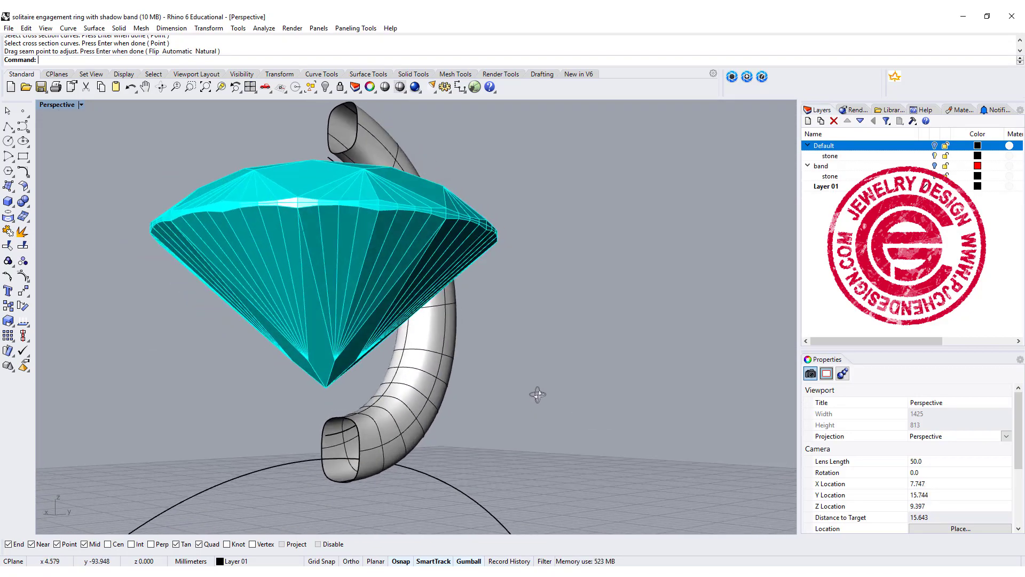
{"action": "scroll", "coordinate": [538, 395], "scroll_direction": "up", "scroll_amount": 4}
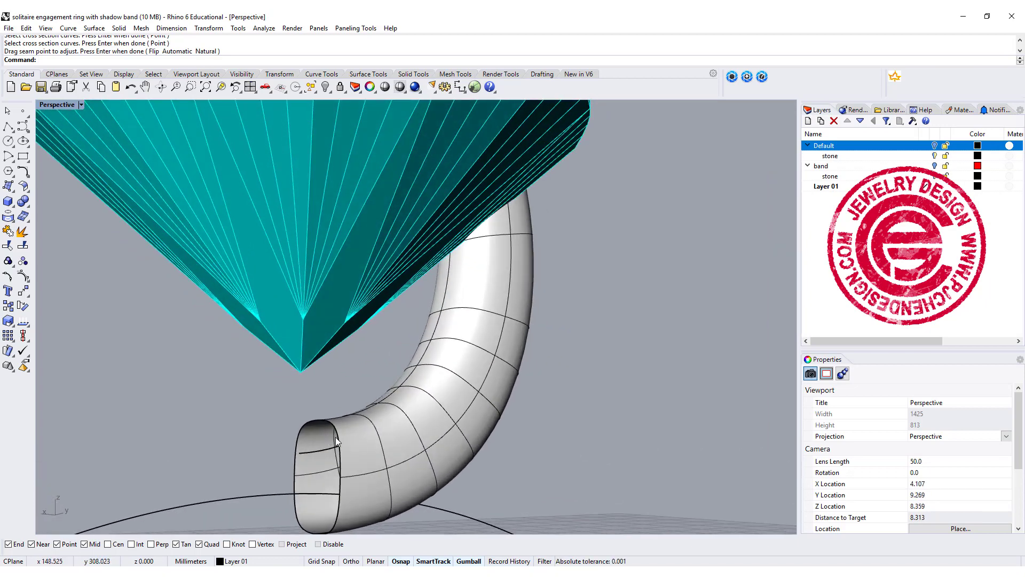
- Select the tube's lower end curve and scale it up so the sweep widens at the bottom
{"action": "left_click", "coordinate": [337, 432]}
{"action": "left_click", "coordinate": [363, 456]}
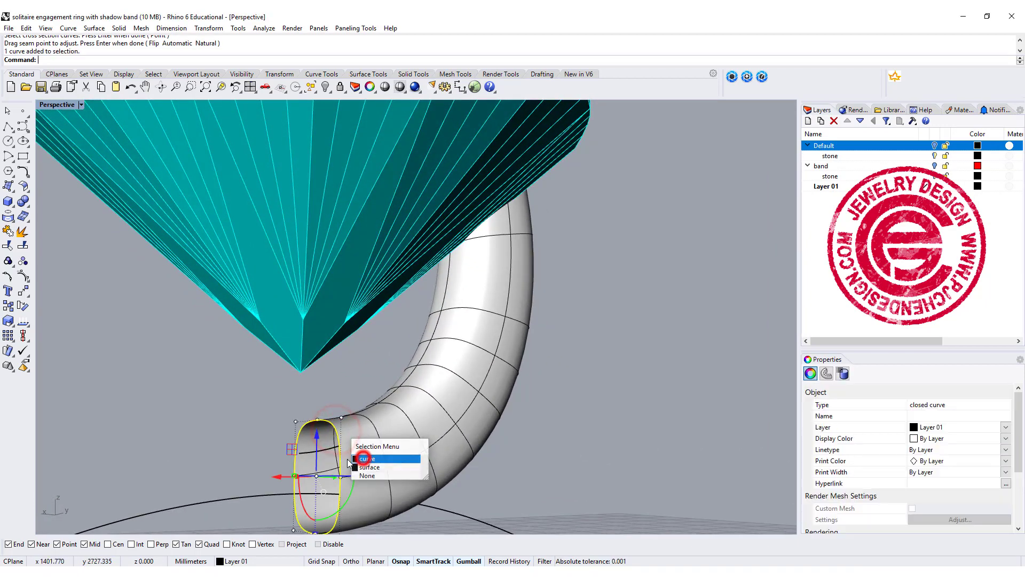
{"action": "right_click_drag", "start_coordinate": [297, 479], "coordinate": [298, 439]}
{"action": "left_click_drag", "start_coordinate": [277, 427], "coordinate": [272, 427]}
{"action": "key", "text": "Escape"}
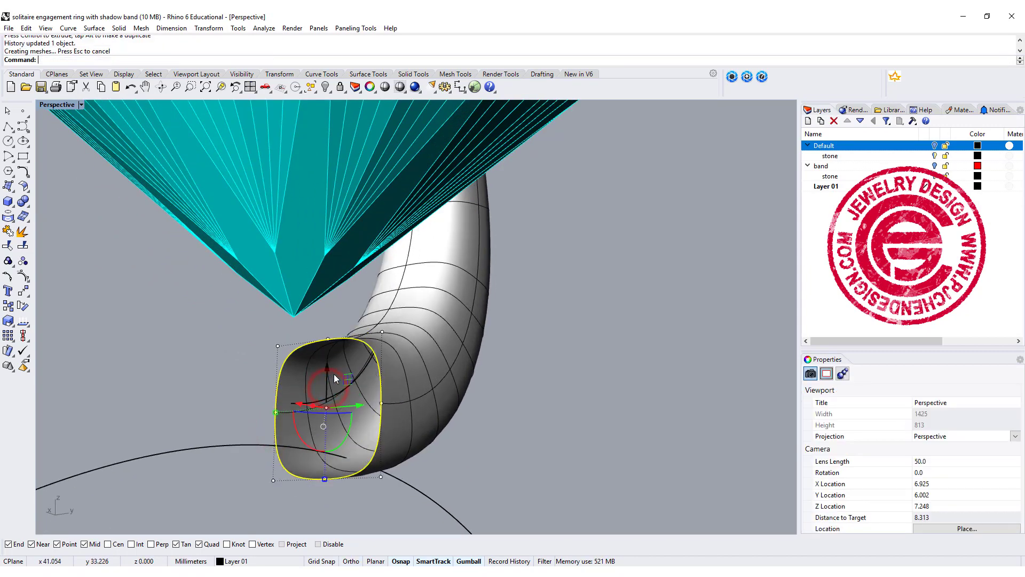
{"action": "right_click_drag", "start_coordinate": [539, 417], "coordinate": [593, 397]}
- Mirror the swept tube across a plane starting at 0 to copy it to the stone's other side
{"action": "double_click", "coordinate": [57, 105]}
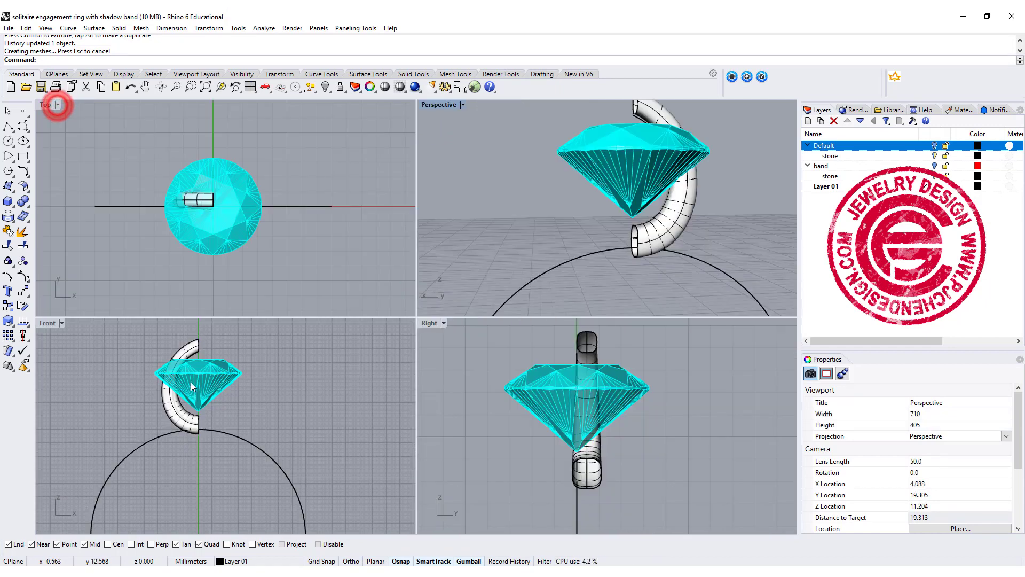
{"action": "left_click", "coordinate": [181, 400]}
{"action": "left_click", "coordinate": [184, 403]}
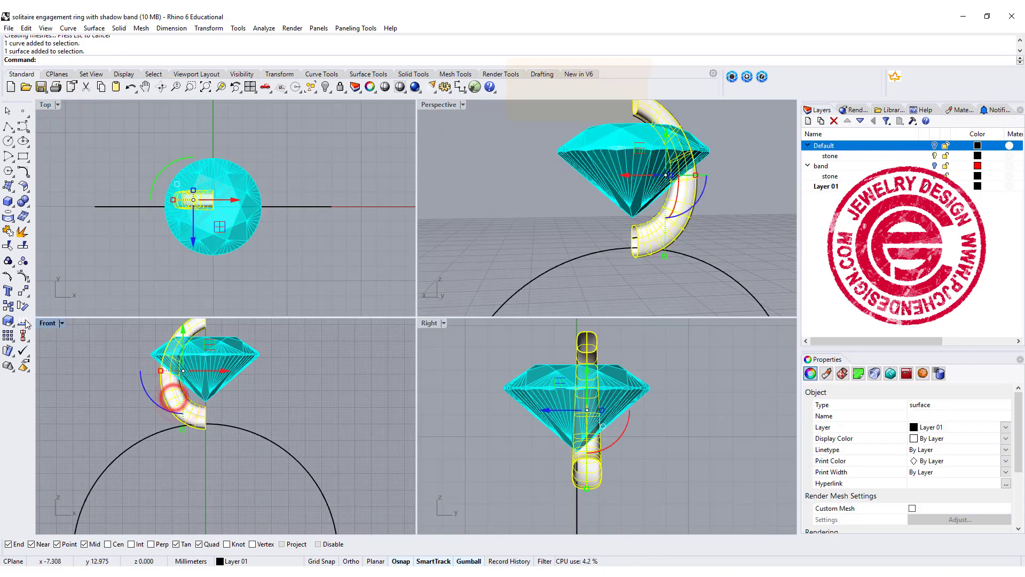
{"action": "left_click", "coordinate": [23, 291]}
{"action": "left_click", "coordinate": [114, 296]}
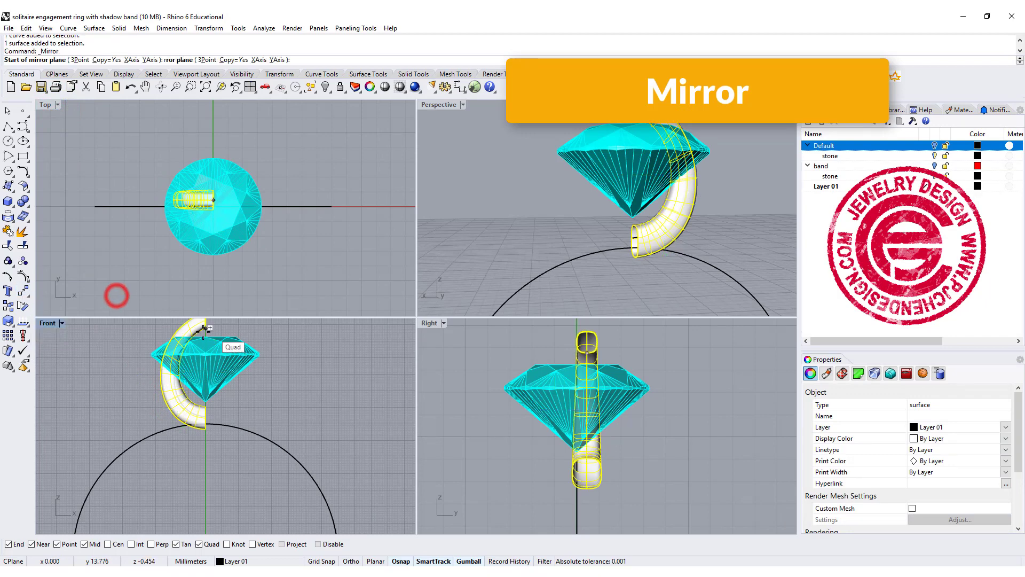
{"action": "type", "text": "0"}
{"action": "key", "text": "Return"}
{"action": "left_click", "coordinate": [460, 229]}
- Join both tube halves into one closed solid loop, dismissing the history warning
{"action": "right_click_drag", "start_coordinate": [557, 240], "coordinate": [620, 235]}
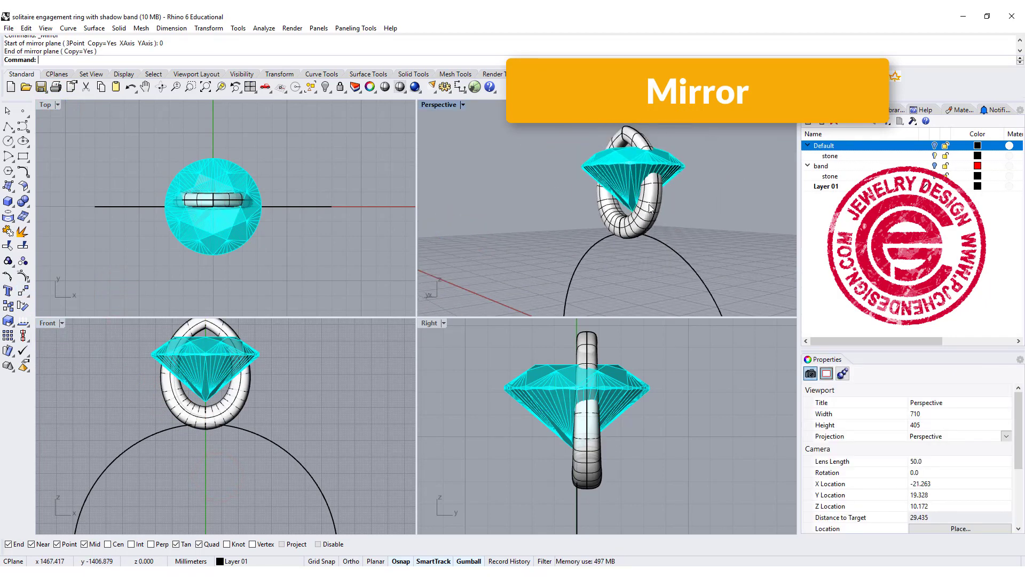
{"action": "left_click", "coordinate": [660, 215]}
{"action": "left_click", "coordinate": [602, 219], "text": "shift"}
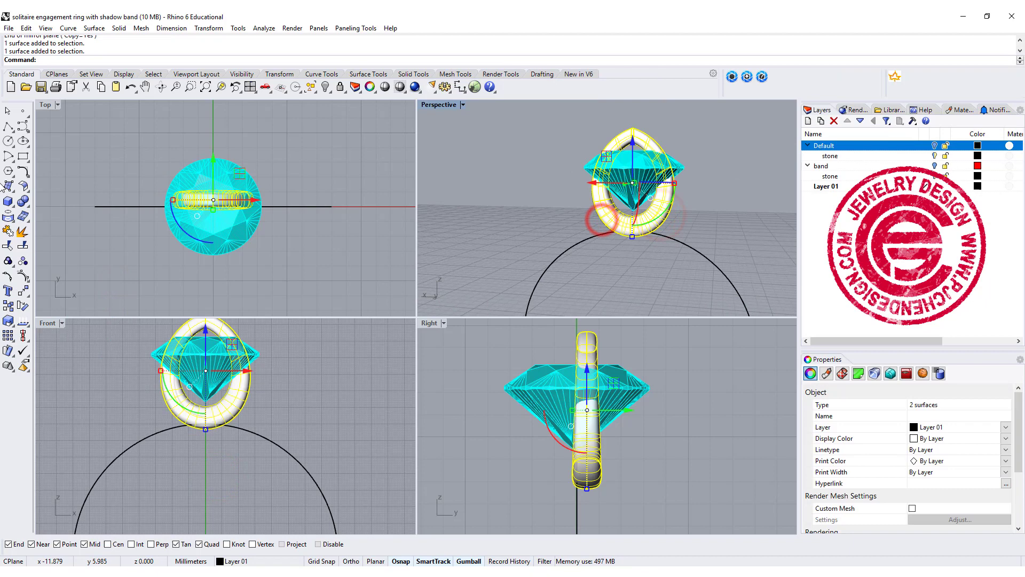
{"action": "left_click", "coordinate": [8, 230]}
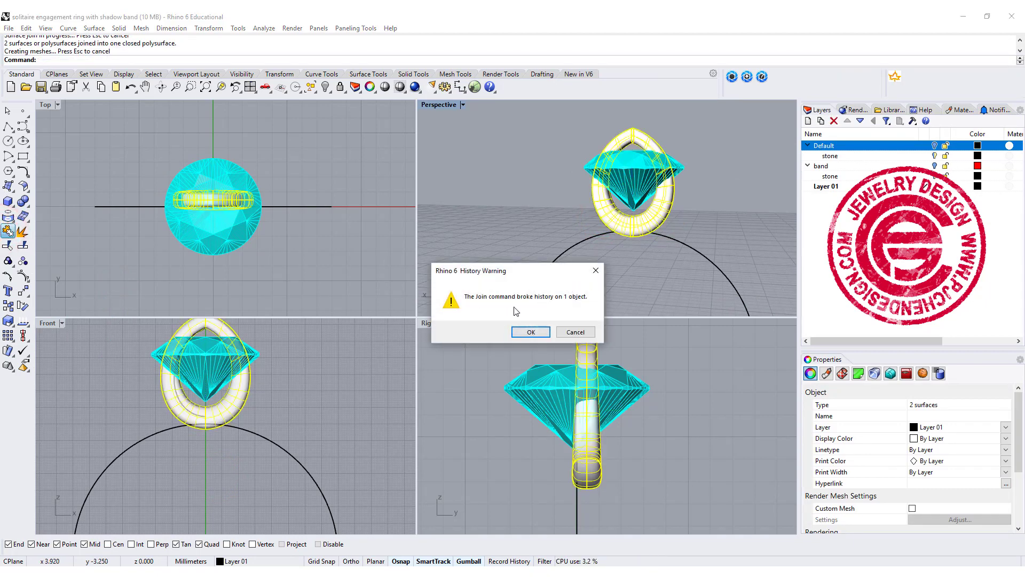
{"action": "left_click", "coordinate": [532, 332]}
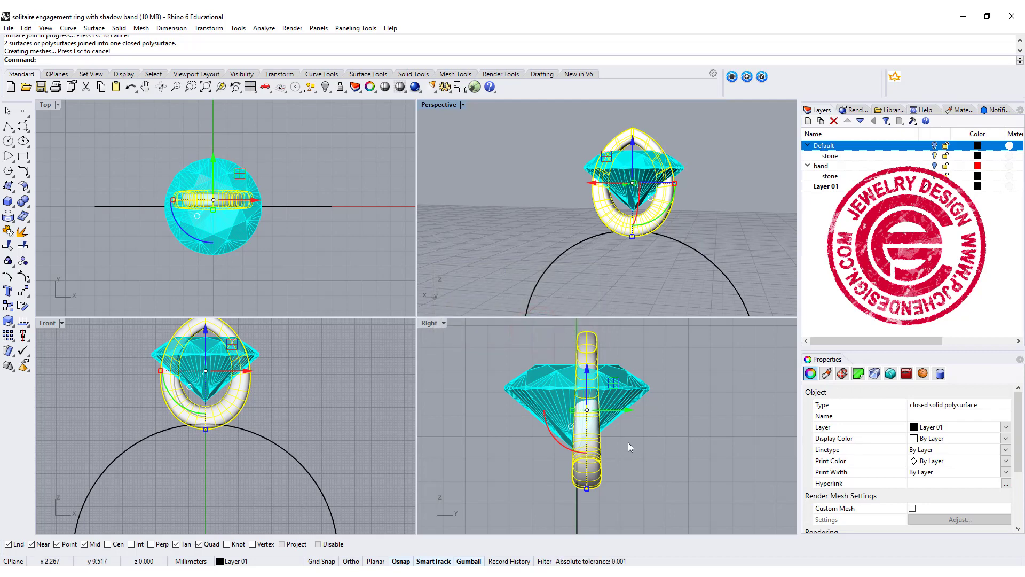
- Place the joined loop beside the stone and Bend it along a top-to-bottom spine so it curves inward
{"action": "left_click_drag", "start_coordinate": [631, 412], "coordinate": [693, 423]}
{"action": "left_click_drag", "start_coordinate": [693, 423], "coordinate": [690, 423]}
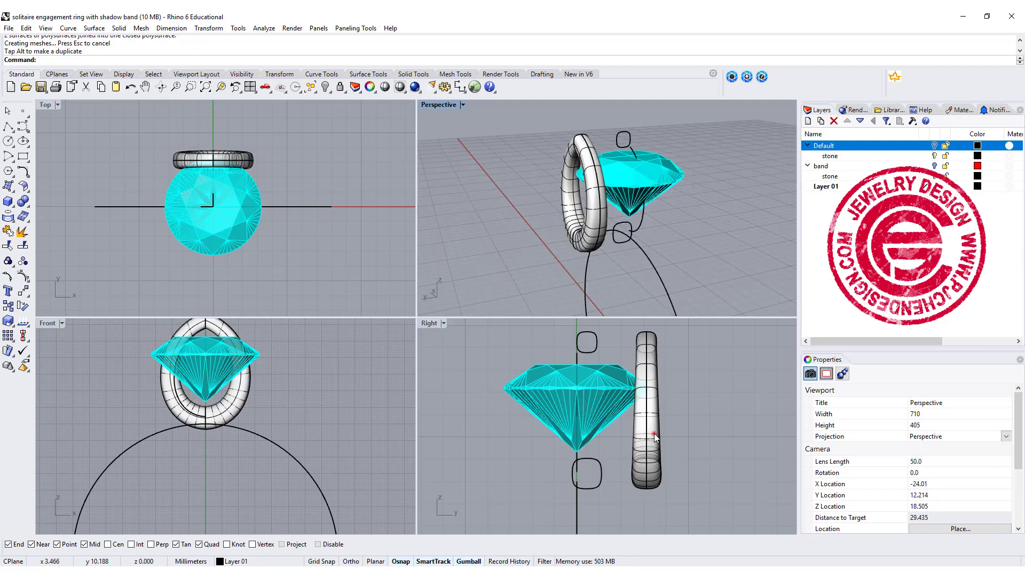
{"action": "left_click", "coordinate": [654, 434]}
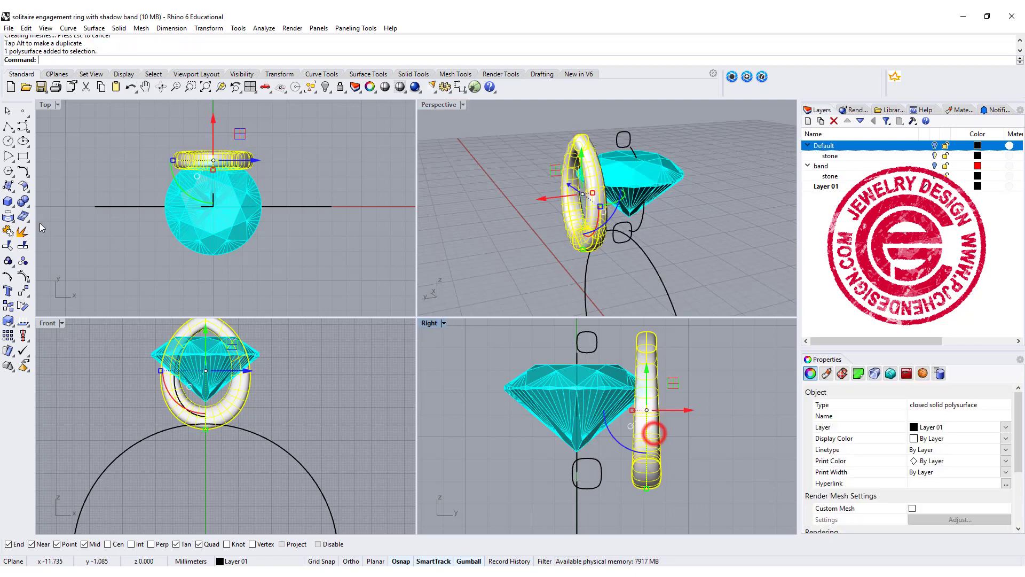
{"action": "left_click", "coordinate": [26, 295]}
{"action": "left_click", "coordinate": [39, 340]}
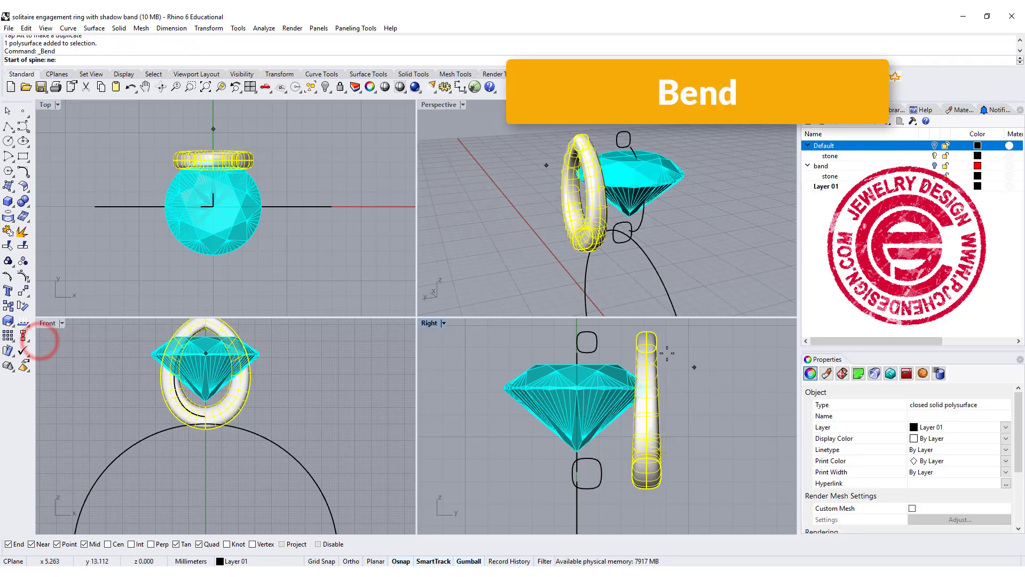
{"action": "left_click", "coordinate": [648, 331]}
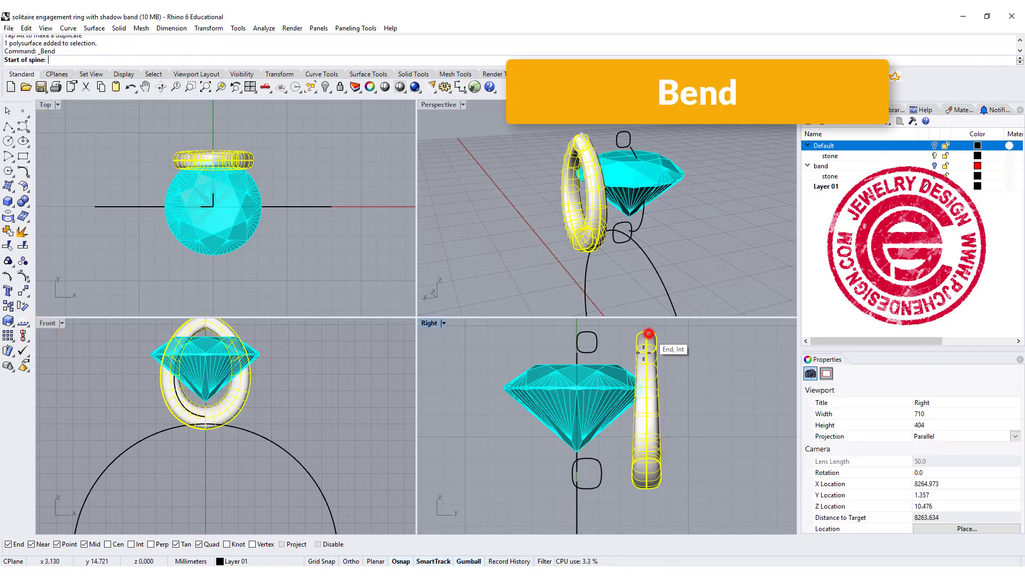
{"action": "left_click", "coordinate": [647, 489]}
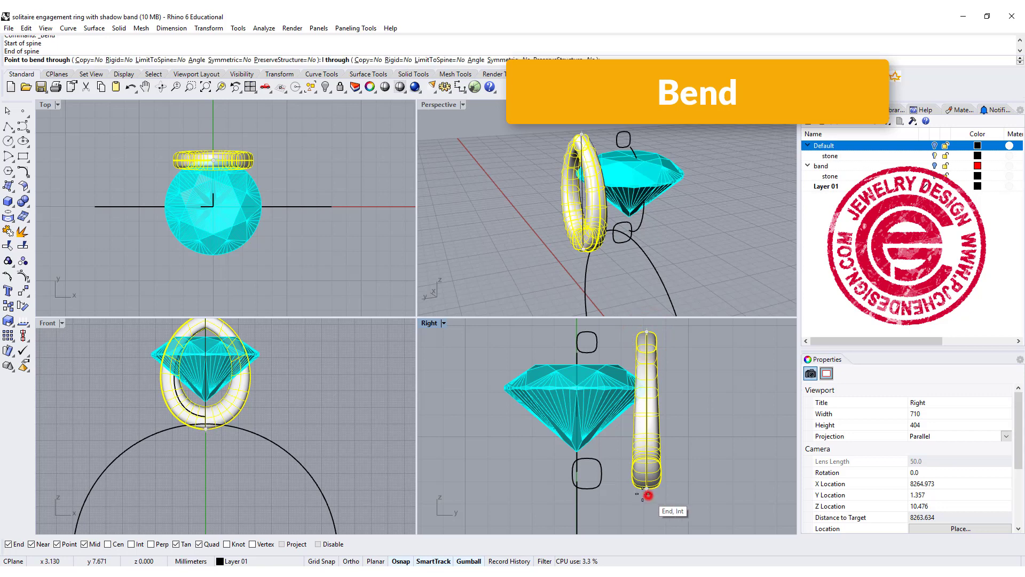
{"action": "left_click", "coordinate": [576, 482]}
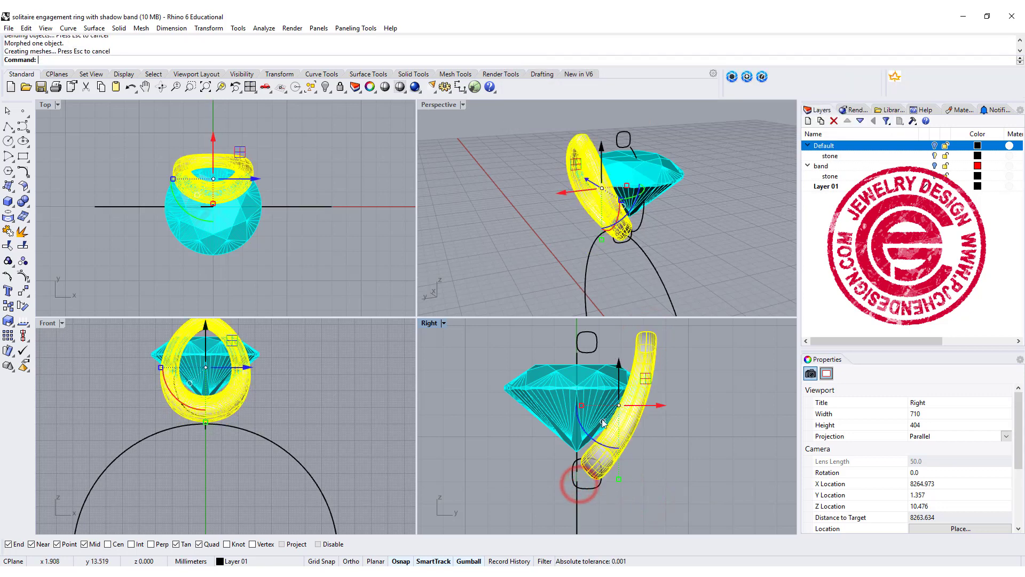
{"action": "left_click", "coordinate": [695, 453]}
{"action": "right_click_drag", "start_coordinate": [605, 230], "coordinate": [686, 288]}
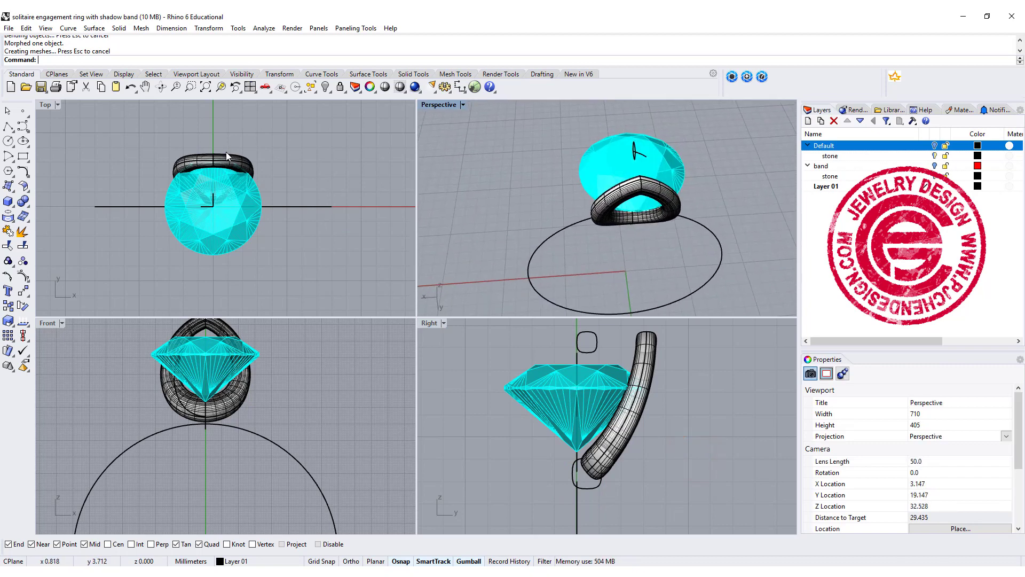
- Shift the bent prong loop along the Y axis with the gumball
{"action": "scroll", "coordinate": [228, 155], "scroll_direction": "up", "scroll_amount": 2}
{"action": "left_click", "coordinate": [244, 161]}
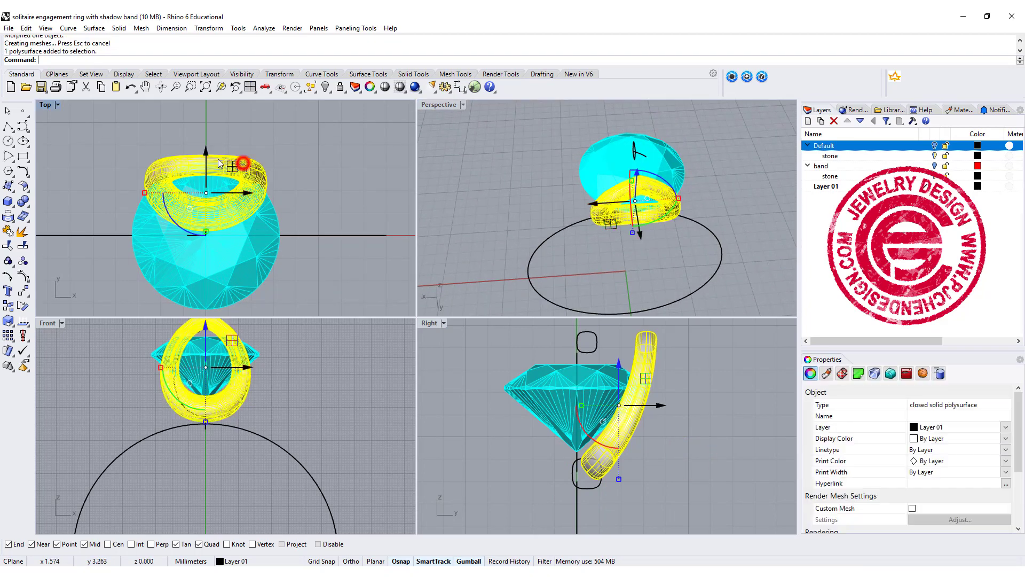
{"action": "left_click_drag", "start_coordinate": [206, 156], "coordinate": [208, 147]}
{"action": "left_click", "coordinate": [329, 183]}
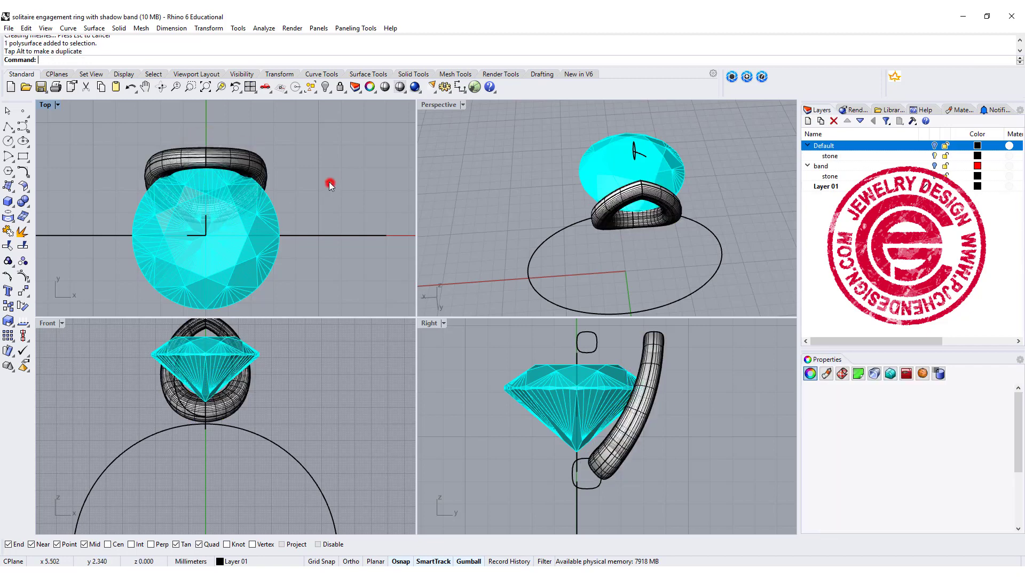
{"action": "left_click", "coordinate": [245, 163]}
{"action": "right_click_drag", "start_coordinate": [66, 223], "coordinate": [81, 190]}
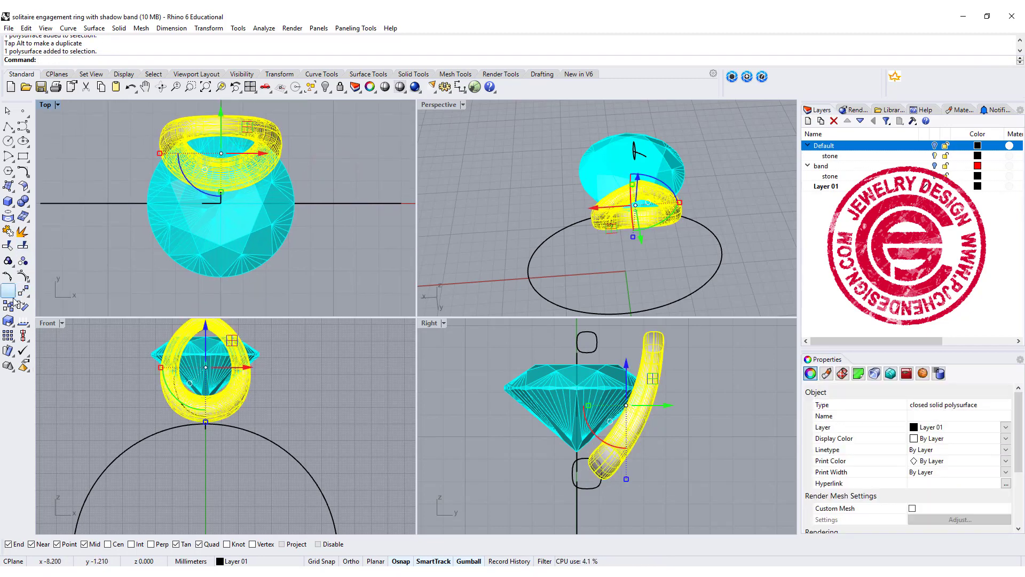
- Polar array the prong loop around centre 0 with 4 items over 360°
{"action": "left_click", "coordinate": [10, 334]}
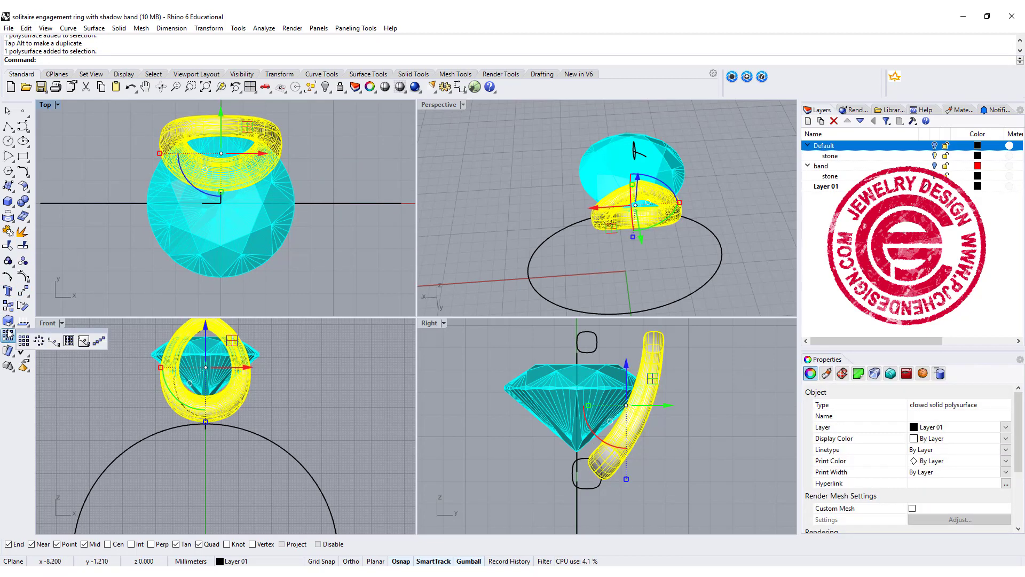
{"action": "left_click", "coordinate": [39, 342]}
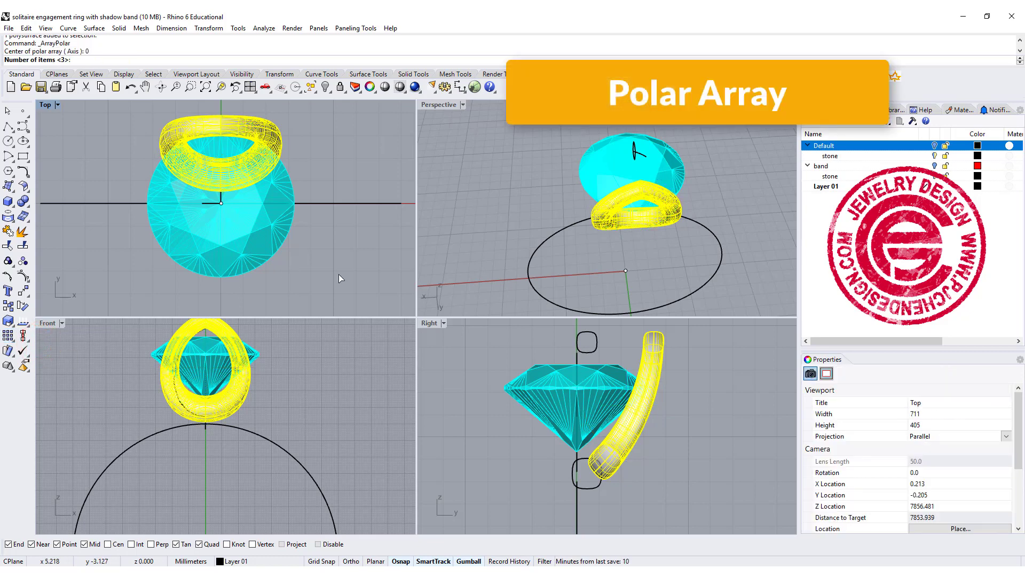
{"action": "key", "text": "Return"}
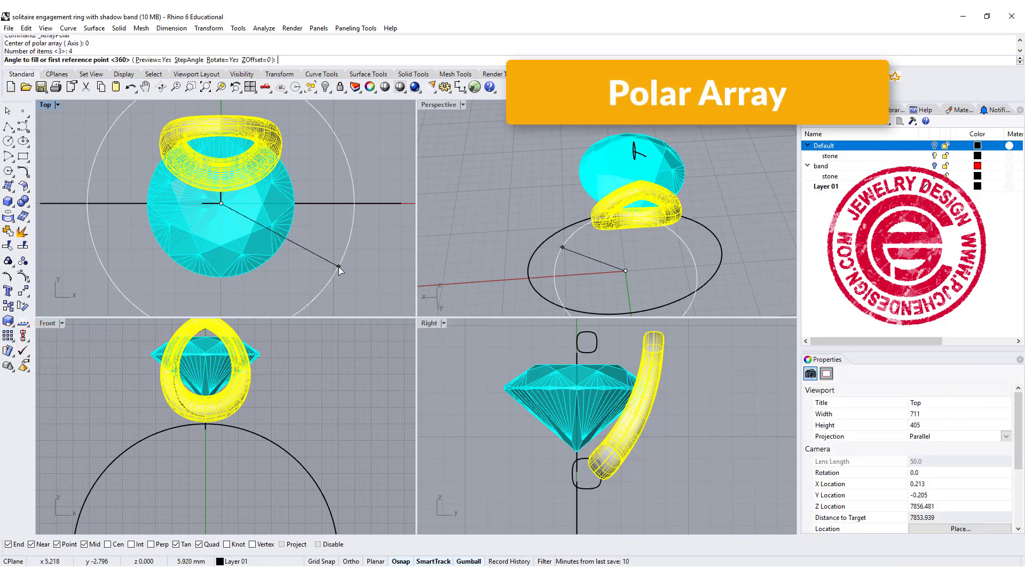
{"action": "key", "text": "Return"}
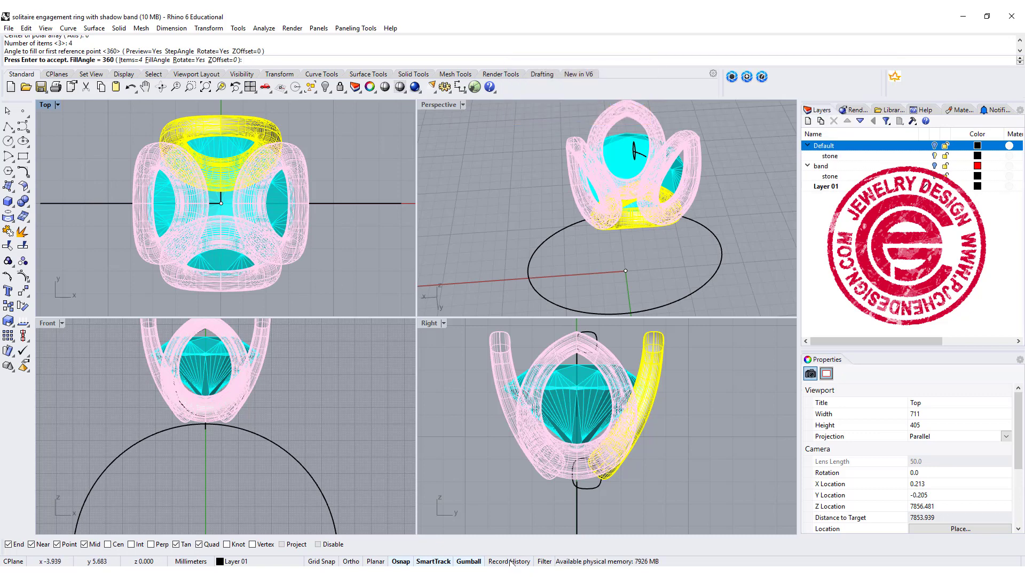
{"action": "right_click", "coordinate": [476, 426]}
- Scale one prong loop slightly larger and rotate it to tilt, with arrayed copies following via history
{"action": "left_click", "coordinate": [704, 492]}
{"action": "right_click_drag", "start_coordinate": [689, 211], "coordinate": [629, 322]}
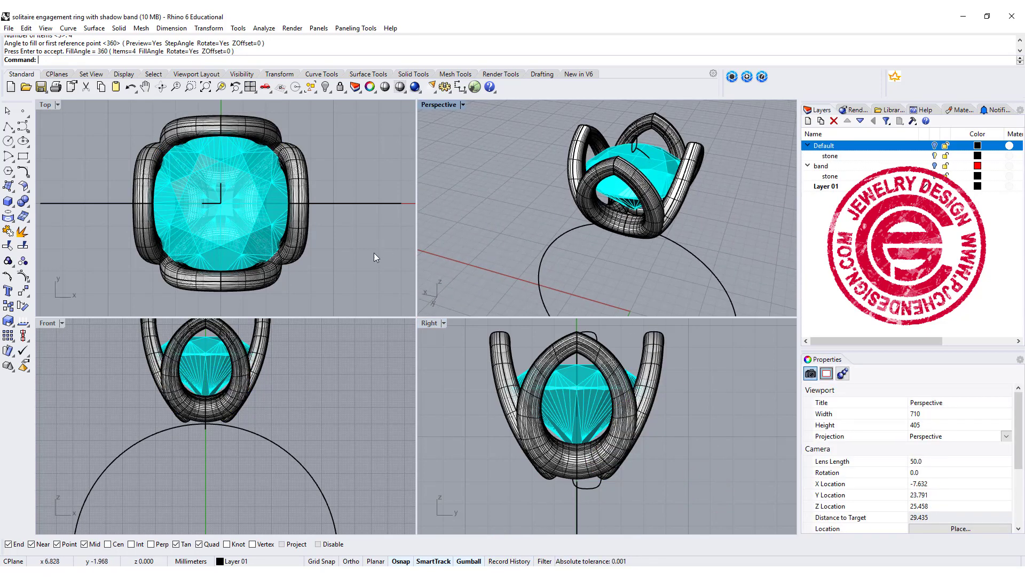
{"action": "left_click", "coordinate": [642, 424]}
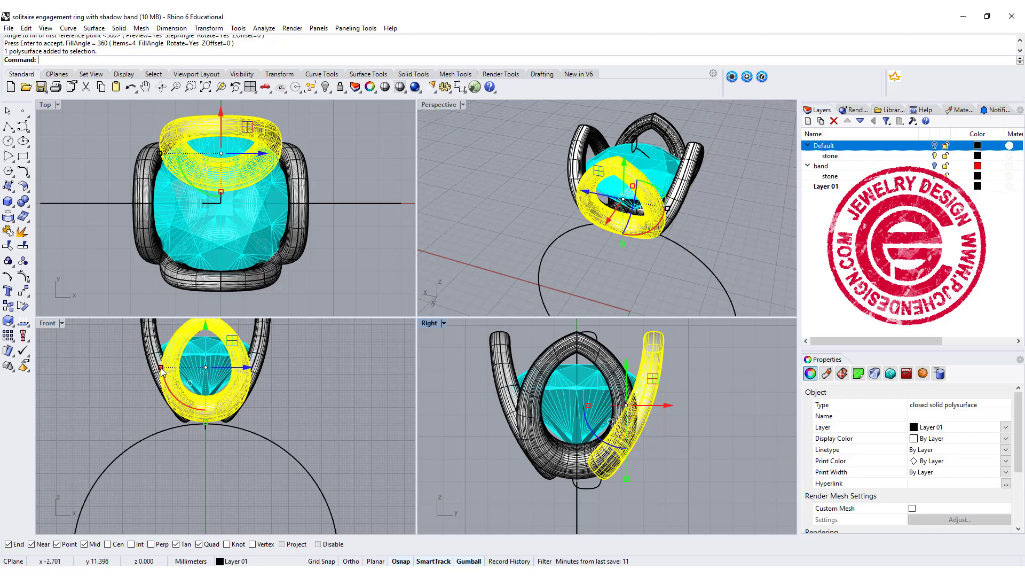
{"action": "left_click_drag", "start_coordinate": [162, 372], "coordinate": [166, 372]}
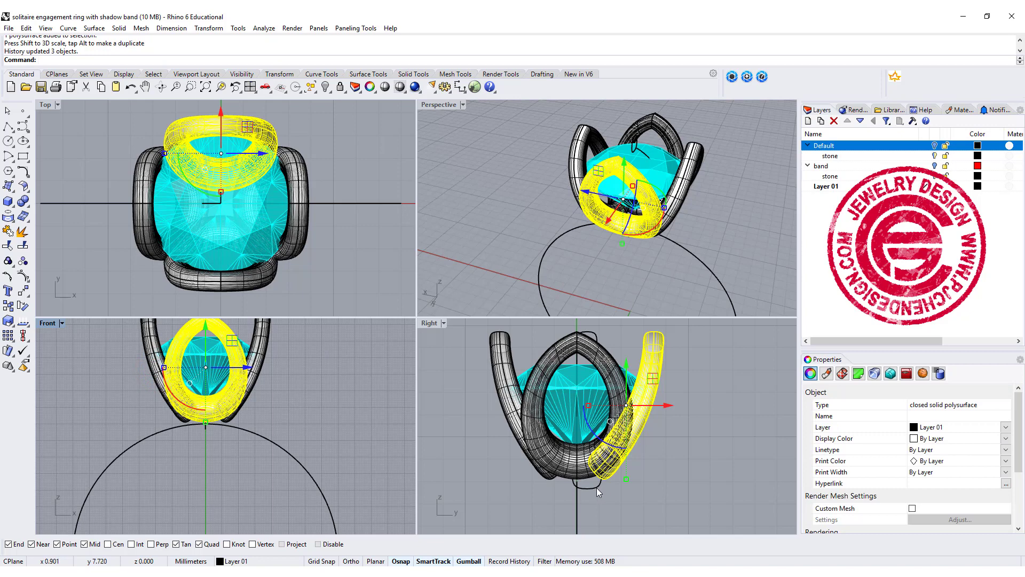
{"action": "left_click_drag", "start_coordinate": [591, 434], "coordinate": [703, 460]}
{"action": "right_click_drag", "start_coordinate": [655, 200], "coordinate": [688, 192]}
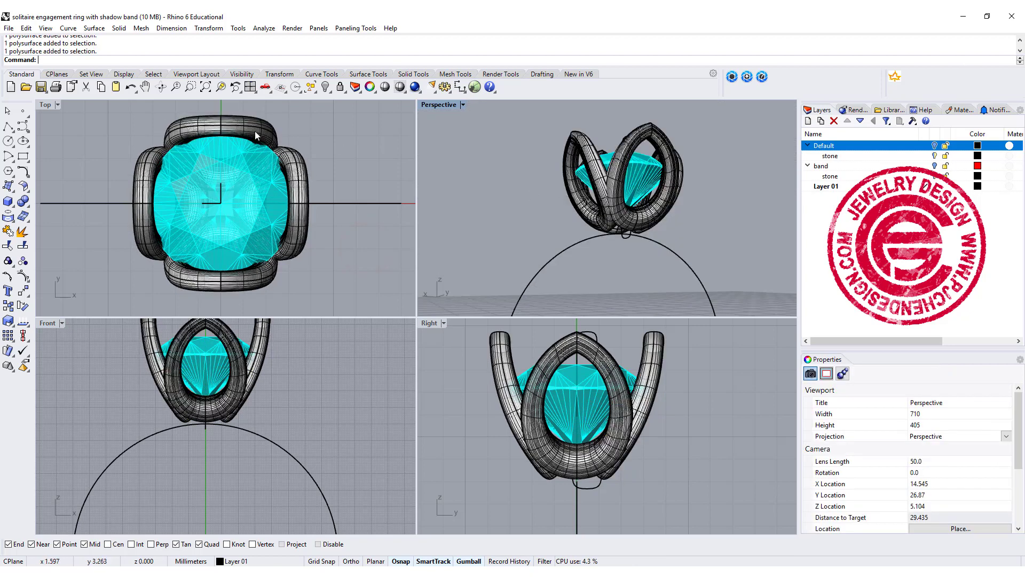
- Copy and paste the four prong loops and rotate the copies 45°
{"action": "left_click", "coordinate": [256, 128]}
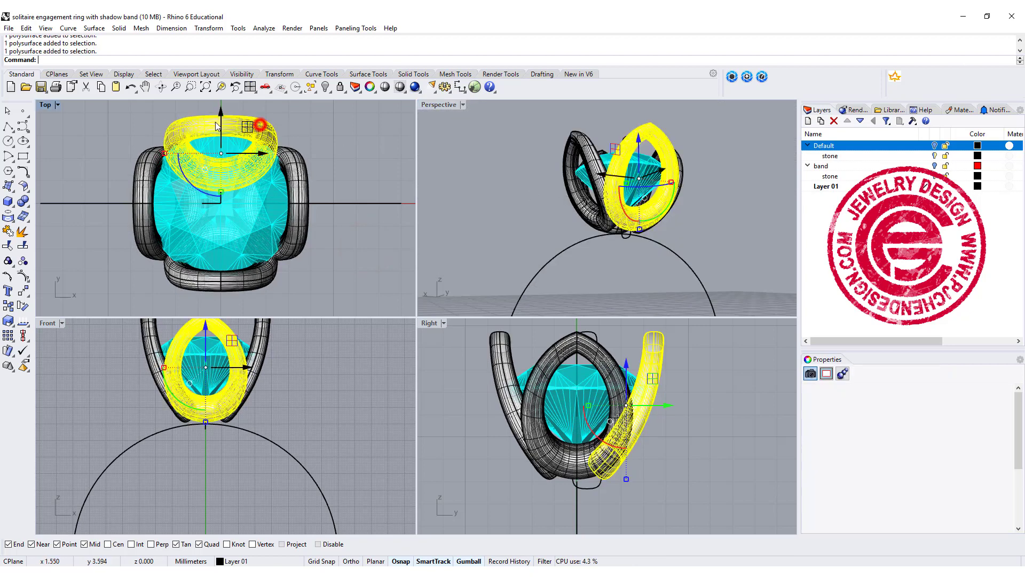
{"action": "left_click", "coordinate": [138, 160], "text": "shift"}
{"action": "left_click", "coordinate": [230, 282], "text": "shift"}
{"action": "left_click", "coordinate": [286, 225], "text": "shift"}
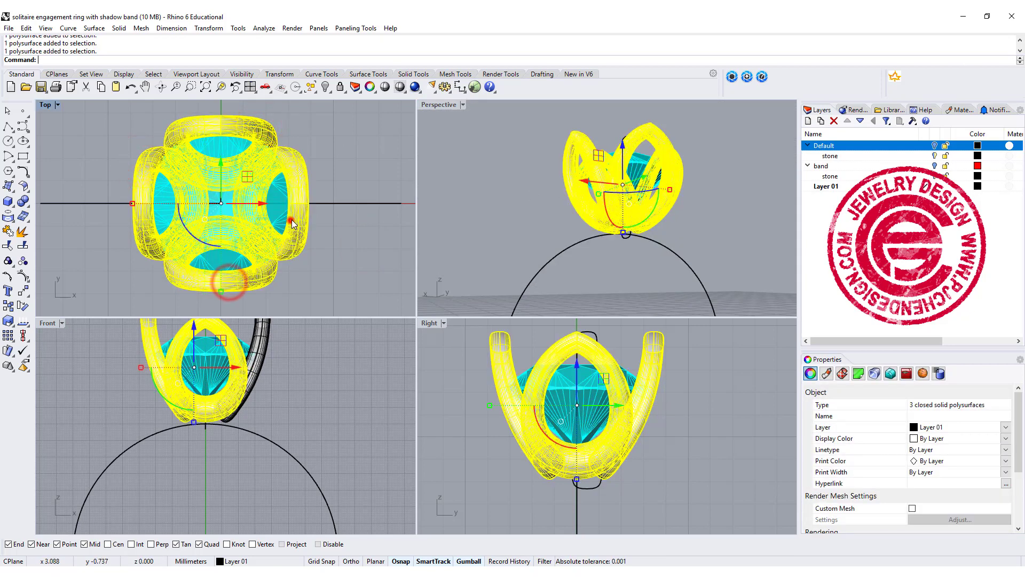
{"action": "key", "text": "ctrl+c"}
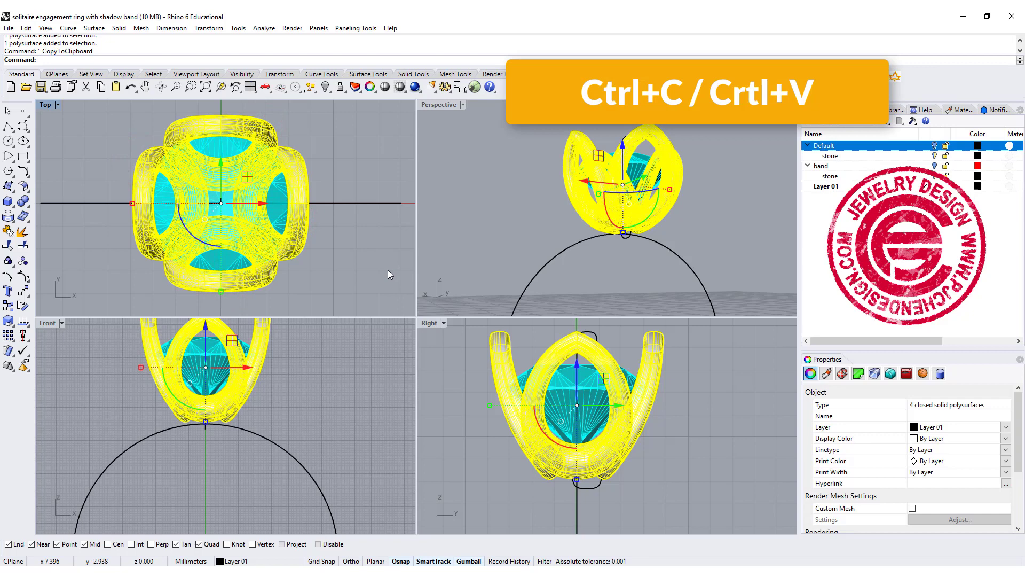
{"action": "key", "text": "ctrl+v"}
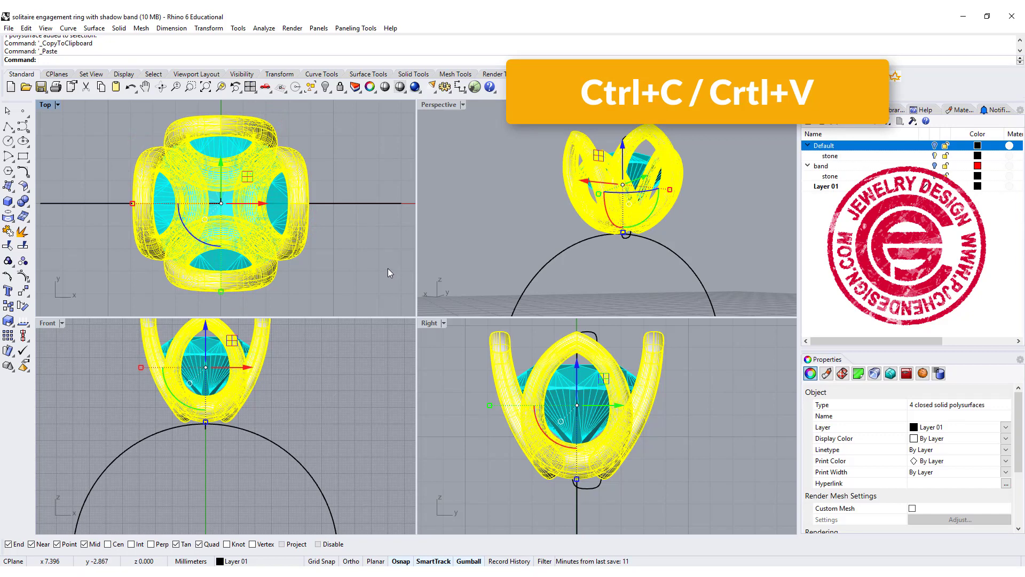
{"action": "left_click", "coordinate": [188, 233]}
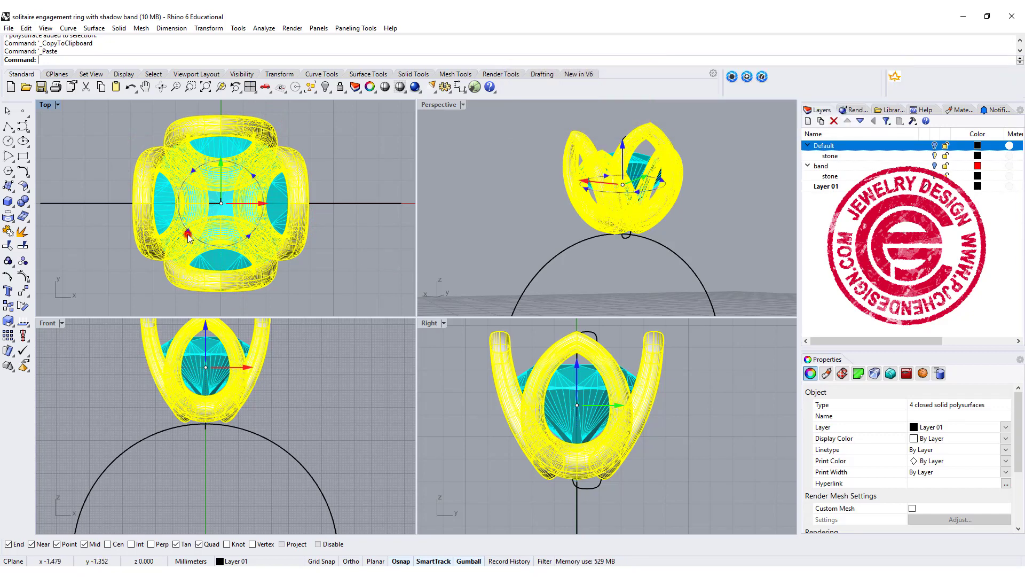
{"action": "type", "text": "45"}
{"action": "key", "text": "Return"}
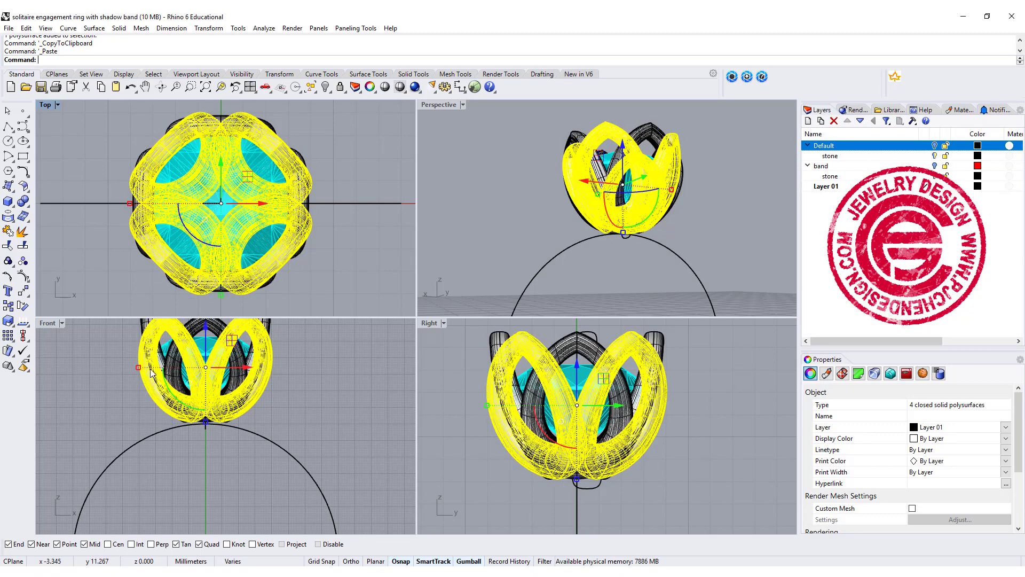
- Shrink the copied loops, lower them in Z, then enlarge the four inner loops
{"action": "left_click_drag", "start_coordinate": [138, 369], "coordinate": [153, 393]}
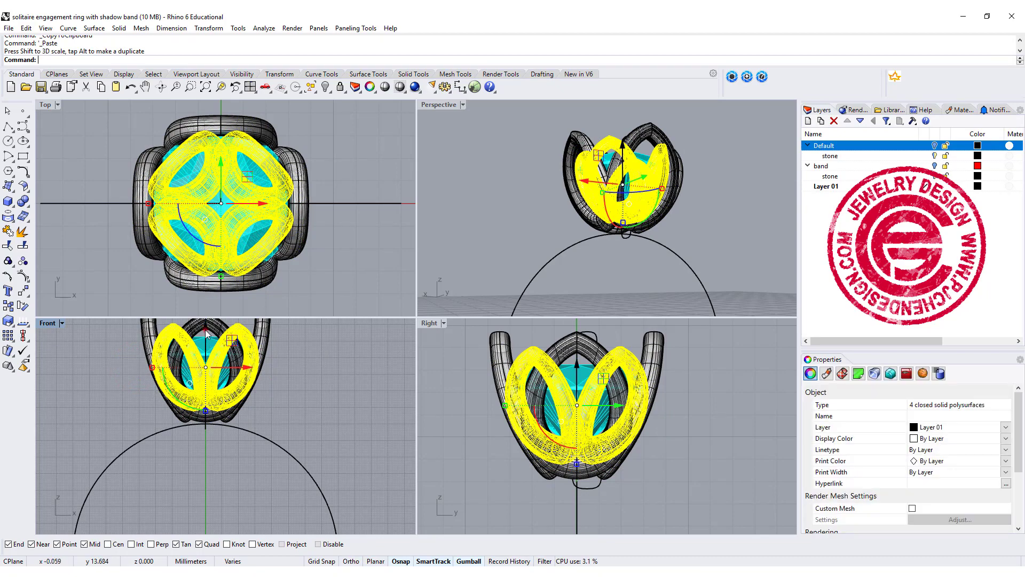
{"action": "left_click_drag", "start_coordinate": [208, 334], "coordinate": [207, 350]}
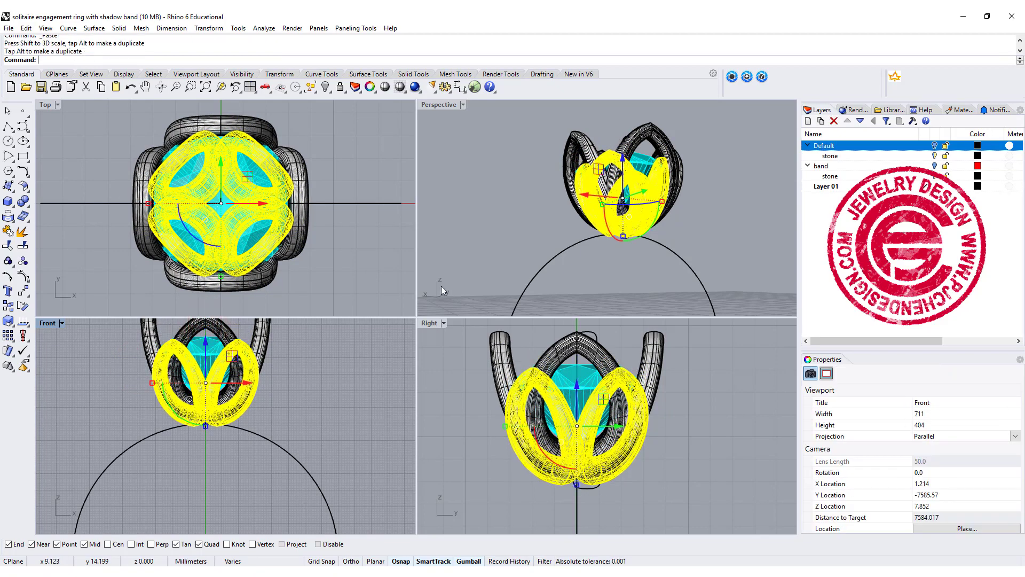
{"action": "left_click", "coordinate": [520, 207]}
{"action": "right_click_drag", "start_coordinate": [603, 225], "coordinate": [611, 179]}
{"action": "scroll", "coordinate": [585, 214], "scroll_direction": "up", "scroll_amount": 5}
{"action": "scroll", "coordinate": [628, 193], "scroll_direction": "up", "scroll_amount": 2}
{"action": "left_click", "coordinate": [187, 401]}
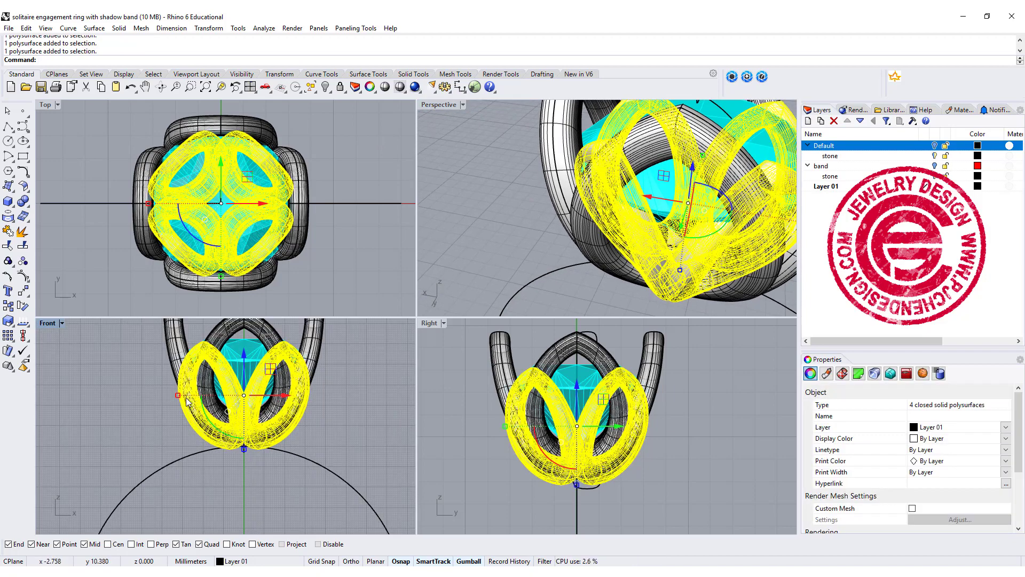
{"action": "left_click_drag", "start_coordinate": [179, 396], "coordinate": [172, 398]}
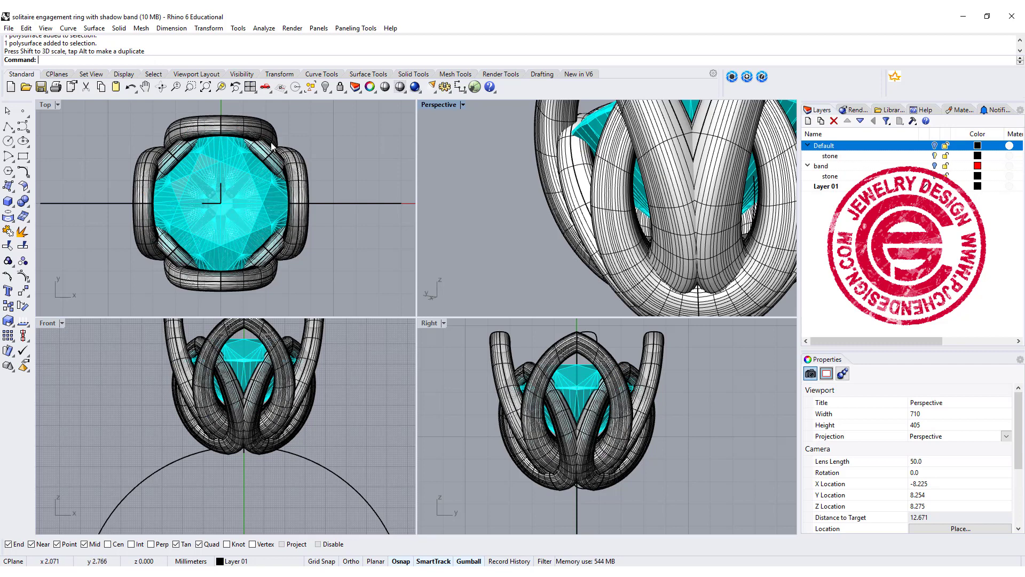
- Delete three of the overlapping inner prong loops and select the one that remains
{"action": "scroll", "coordinate": [282, 169], "scroll_direction": "up", "scroll_amount": 2}
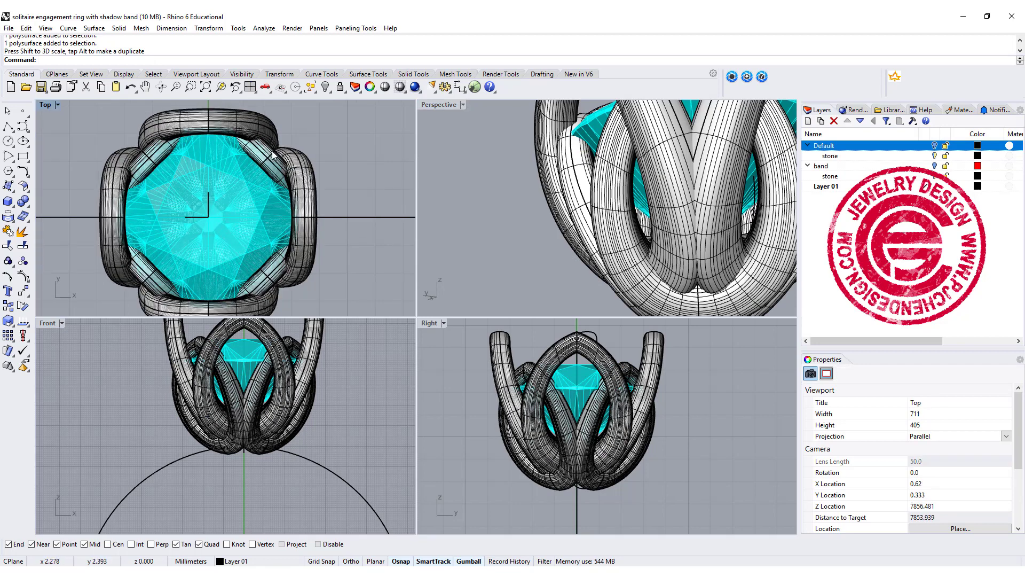
{"action": "left_click", "coordinate": [272, 152]}
{"action": "left_click", "coordinate": [277, 163]}
{"action": "left_click", "coordinate": [201, 173]}
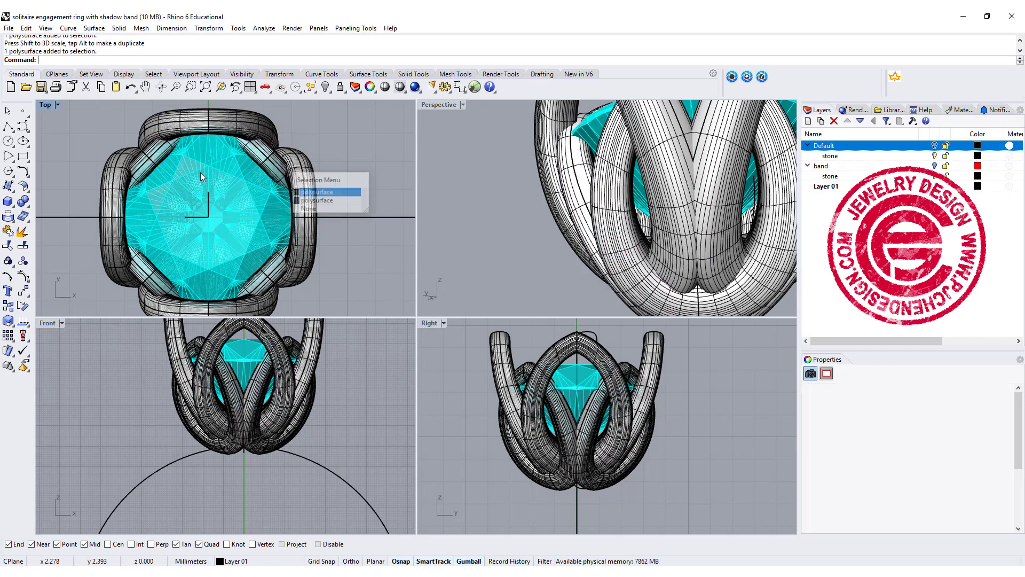
{"action": "key", "text": "Delete"}
{"action": "left_click", "coordinate": [152, 155]}
{"action": "left_click", "coordinate": [203, 183]}
{"action": "key", "text": "Delete"}
{"action": "left_click", "coordinate": [143, 271]}
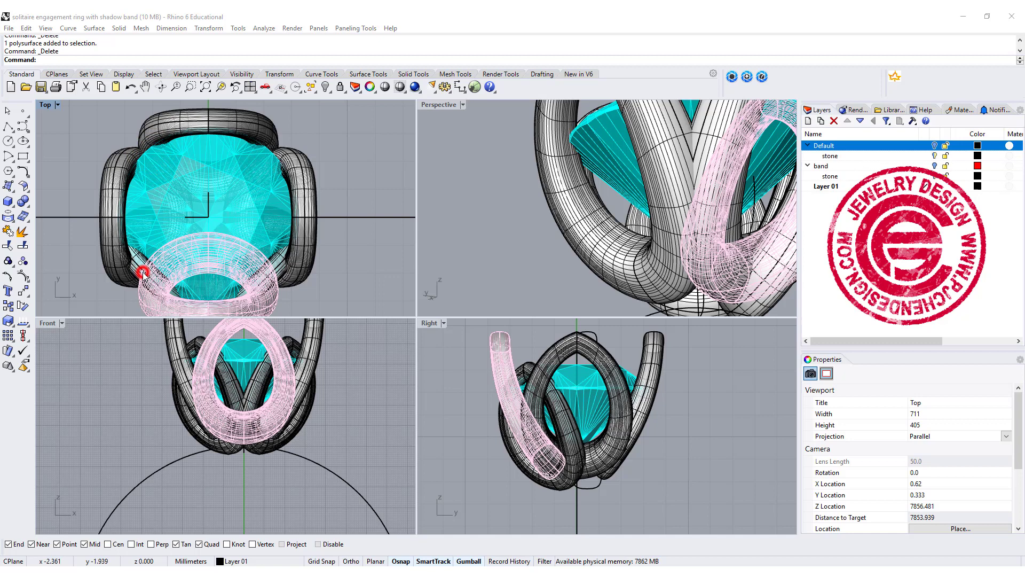
{"action": "key", "text": "Delete"}
{"action": "left_click", "coordinate": [269, 275]}
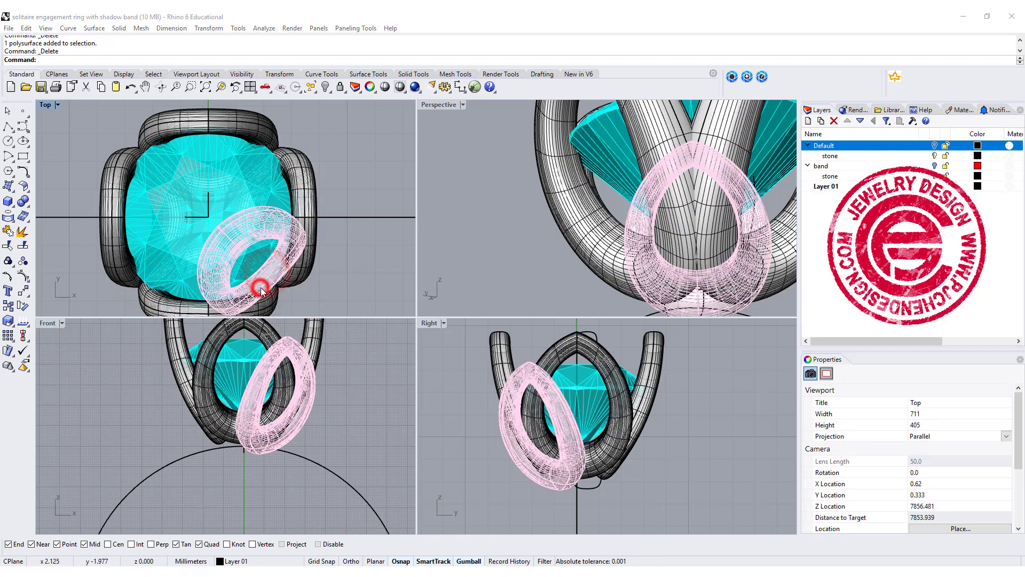
- Relocate the remaining loop's gumball pivot to its outer quadrant point
{"action": "left_click", "coordinate": [283, 299]}
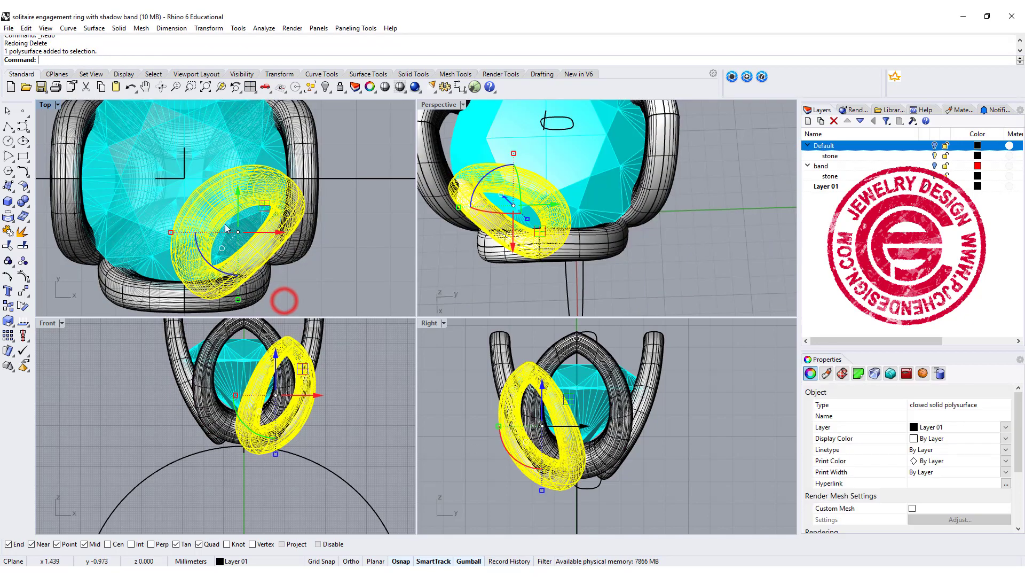
{"action": "left_click", "coordinate": [222, 249]}
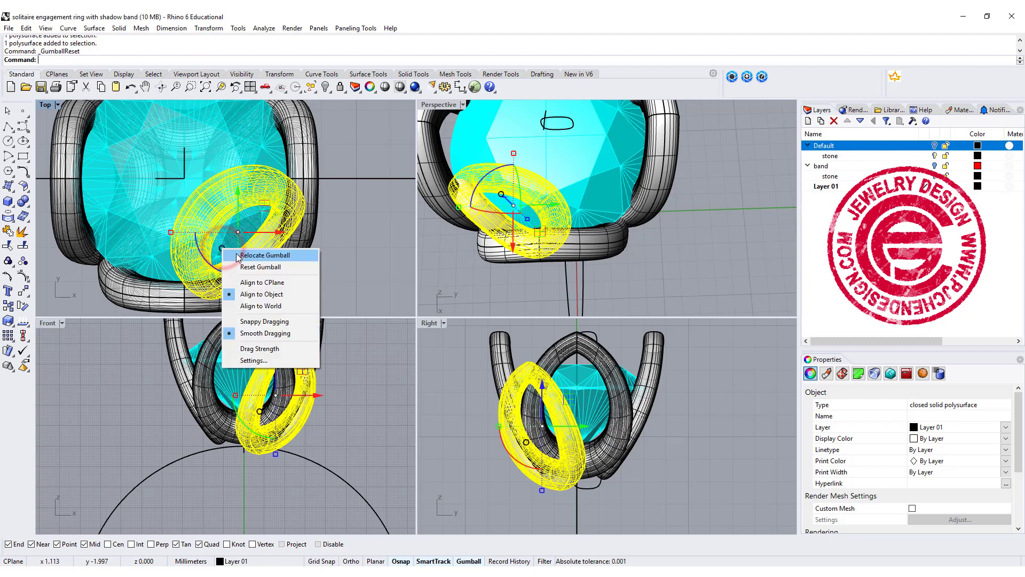
{"action": "left_click", "coordinate": [238, 256]}
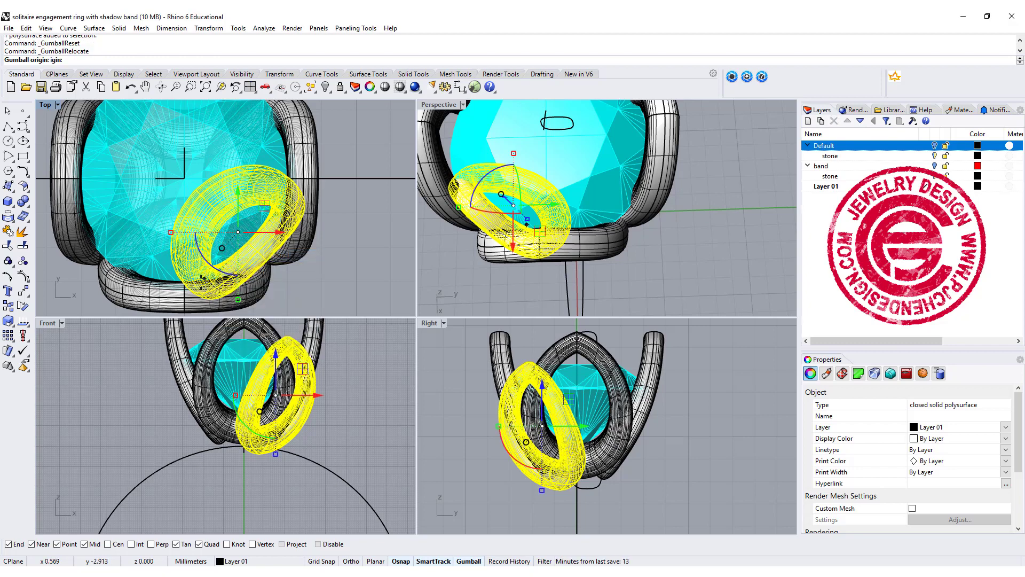
{"action": "left_click", "coordinate": [198, 293]}
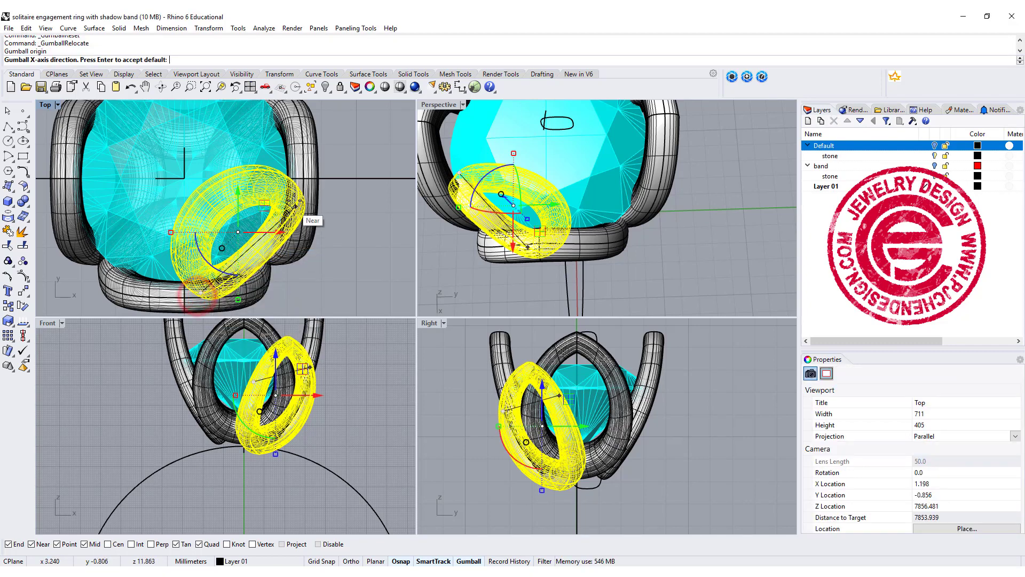
{"action": "left_click", "coordinate": [300, 195]}
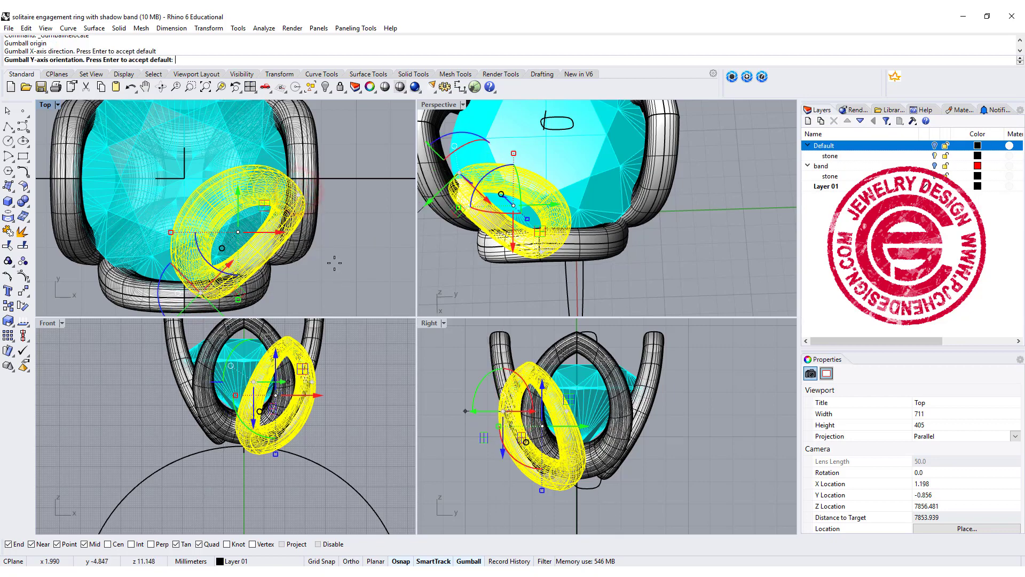
{"action": "left_click", "coordinate": [326, 284]}
- Rotate the loop about the new pivot to tilt it across the stone's side
{"action": "right_click_drag", "start_coordinate": [477, 243], "coordinate": [499, 113]}
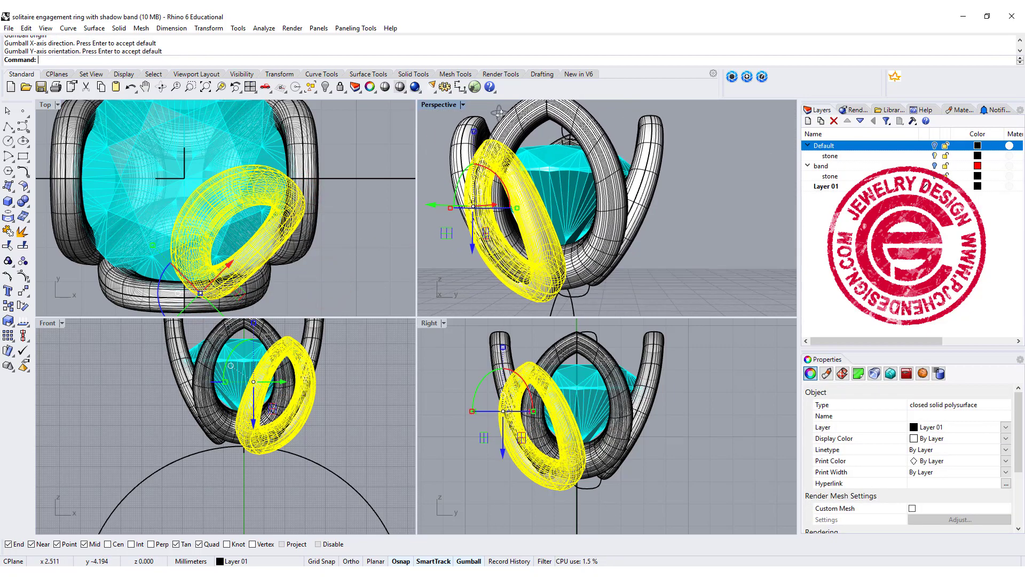
{"action": "mouse_move", "coordinate": [483, 169]}
{"action": "left_mouse_down"}
{"action": "mouse_move", "coordinate": [477, 160]}
{"action": "mouse_move", "coordinate": [474, 169]}
{"action": "left_mouse_up"}
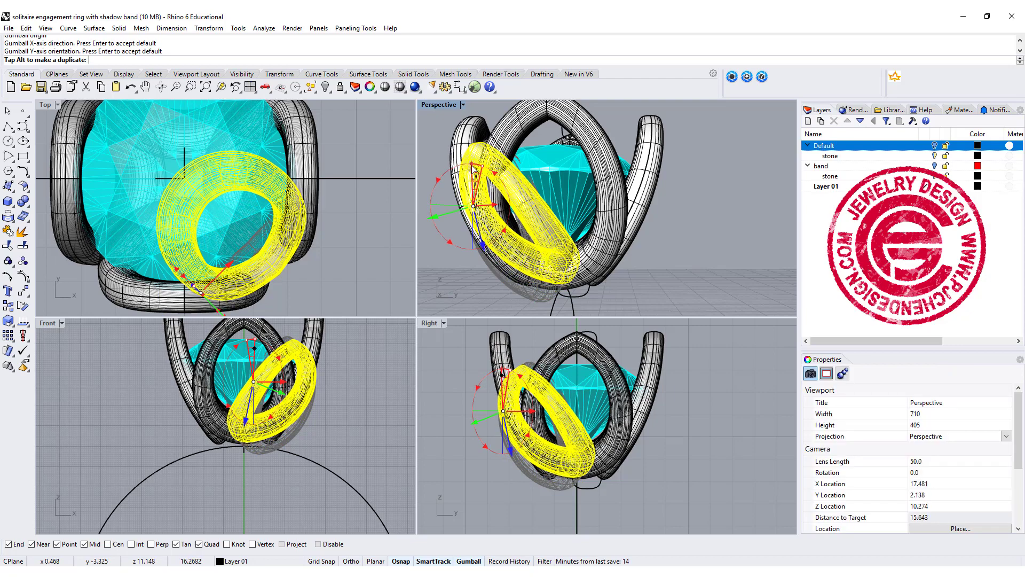
{"action": "left_click", "coordinate": [367, 229]}
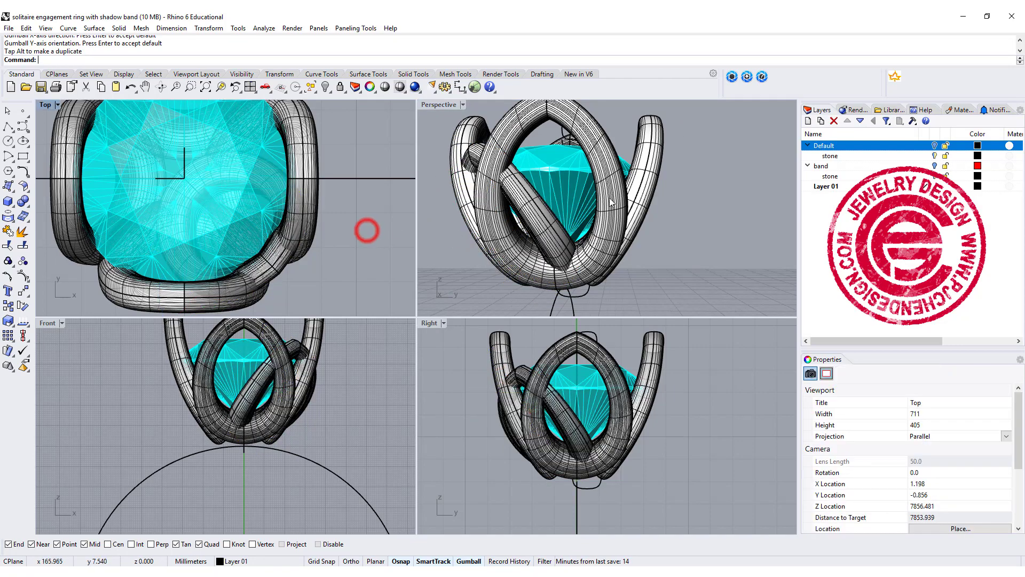
{"action": "right_click_drag", "start_coordinate": [613, 203], "coordinate": [667, 240]}
- Polar-array the tilted loop into 4 copies over 360° around the origin
{"action": "left_click", "coordinate": [277, 274]}
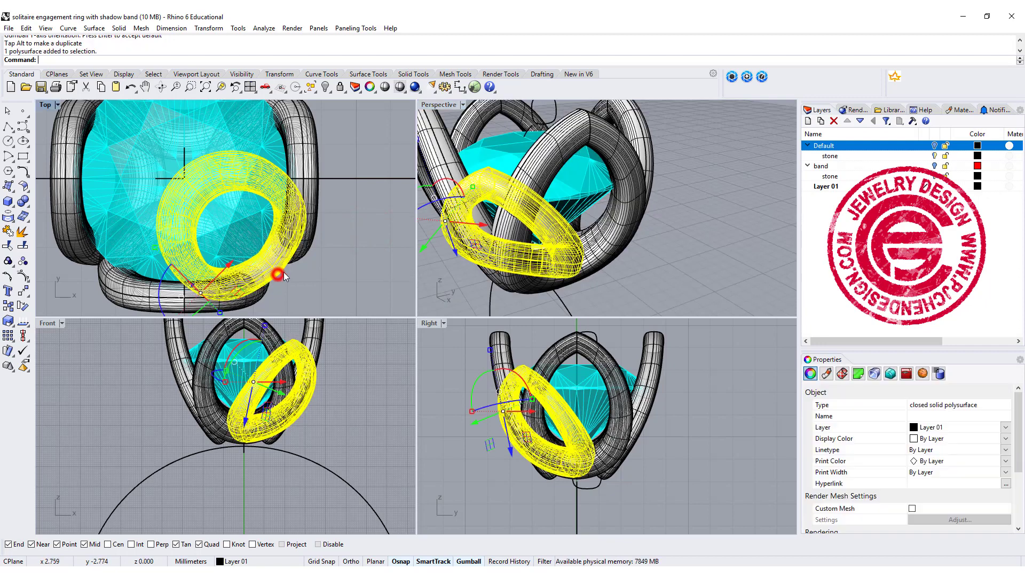
{"action": "scroll", "coordinate": [222, 197], "scroll_direction": "down", "scroll_amount": 6}
{"action": "right_click", "coordinate": [6, 327]}
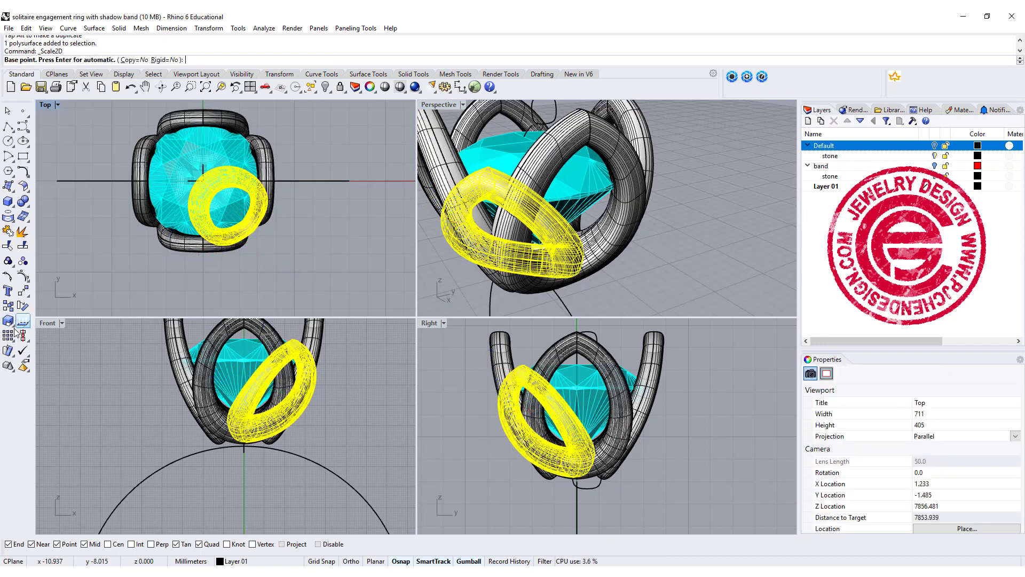
{"action": "left_click", "coordinate": [8, 336]}
{"action": "left_click", "coordinate": [39, 343]}
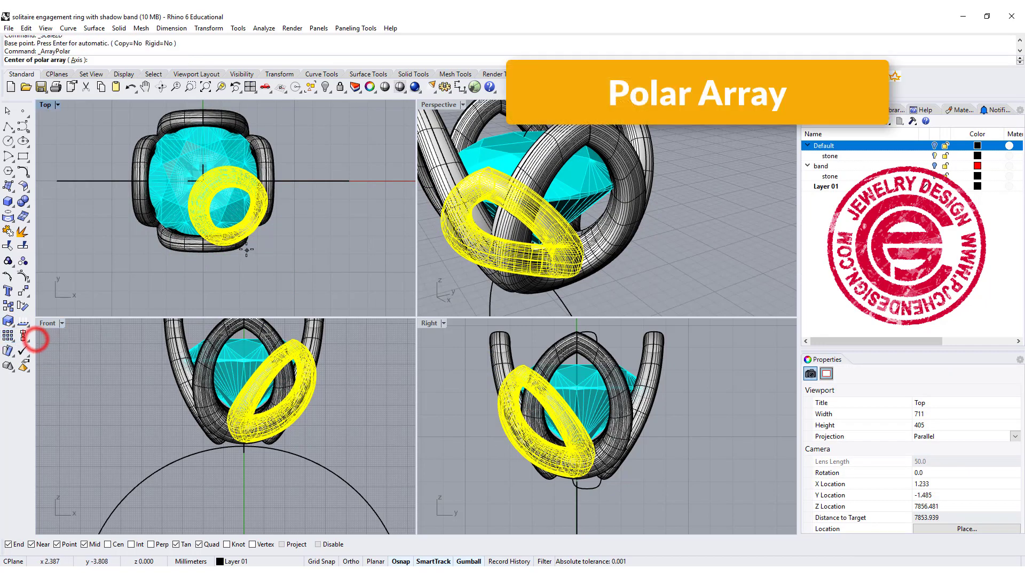
{"action": "type", "text": "0"}
{"action": "key", "text": "Return"}
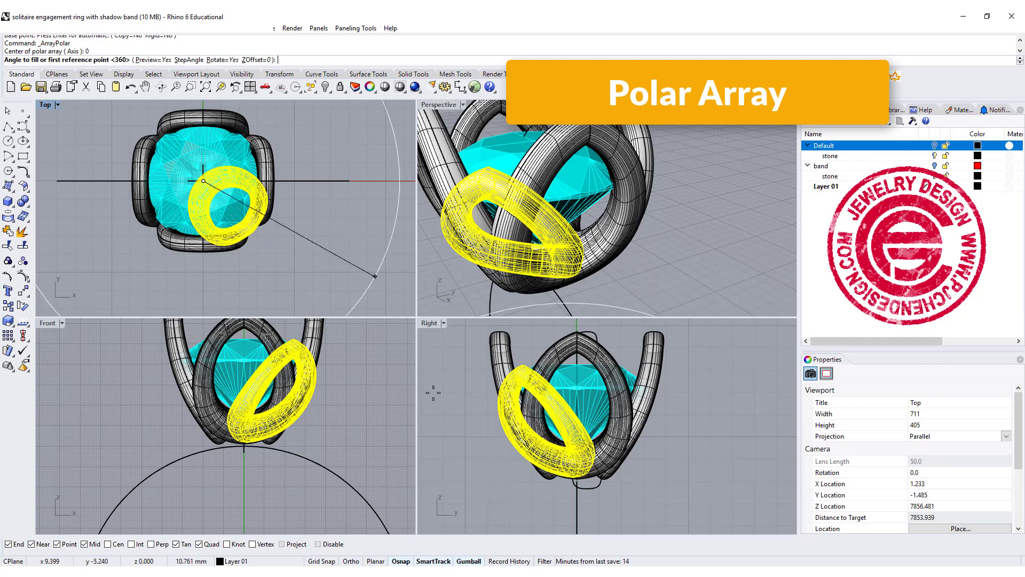
{"action": "key", "text": "Return"}
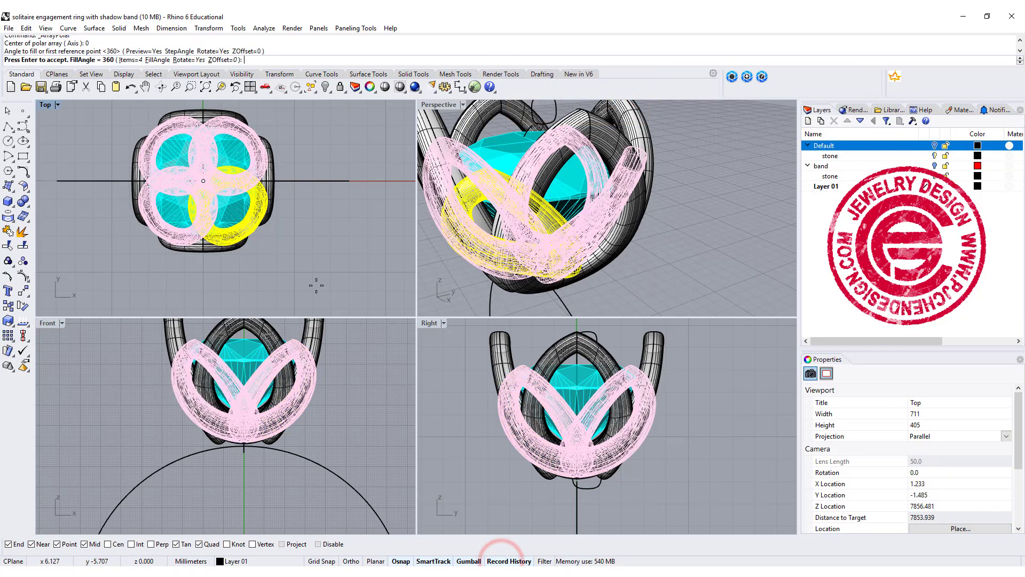
{"action": "key", "text": "Return"}
- Rotate one arrayed loop so history updates the tilt of all four
{"action": "left_click", "coordinate": [339, 260]}
{"action": "right_click_drag", "start_coordinate": [526, 235], "coordinate": [600, 236]}
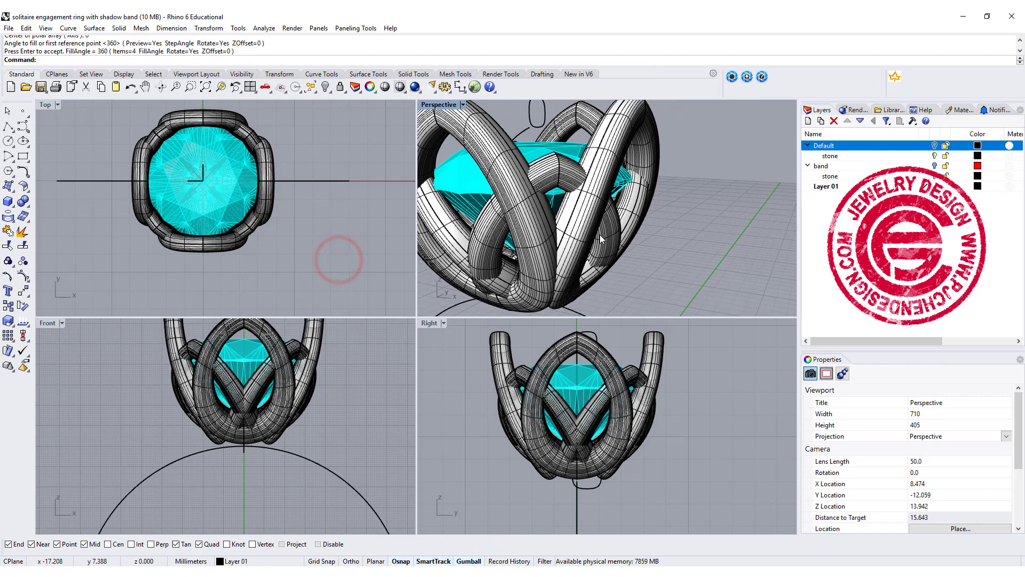
{"action": "left_click", "coordinate": [565, 180]}
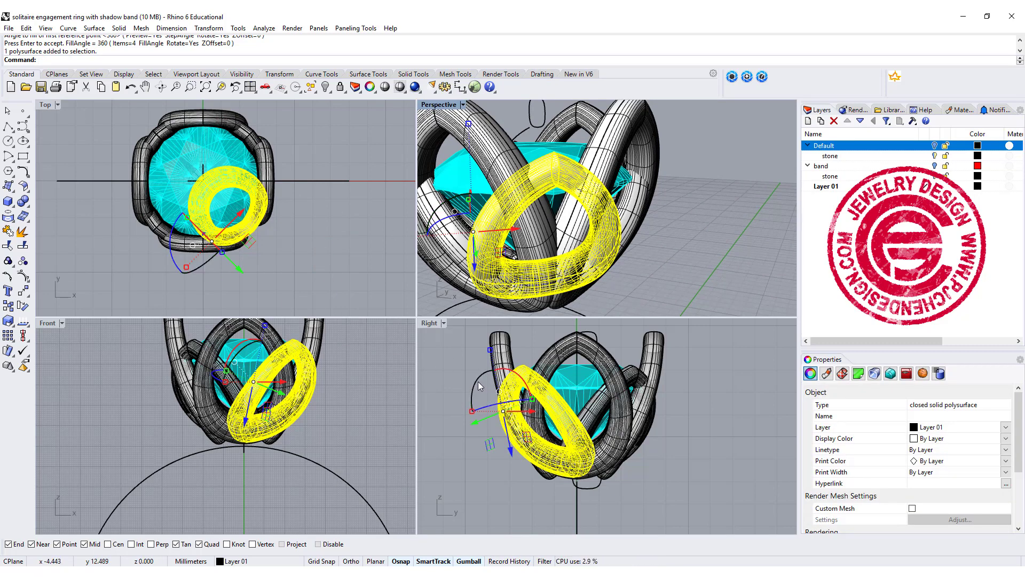
{"action": "left_click_drag", "start_coordinate": [479, 385], "coordinate": [477, 388]}
{"action": "right_click_drag", "start_coordinate": [709, 294], "coordinate": [627, 224]}
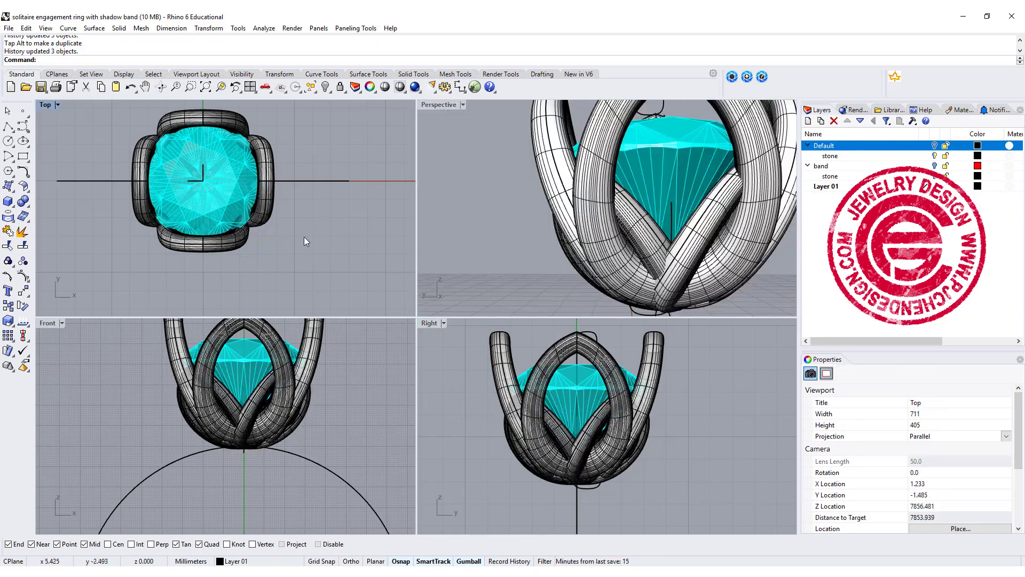
- Draw a 1.5 × 1.5 conic-cornered rectangle profile at the ring line's end
{"action": "right_click_drag", "start_coordinate": [302, 235], "coordinate": [309, 222]}
{"action": "scroll", "coordinate": [285, 416], "scroll_direction": "down", "scroll_amount": 6}
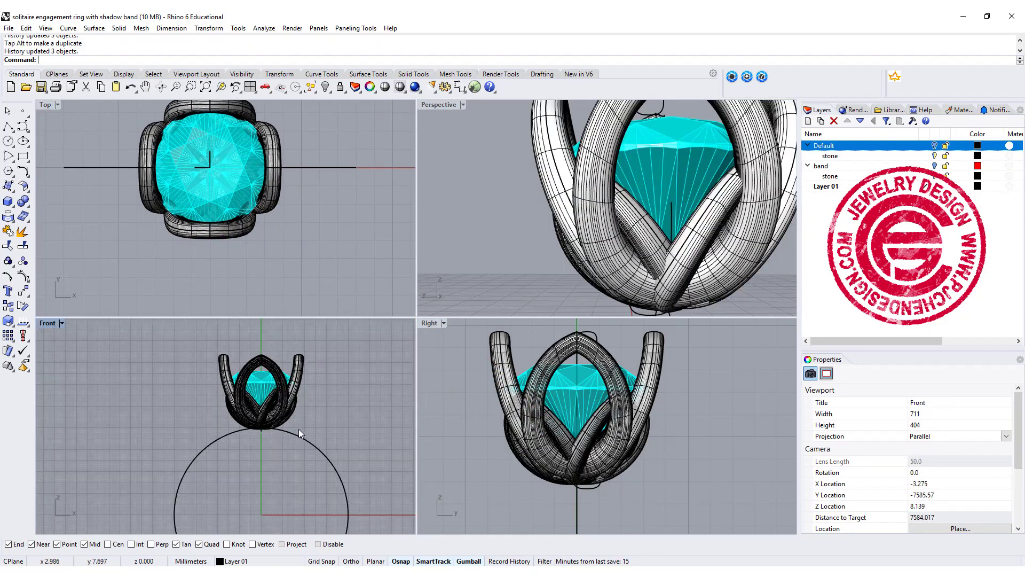
{"action": "right_click_drag", "start_coordinate": [299, 429], "coordinate": [238, 412]}
{"action": "scroll", "coordinate": [54, 257], "scroll_direction": "down", "scroll_amount": 3}
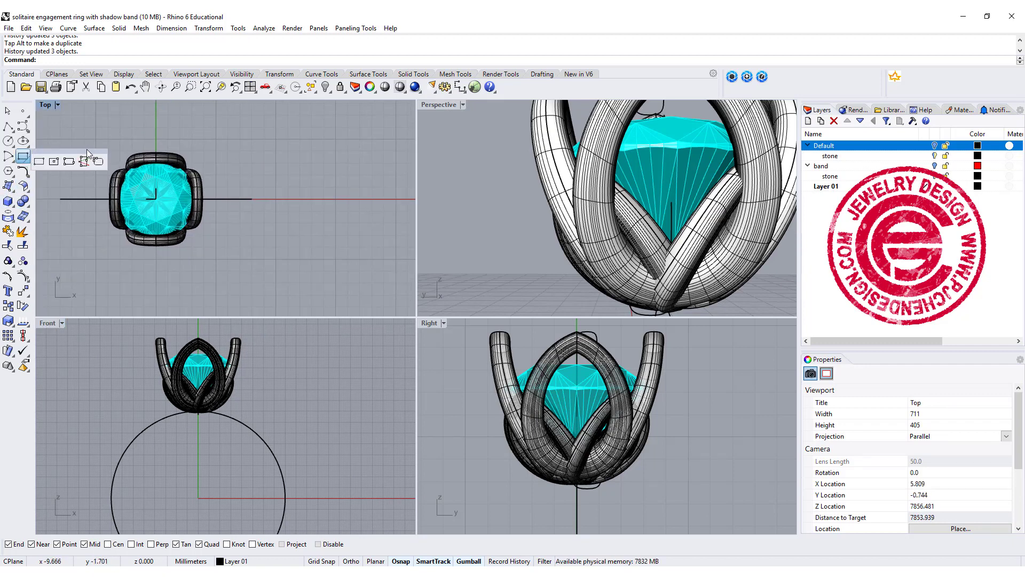
{"action": "left_click", "coordinate": [97, 161]}
{"action": "left_click", "coordinate": [252, 199]}
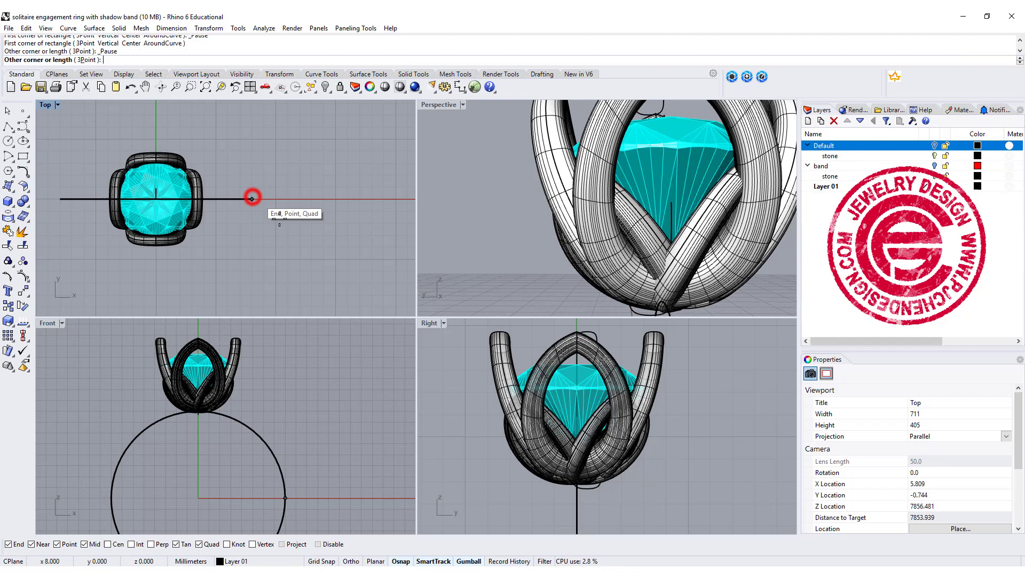
{"action": "scroll", "coordinate": [262, 216], "scroll_direction": "up", "scroll_amount": 5}
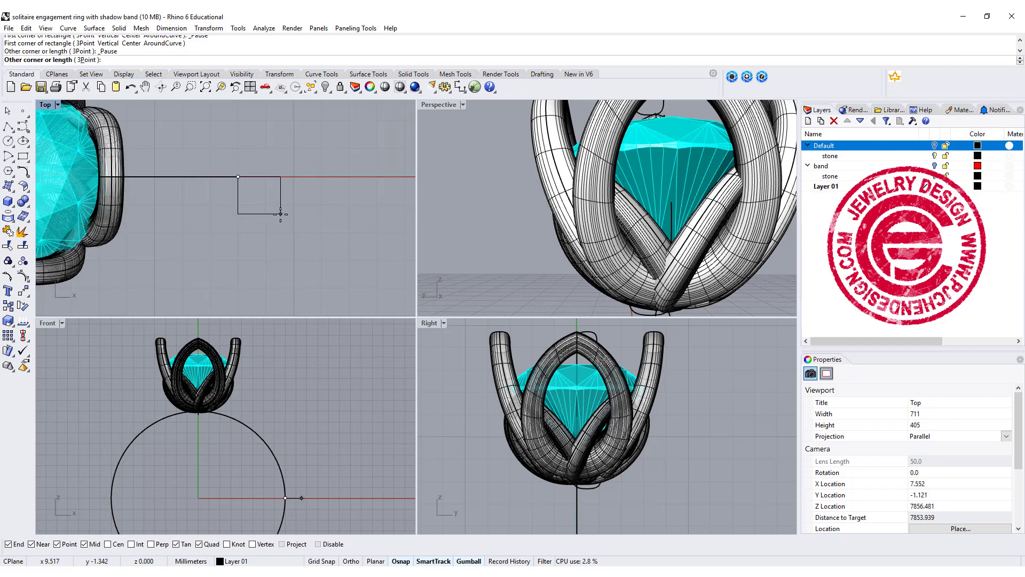
{"action": "key", "text": "Return"}
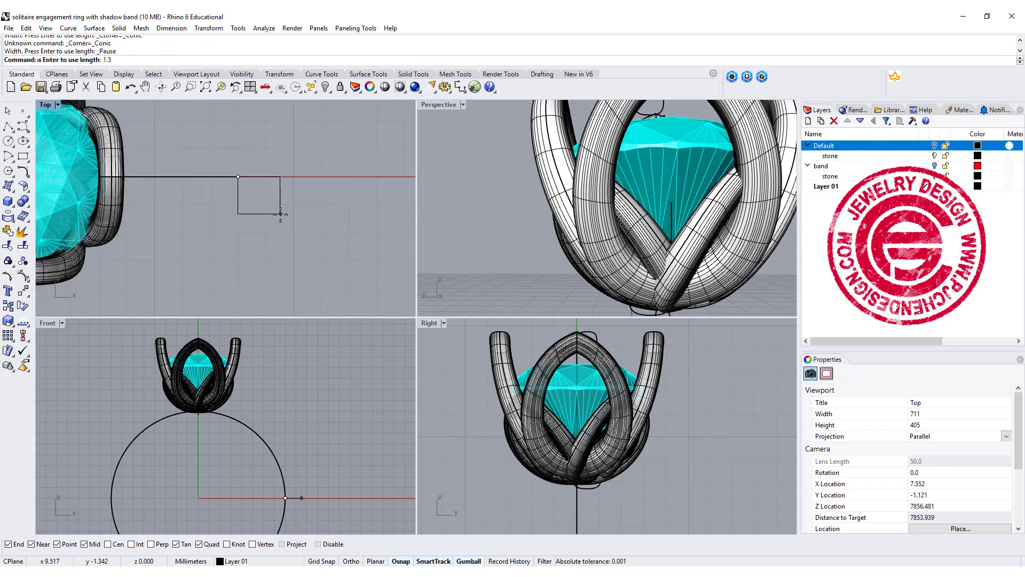
{"action": "type", "text": "1.5"}
{"action": "key", "text": "Return"}
{"action": "left_click", "coordinate": [277, 138]}
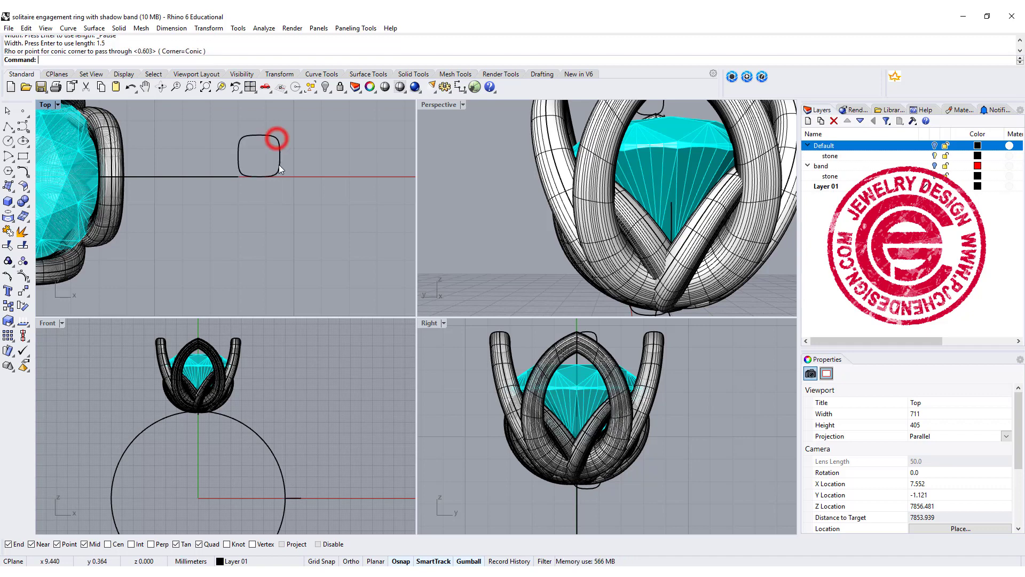
{"action": "left_click", "coordinate": [280, 163]}
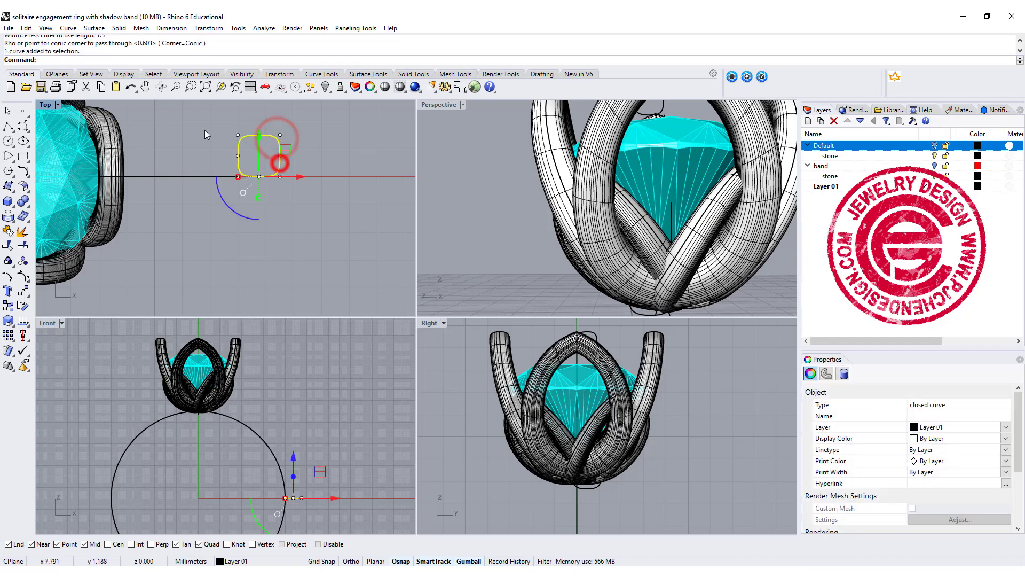
- Move the profile onto the ring circle and mirror a copy about a vertical axis through 0
{"action": "left_click", "coordinate": [23, 290]}
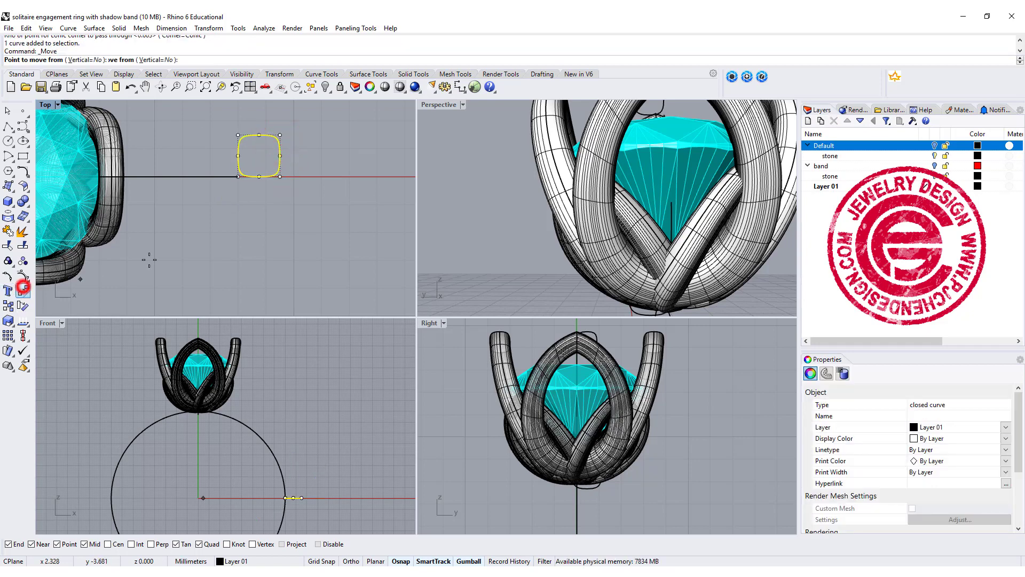
{"action": "left_click", "coordinate": [238, 155]}
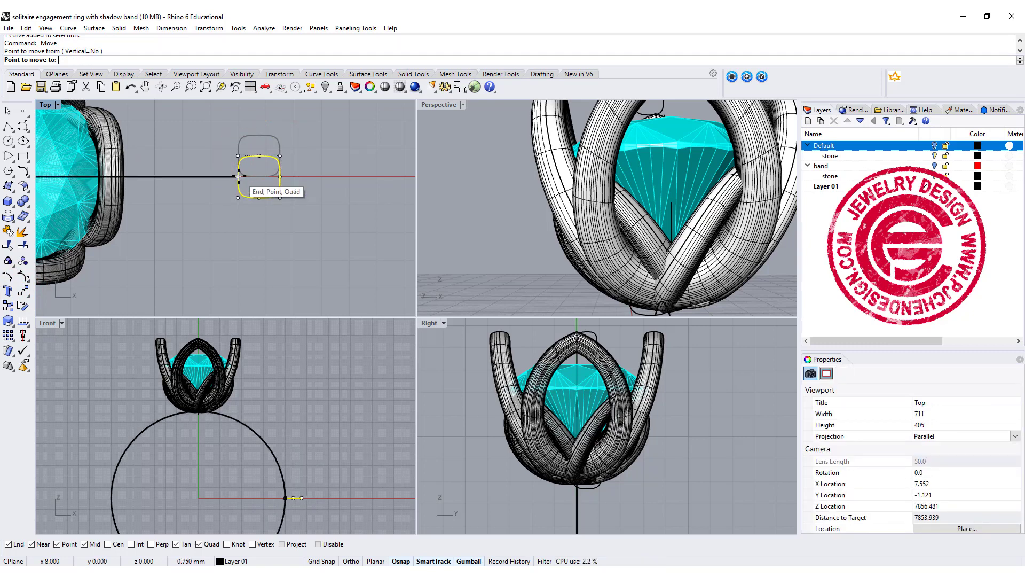
{"action": "left_click", "coordinate": [238, 176]}
{"action": "left_click", "coordinate": [26, 294]}
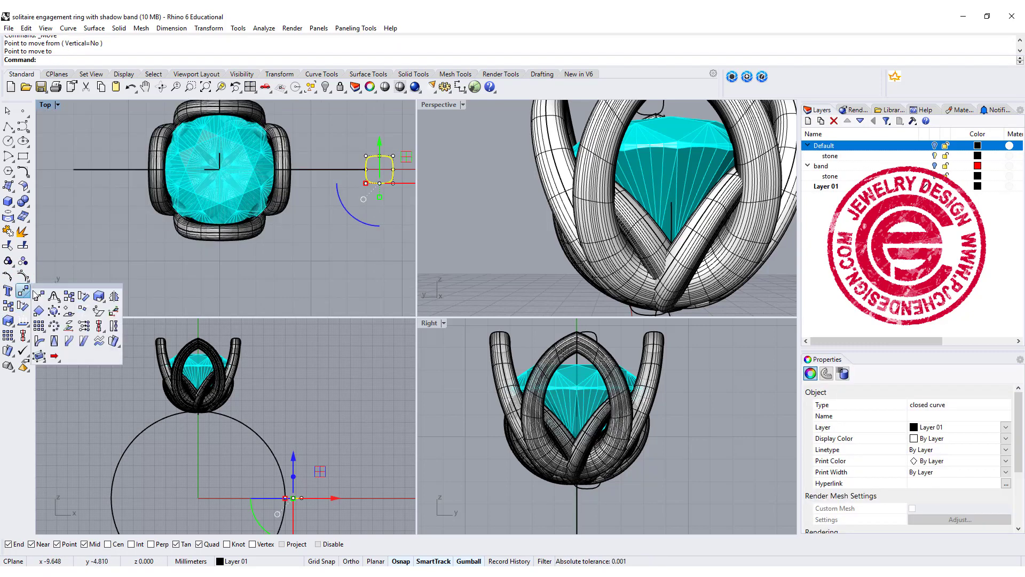
{"action": "left_click", "coordinate": [101, 296]}
{"action": "type", "text": "0"}
{"action": "key", "text": "Return"}
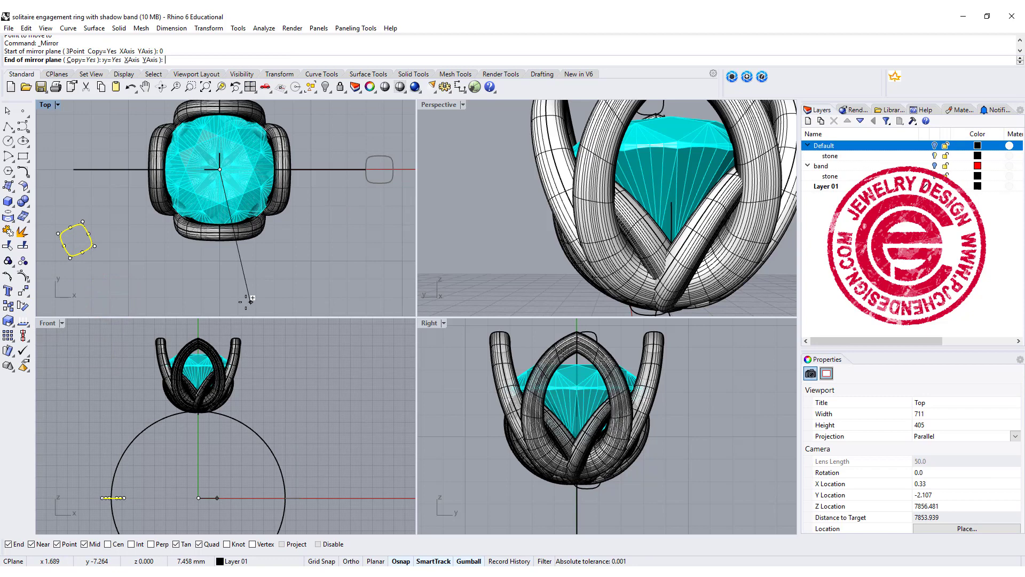
{"action": "left_click", "coordinate": [222, 300], "text": "shift"}
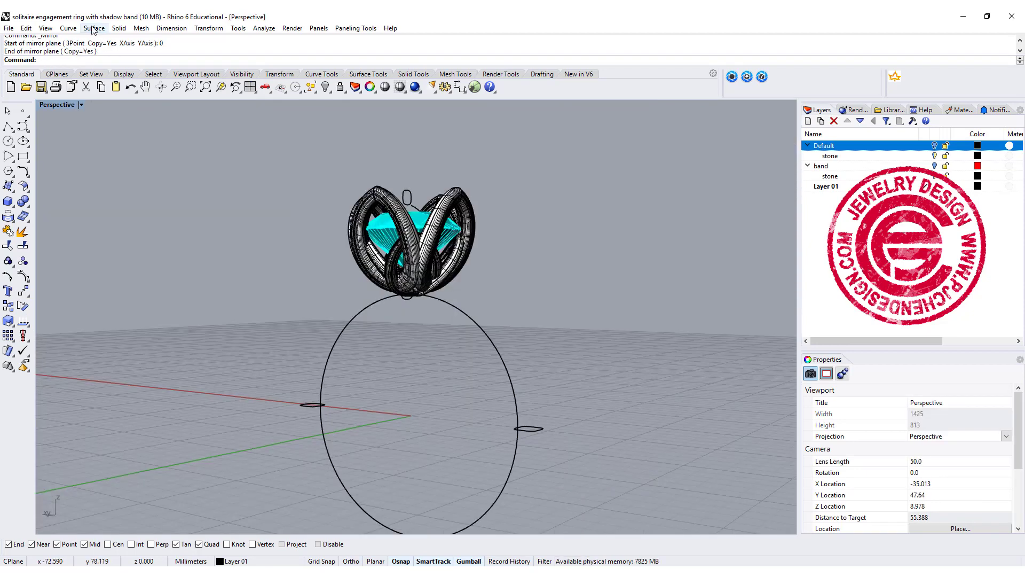
- Sweep both band profiles along the ring circle into a shank, then view from Front
{"action": "left_click", "coordinate": [92, 26]}
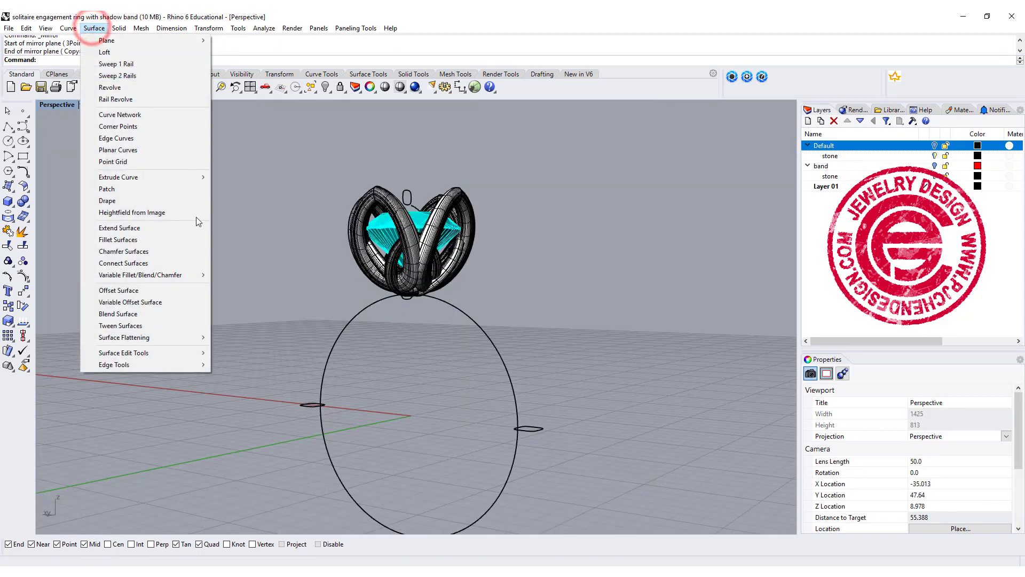
{"action": "left_click", "coordinate": [121, 63]}
{"action": "left_click", "coordinate": [323, 437]}
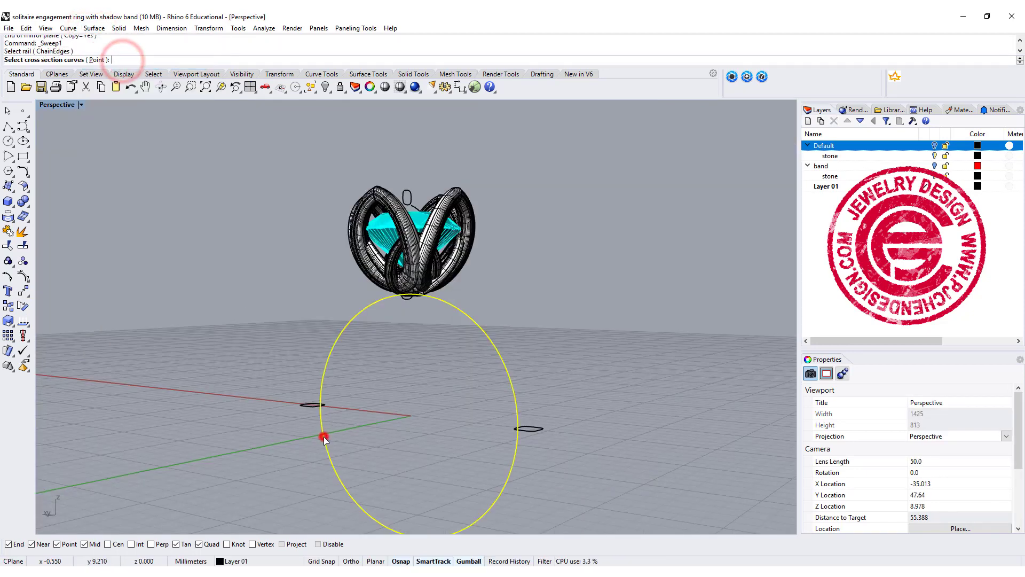
{"action": "left_click", "coordinate": [538, 431]}
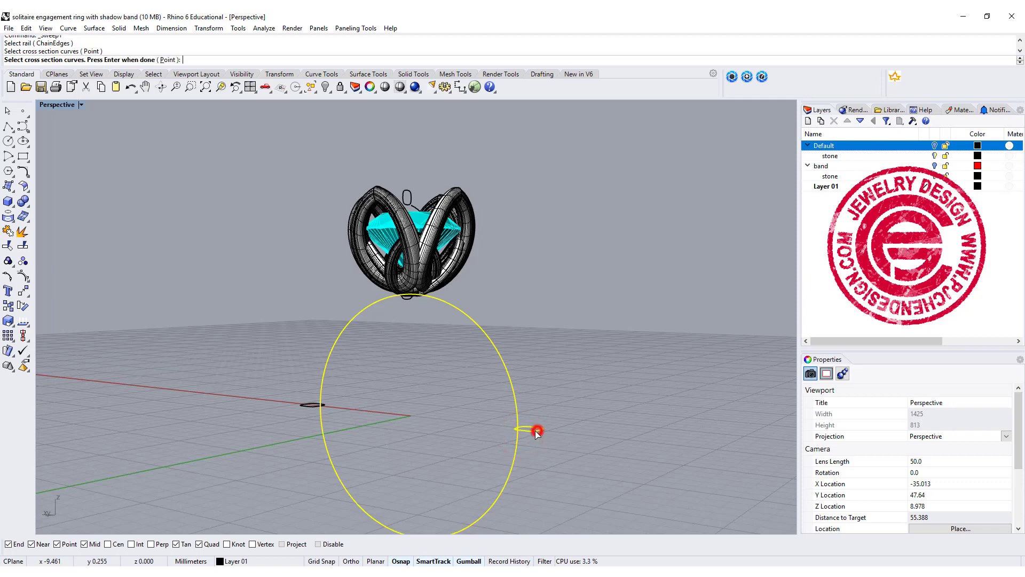
{"action": "left_click", "coordinate": [310, 407]}
{"action": "key", "text": "Return"}
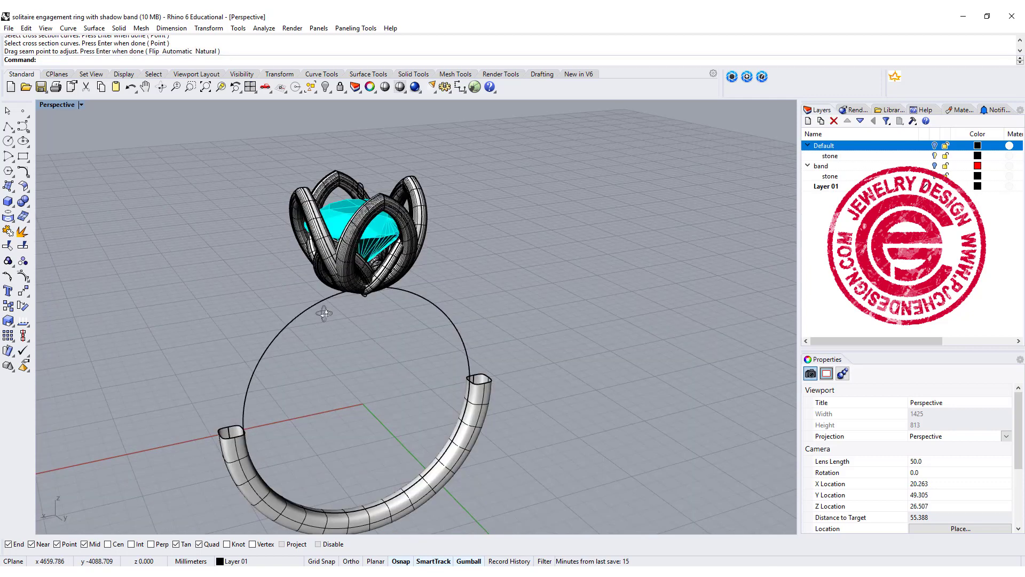
{"action": "right_click_drag", "start_coordinate": [331, 298], "coordinate": [309, 278]}
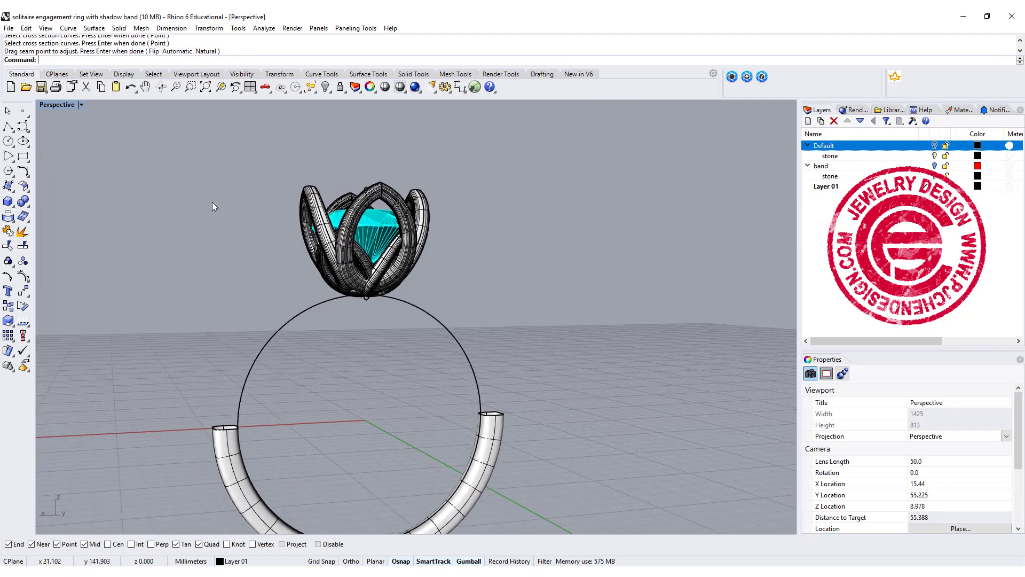
{"action": "key", "text": "ctrl+F2"}
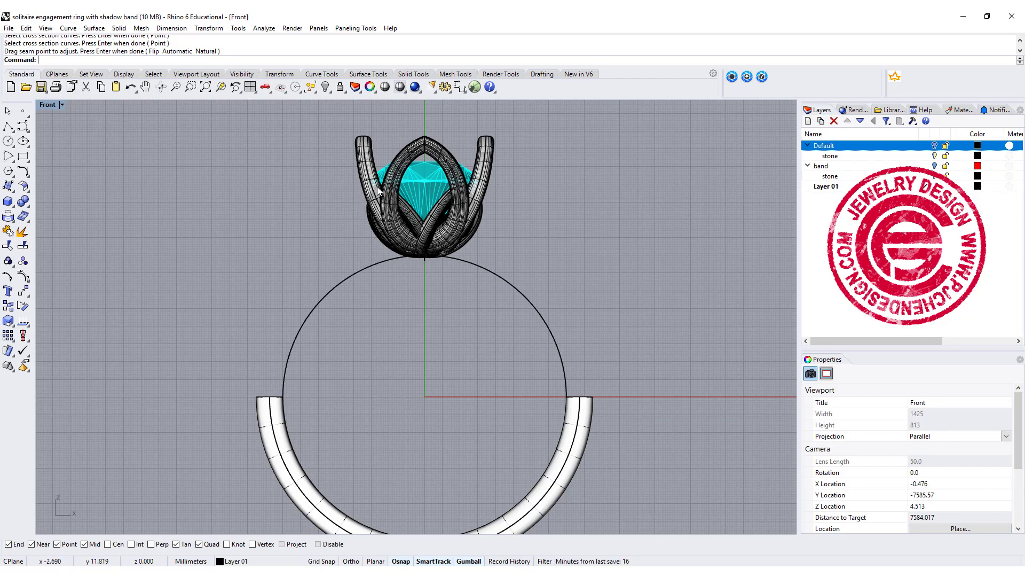
- Extract isocurves along the band's outer side with ExtractIsocurve and colour them Red
{"action": "left_click", "coordinate": [26, 128]}
{"action": "scroll", "coordinate": [374, 197], "scroll_direction": "up", "scroll_amount": 3}
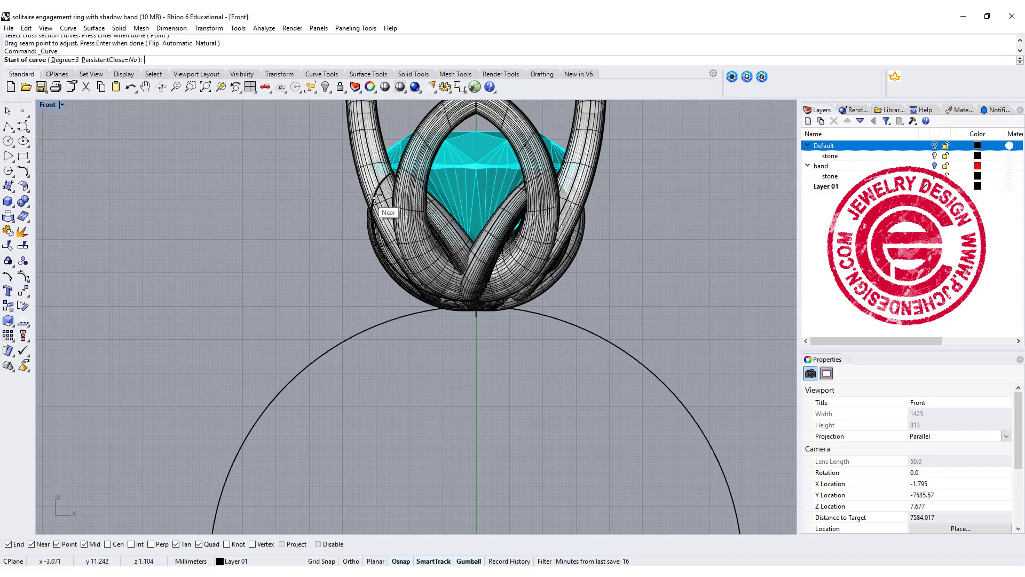
{"action": "right_click_drag", "start_coordinate": [389, 163], "coordinate": [373, 225]}
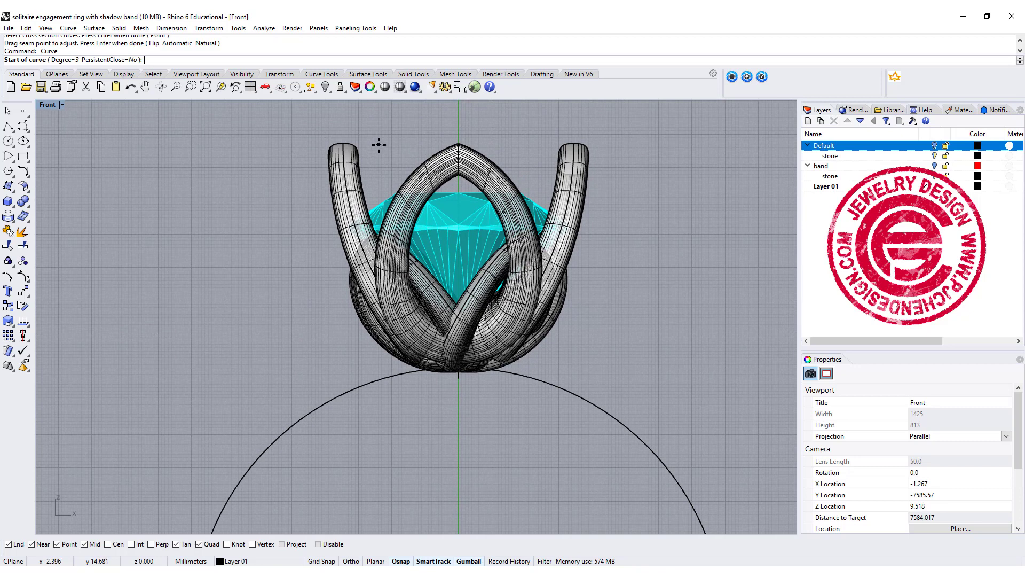
{"action": "left_click", "coordinate": [379, 145]}
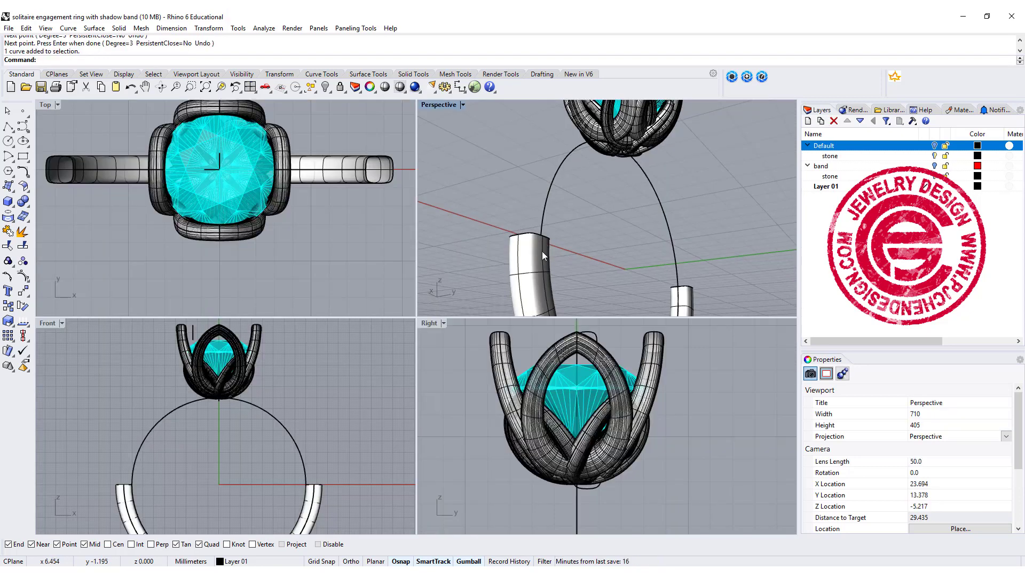
{"action": "type", "text": "ExtractIsocurve"}
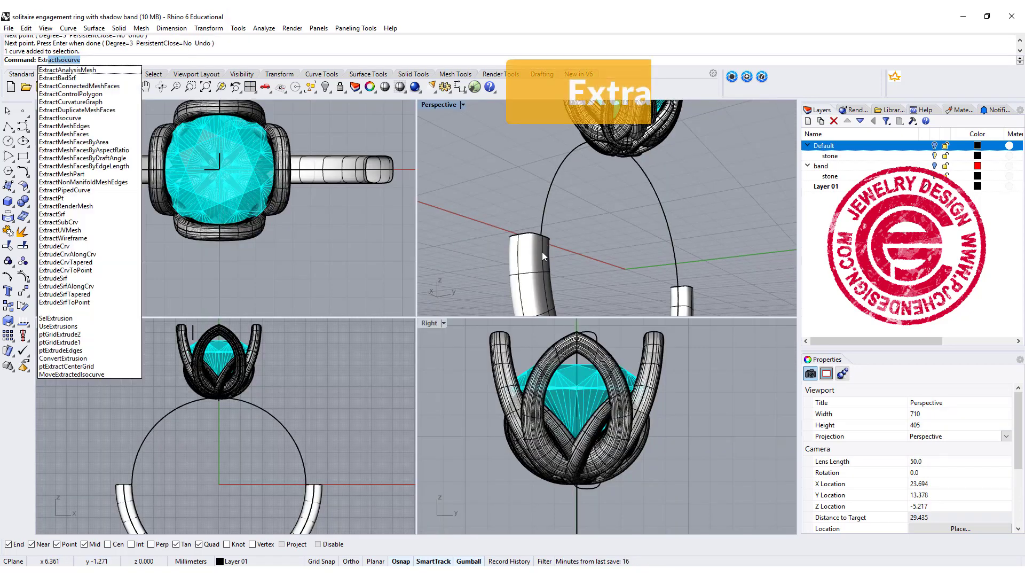
{"action": "key", "text": "Return"}
{"action": "left_click", "coordinate": [542, 253]}
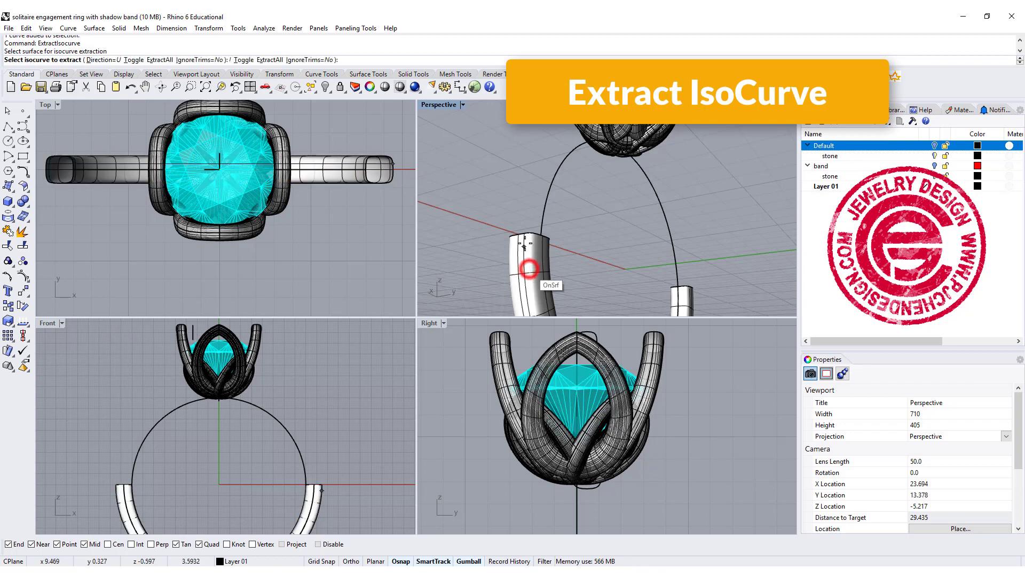
{"action": "left_click", "coordinate": [518, 234]}
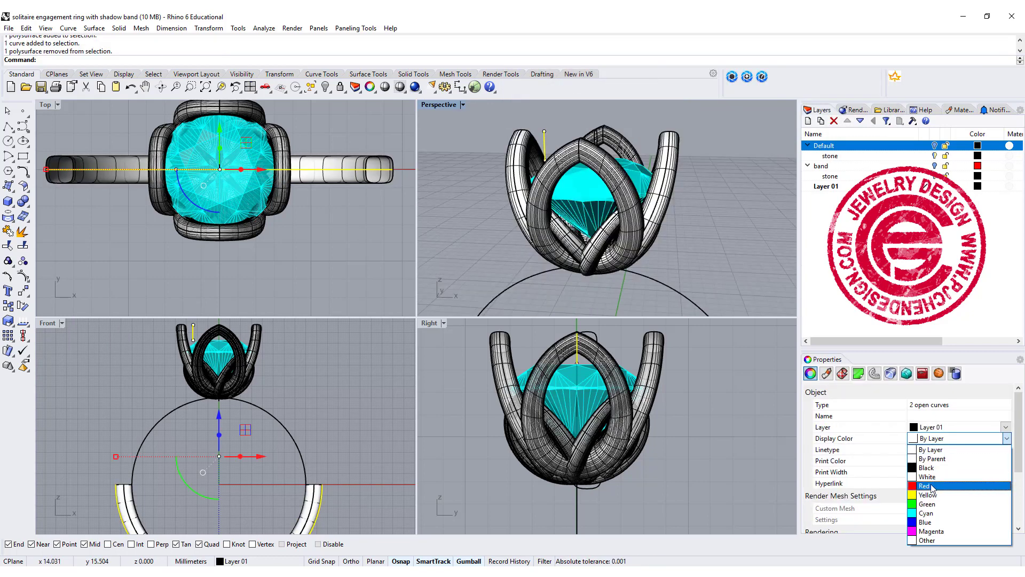
{"action": "left_click", "coordinate": [931, 486]}
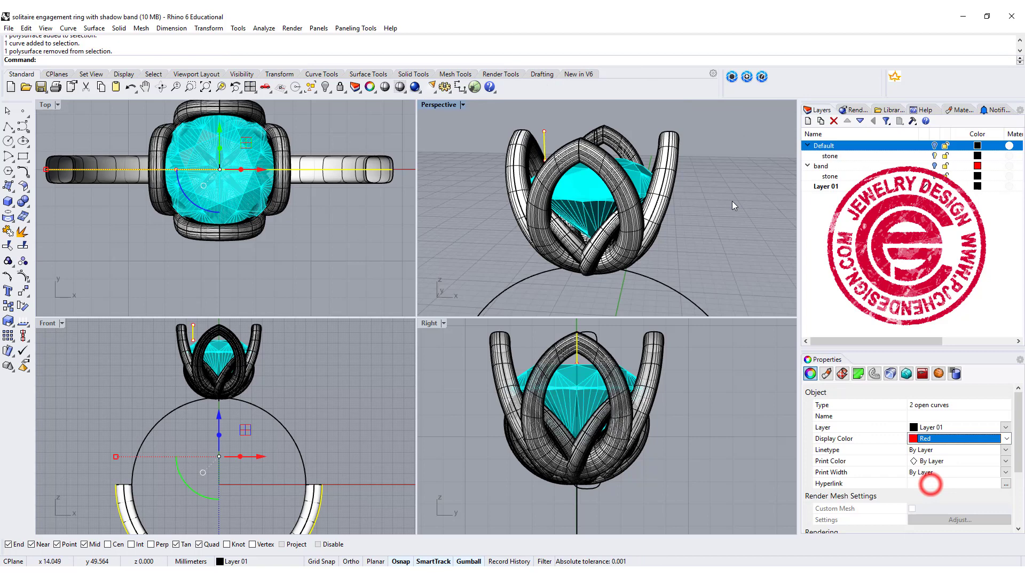
{"action": "left_click", "coordinate": [735, 233]}
{"action": "scroll", "coordinate": [582, 187], "scroll_direction": "down", "scroll_amount": 6}
{"action": "right_click_drag", "start_coordinate": [561, 247], "coordinate": [587, 235], "text": "shift"}
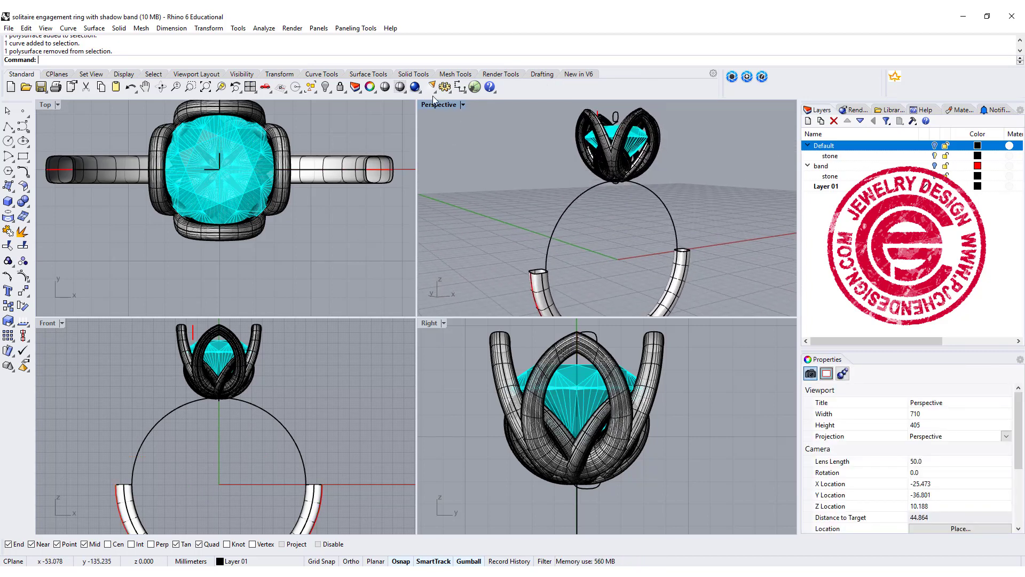
{"action": "double_click", "coordinate": [429, 106]}
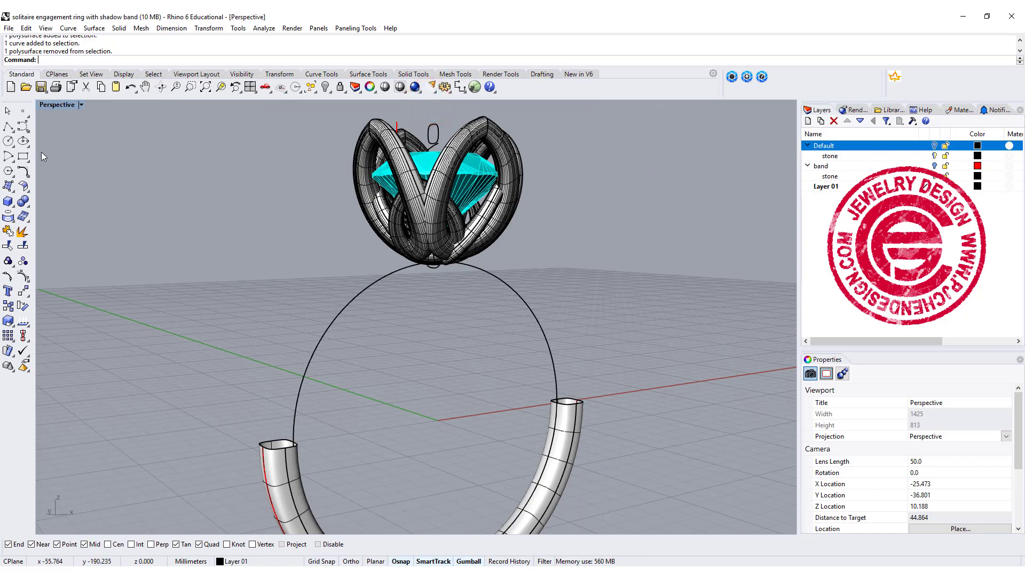
- Create a blend curve between the prong head and the band's left end
{"action": "left_click", "coordinate": [22, 187]}
{"action": "left_click", "coordinate": [99, 175]}
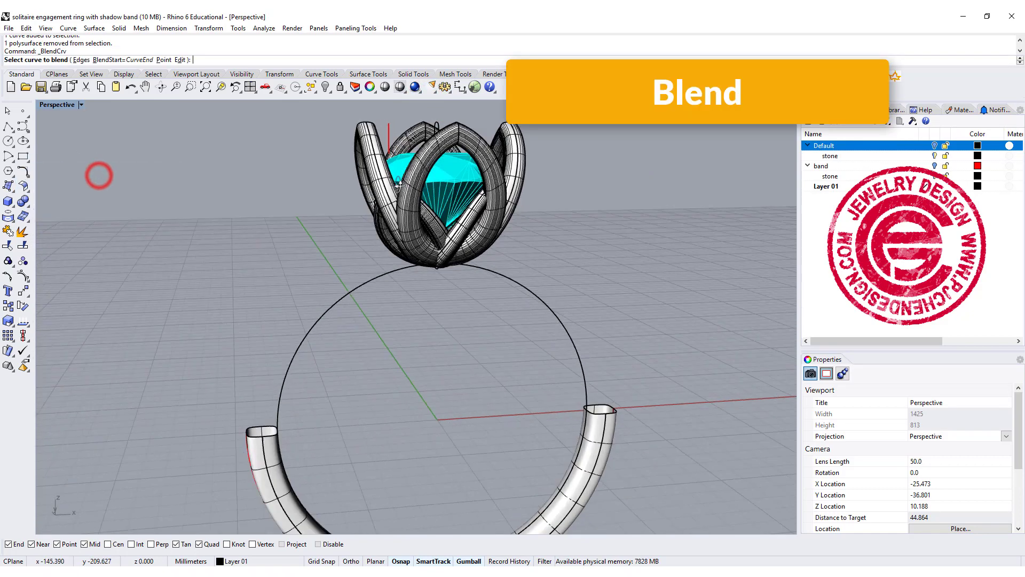
{"action": "scroll", "coordinate": [398, 184], "scroll_direction": "up", "scroll_amount": 4}
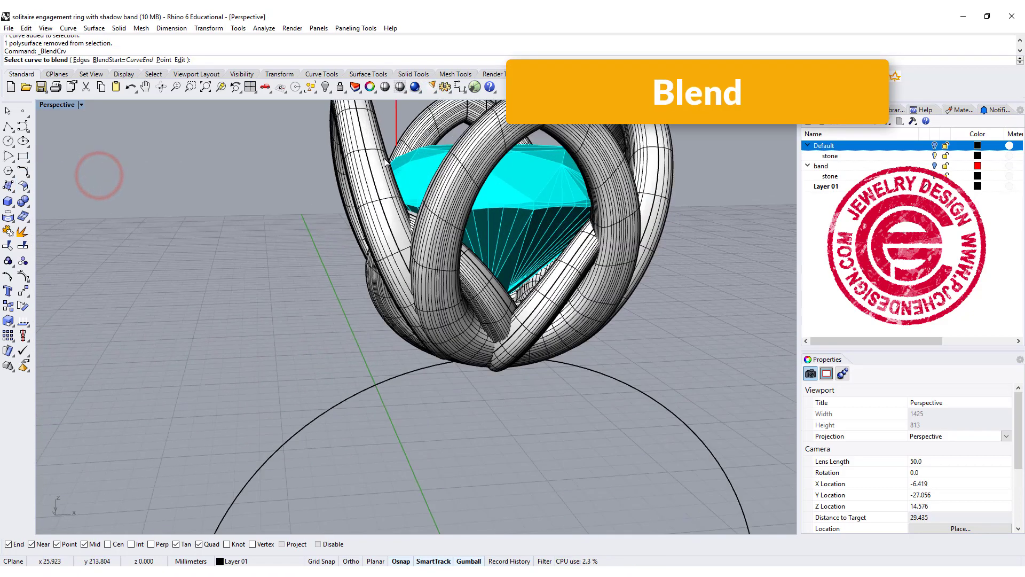
{"action": "left_click", "coordinate": [398, 140]}
{"action": "scroll", "coordinate": [255, 381], "scroll_direction": "down", "scroll_amount": 6}
{"action": "right_click_drag", "start_coordinate": [261, 400], "coordinate": [280, 288], "text": "shift"}
{"action": "right_click_drag", "start_coordinate": [283, 341], "coordinate": [378, 347]}
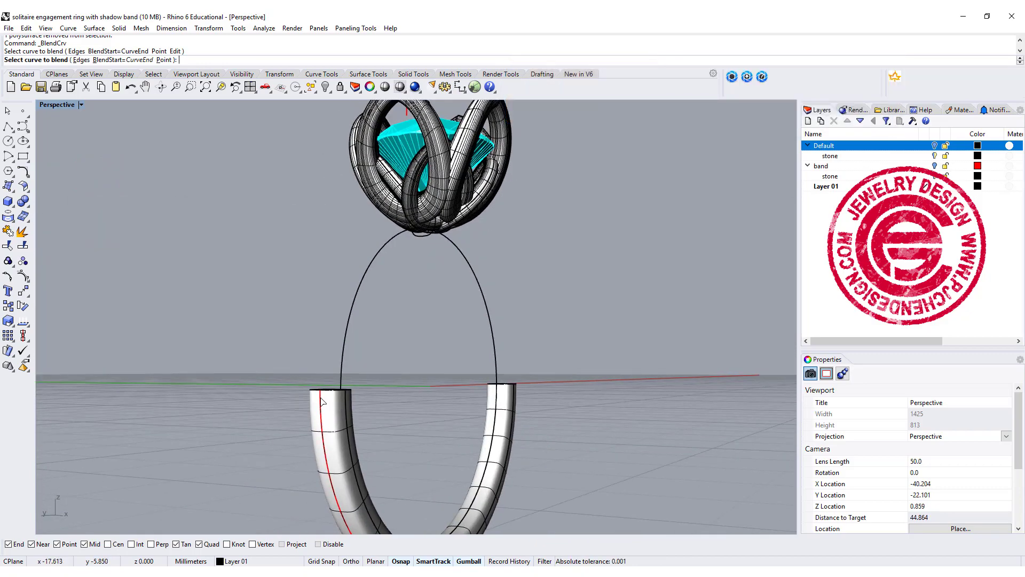
{"action": "left_click", "coordinate": [322, 402]}
{"action": "right_click_drag", "start_coordinate": [316, 402], "coordinate": [246, 240]}
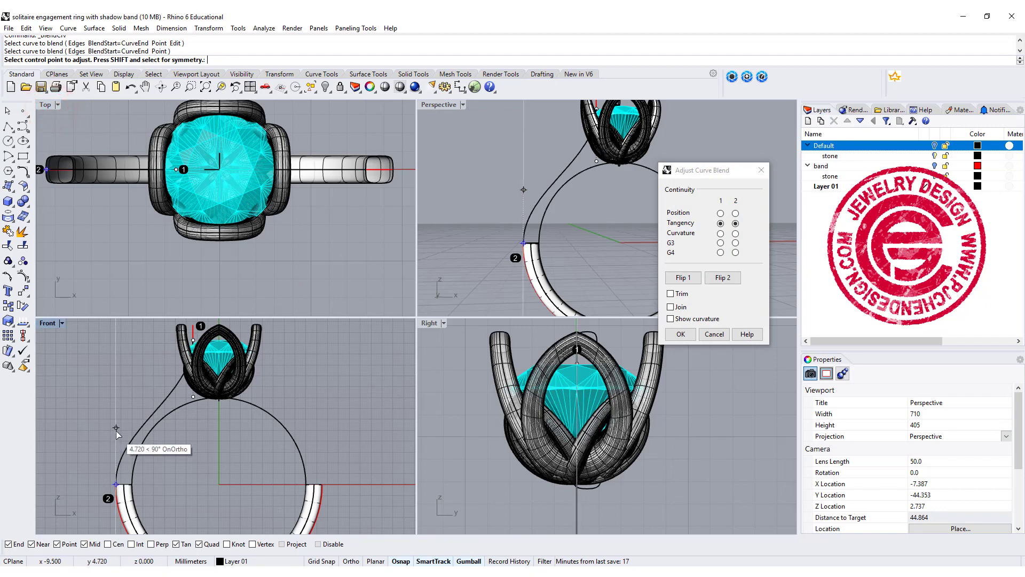
- Raise the blend curve's control points so it rises smoothly to the head
{"action": "left_click", "coordinate": [117, 427]}
{"action": "left_click", "coordinate": [116, 412]}
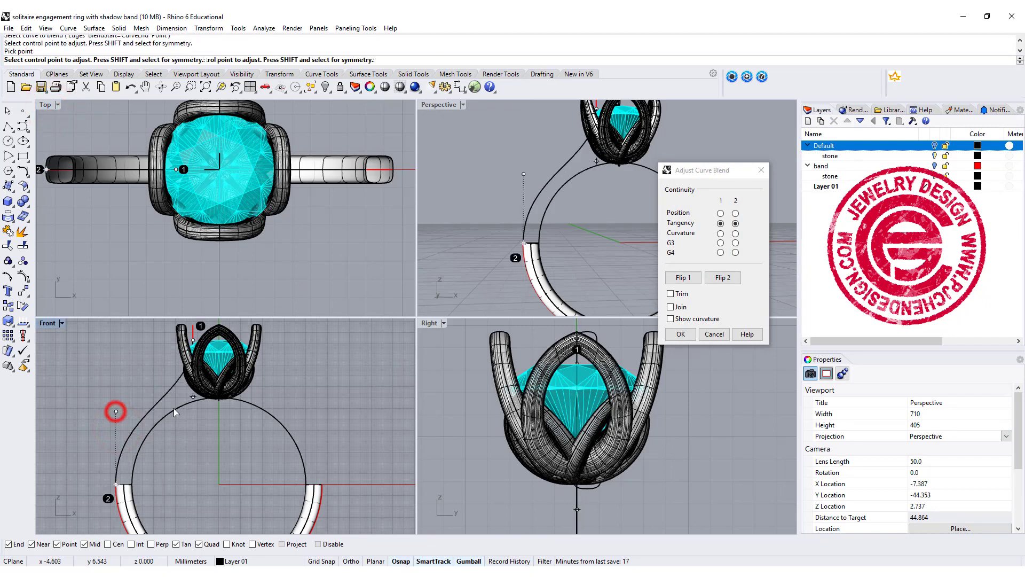
{"action": "left_click", "coordinate": [193, 399]}
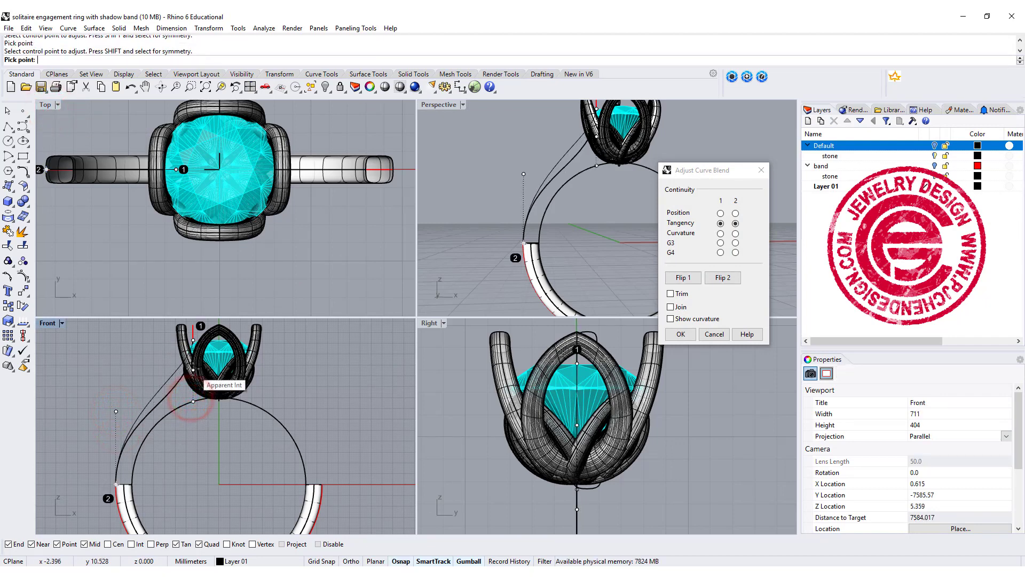
{"action": "left_click", "coordinate": [193, 369]}
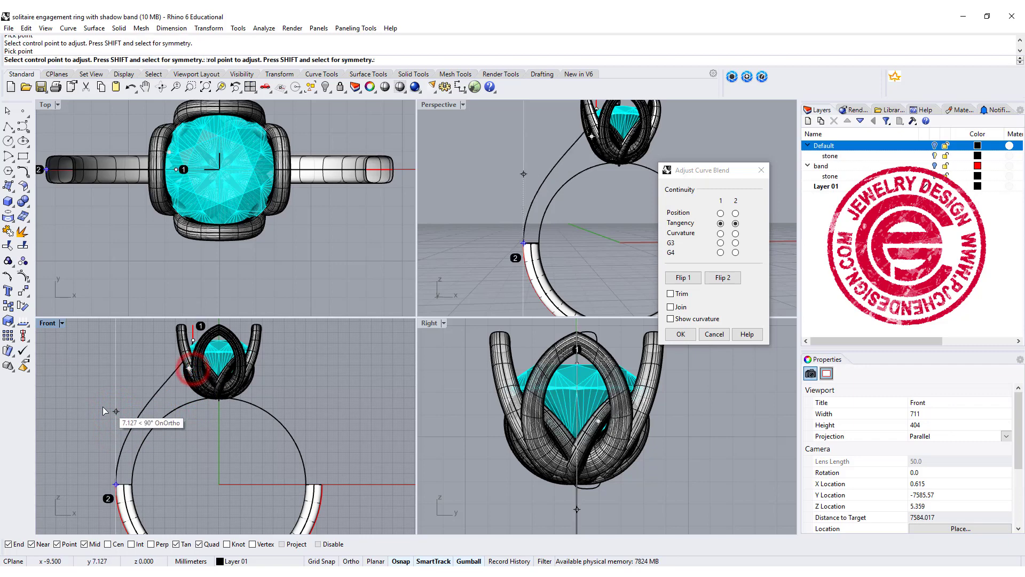
{"action": "right_click", "coordinate": [104, 388]}
{"action": "double_click", "coordinate": [48, 323]}
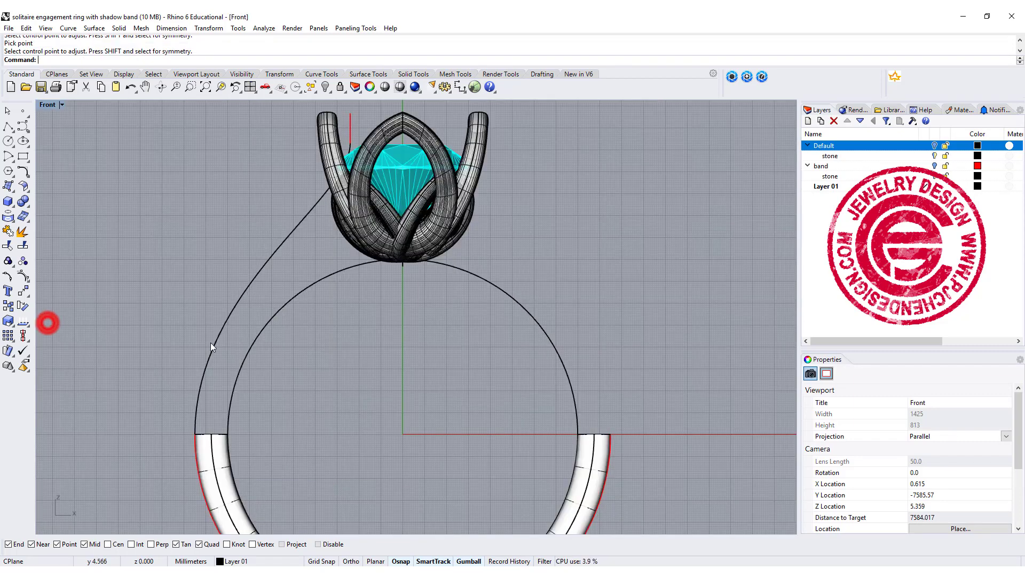
{"action": "scroll", "coordinate": [355, 339], "scroll_direction": "down", "scroll_amount": 3}
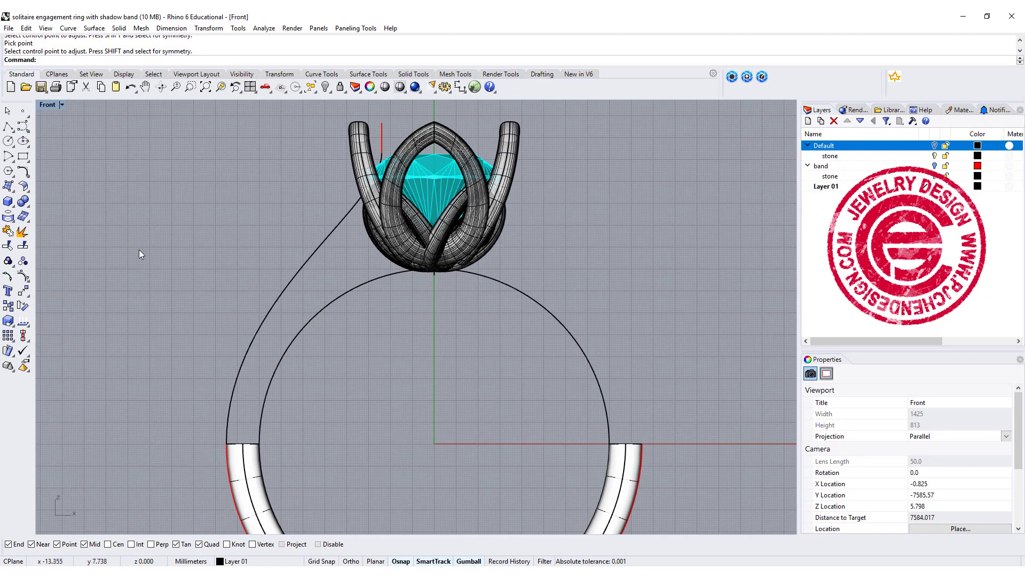
- Sweep the band's end edge along the blend curve to build the left upper shank
{"action": "left_click", "coordinate": [86, 30]}
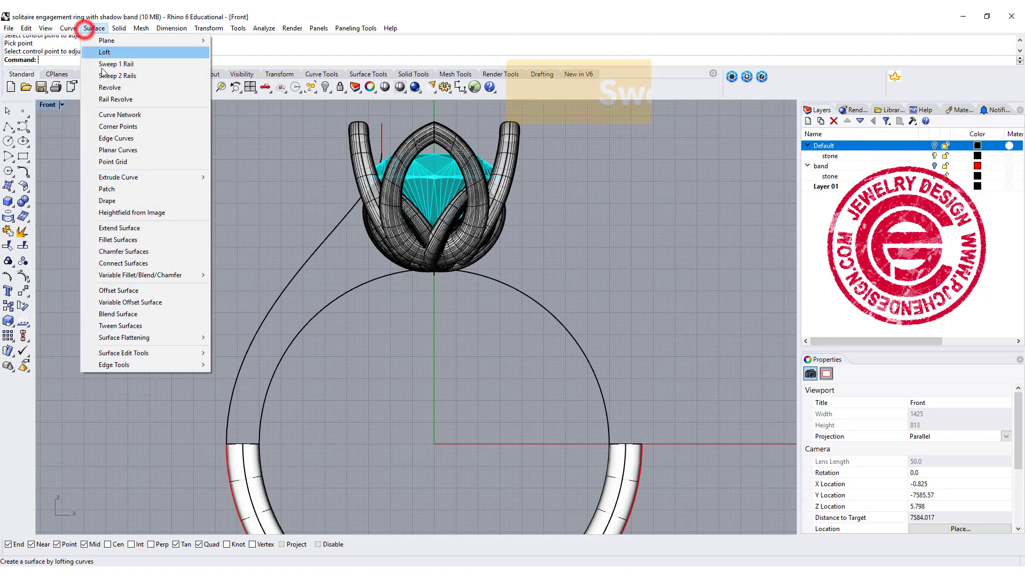
{"action": "left_click", "coordinate": [110, 65]}
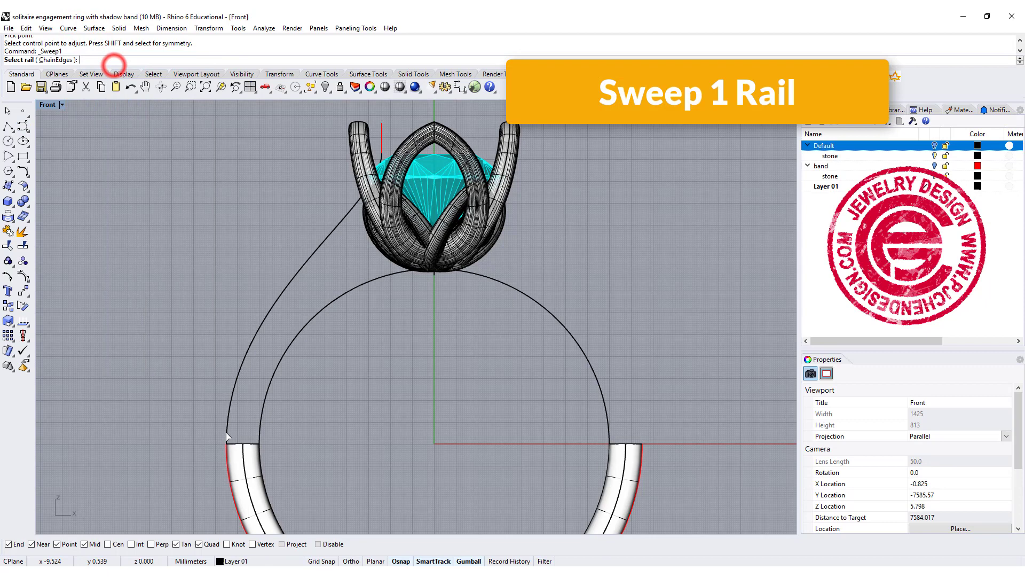
{"action": "left_click", "coordinate": [232, 396]}
{"action": "left_click", "coordinate": [247, 448]}
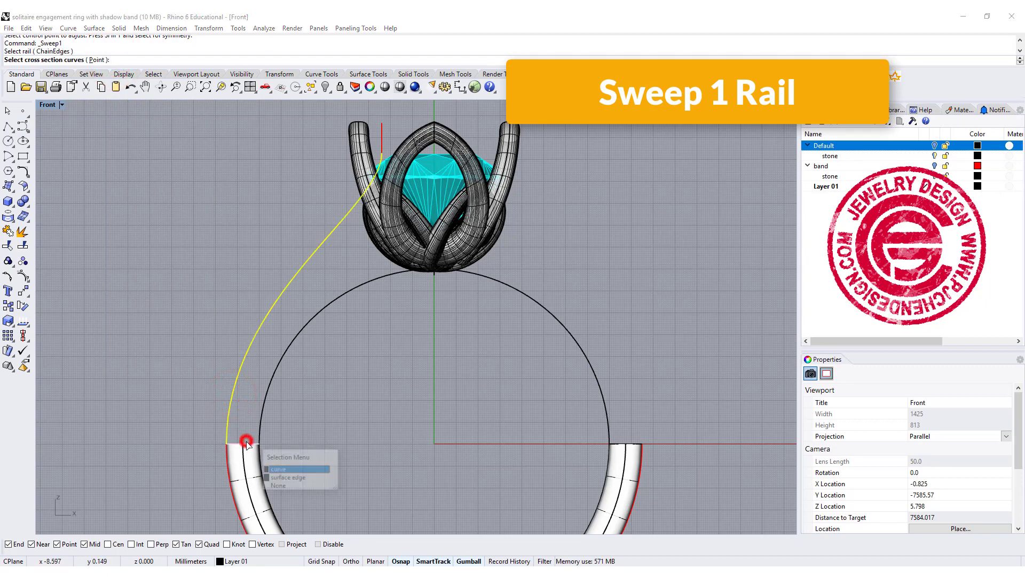
{"action": "left_click", "coordinate": [280, 470]}
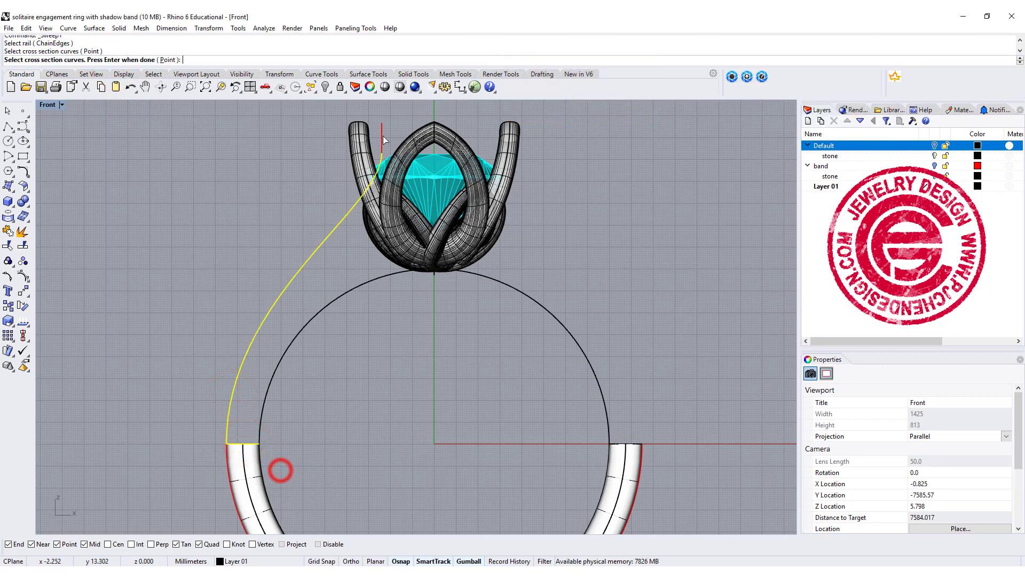
{"action": "right_click_drag", "start_coordinate": [229, 211], "coordinate": [276, 231]}
{"action": "right_click", "coordinate": [233, 209]}
{"action": "key", "text": "Return"}
{"action": "key", "text": "Return"}
{"action": "double_click", "coordinate": [48, 105]}
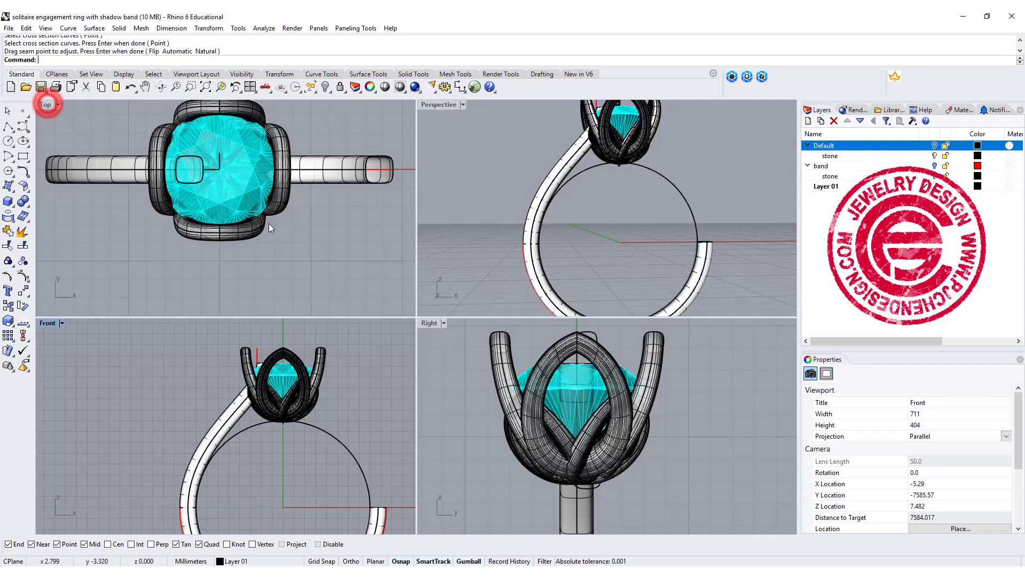
{"action": "right_click_drag", "start_coordinate": [591, 224], "coordinate": [460, 176]}
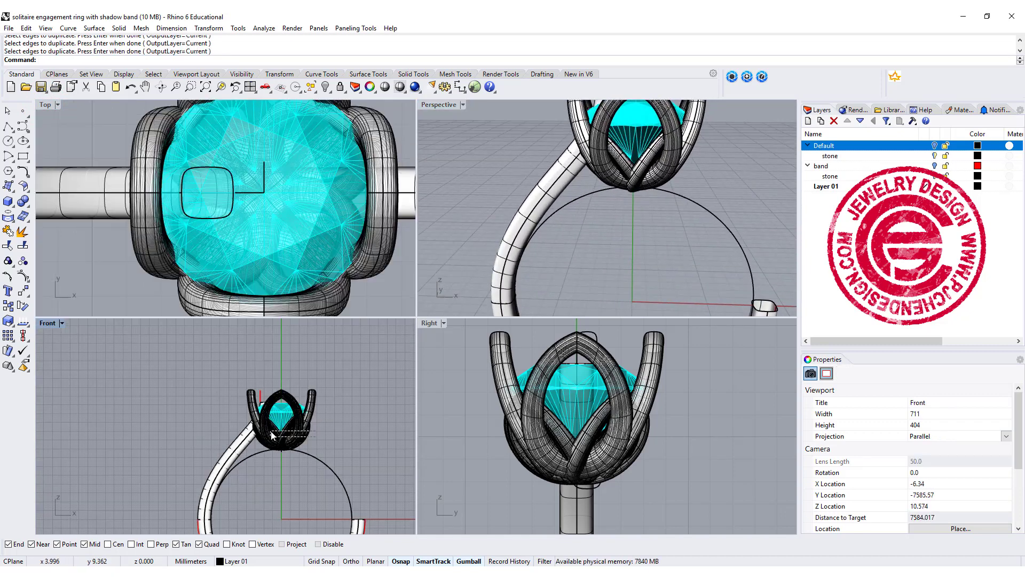
- Lock the prong head objects so they cannot be selected
{"action": "left_click_drag", "start_coordinate": [272, 435], "coordinate": [282, 425]}
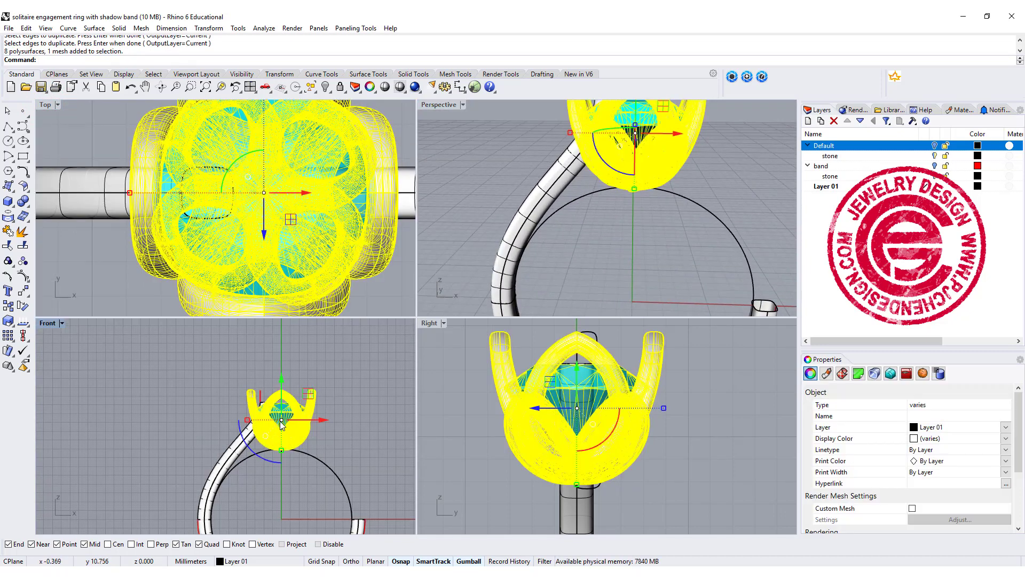
{"action": "left_click", "coordinate": [340, 87]}
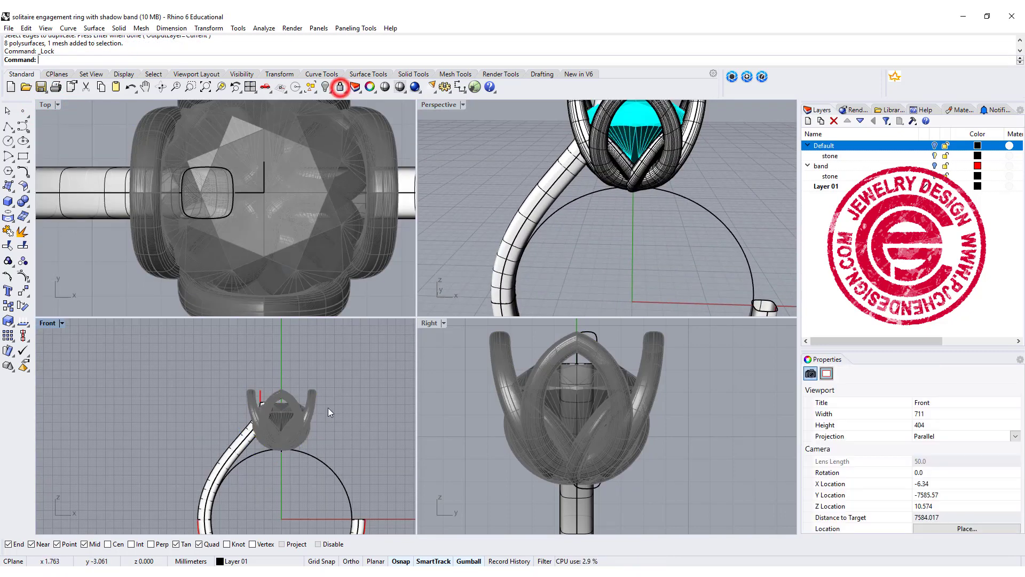
{"action": "scroll", "coordinate": [242, 397], "scroll_direction": "up", "scroll_amount": 6}
{"action": "right_click_drag", "start_coordinate": [241, 383], "coordinate": [234, 418]}
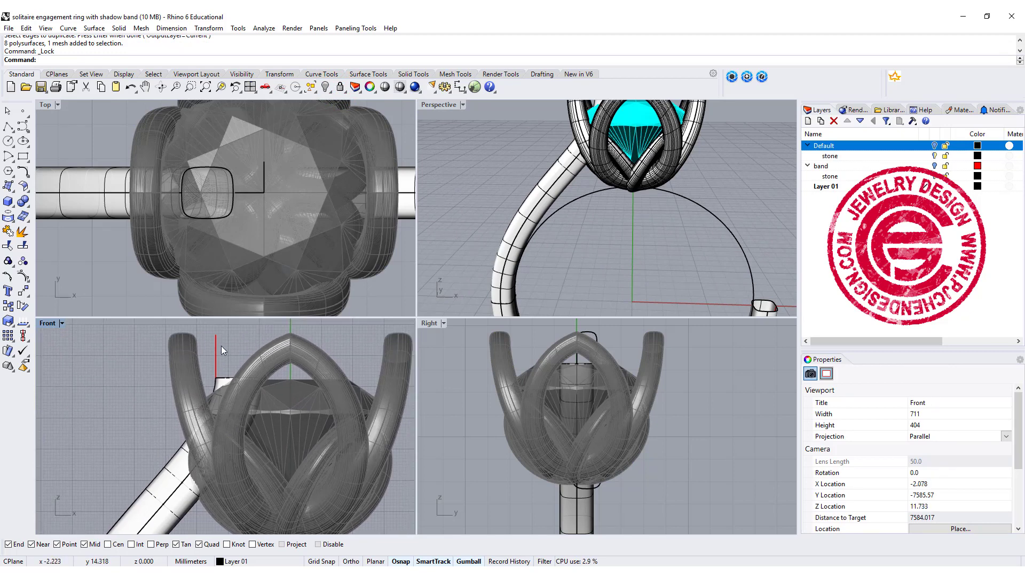
- Duplicate the upper shank's open end edge, then start joining the band surfaces
{"action": "type", "text": "Edge"}
{"action": "key", "text": "Return"}
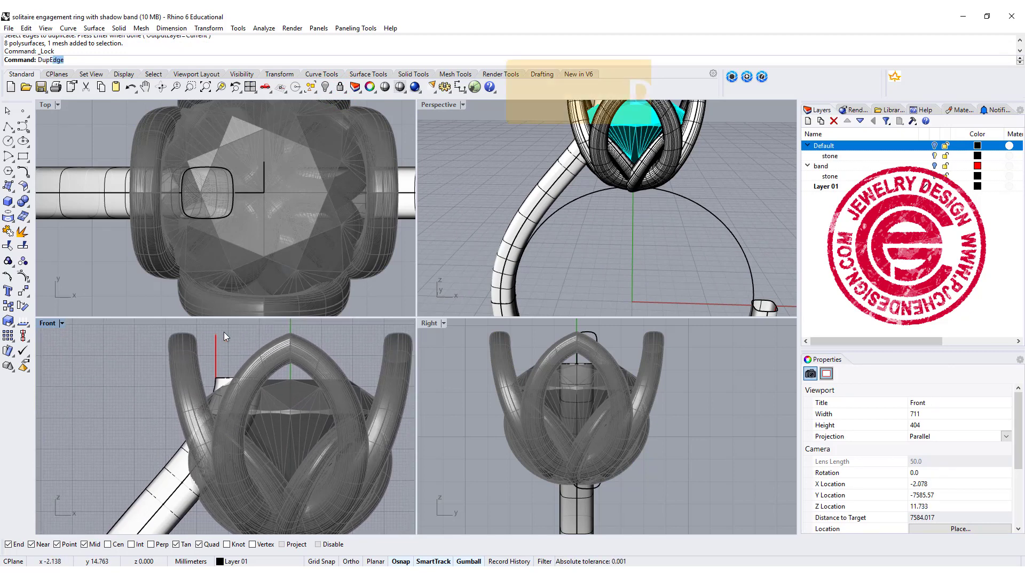
{"action": "left_click", "coordinate": [257, 383]}
{"action": "key", "text": "Return"}
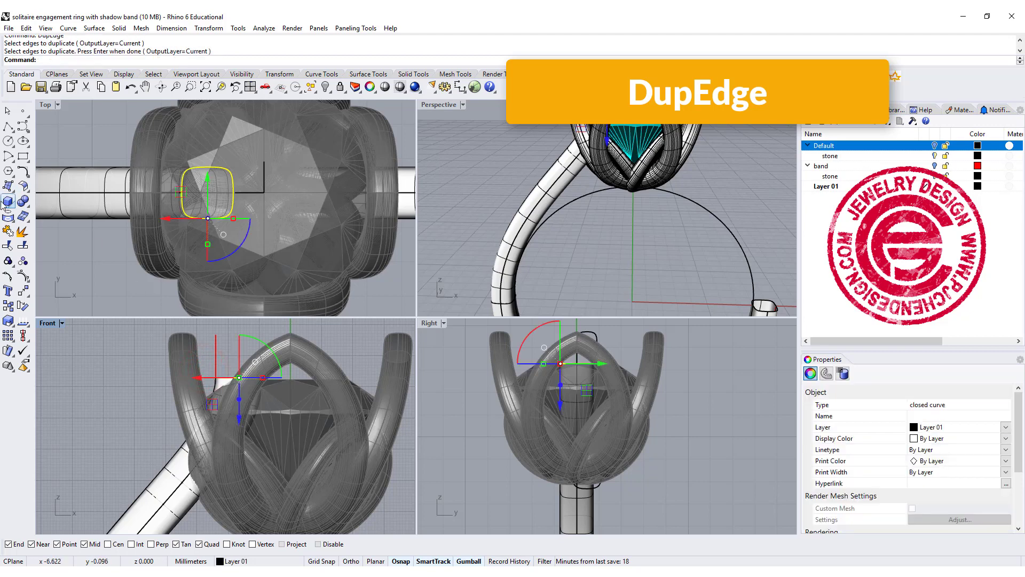
{"action": "left_click", "coordinate": [8, 230]}
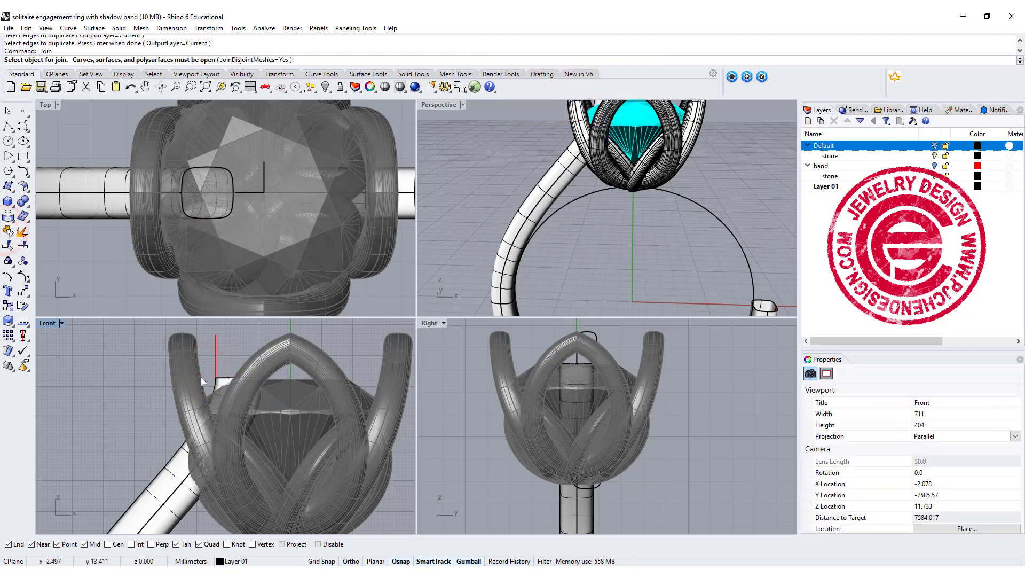
{"action": "left_click", "coordinate": [175, 488]}
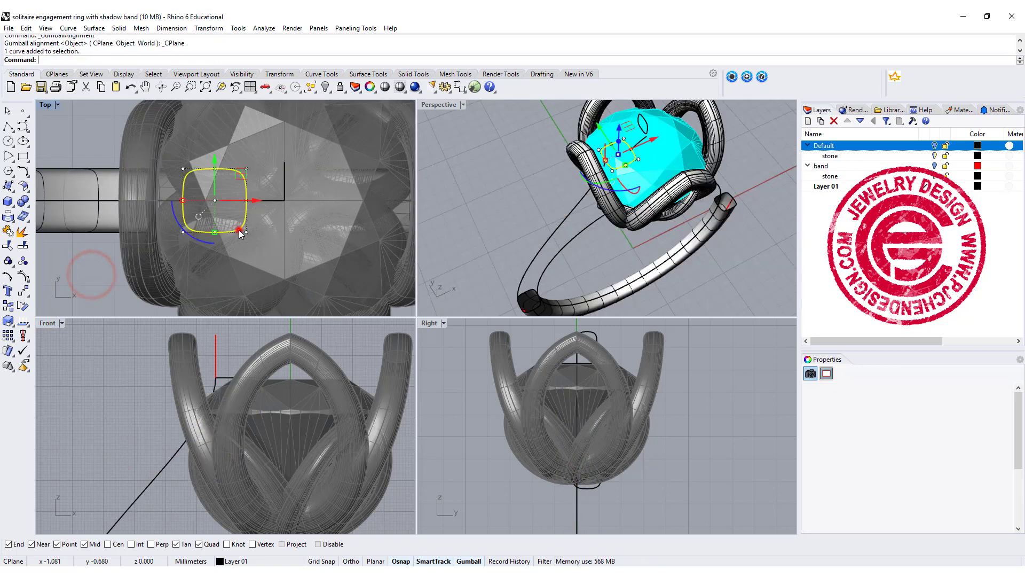
- Scale down the rounded-square profile, then move and tilt it onto the shank rail beside the left prong
{"action": "left_click", "coordinate": [239, 230]}
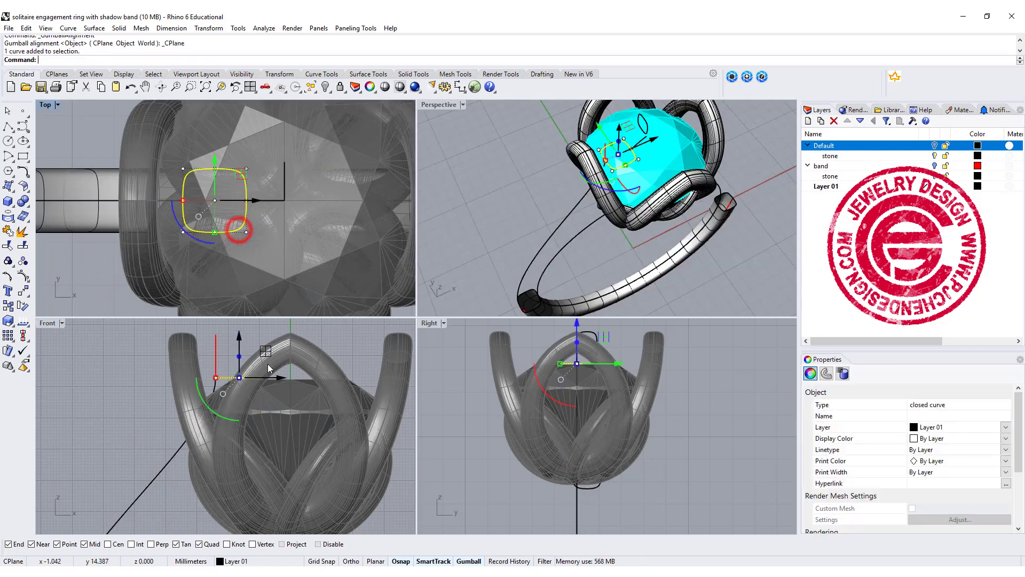
{"action": "left_click_drag", "start_coordinate": [180, 206], "coordinate": [190, 203], "text": "shift"}
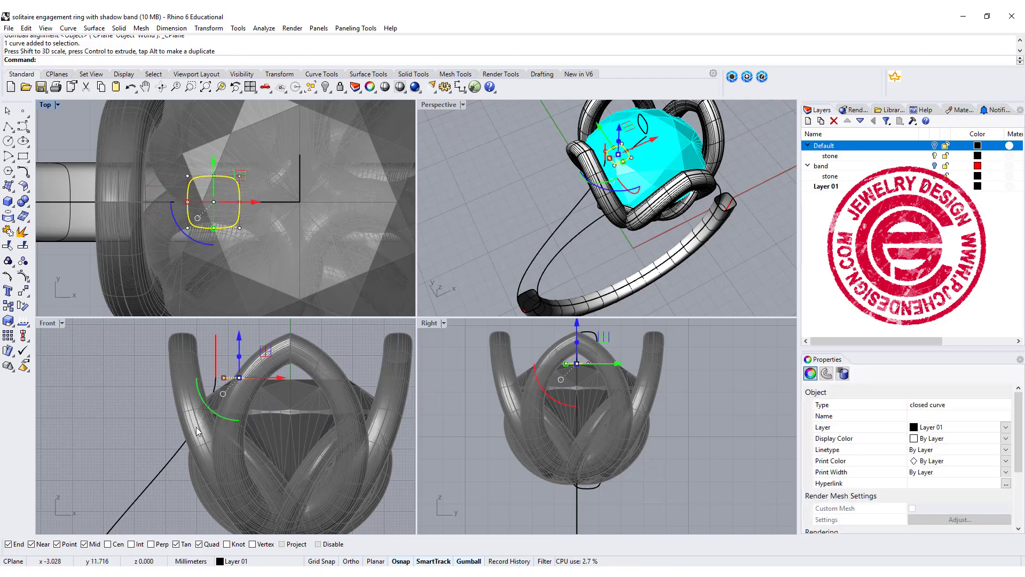
{"action": "left_click_drag", "start_coordinate": [284, 375], "coordinate": [256, 383]}
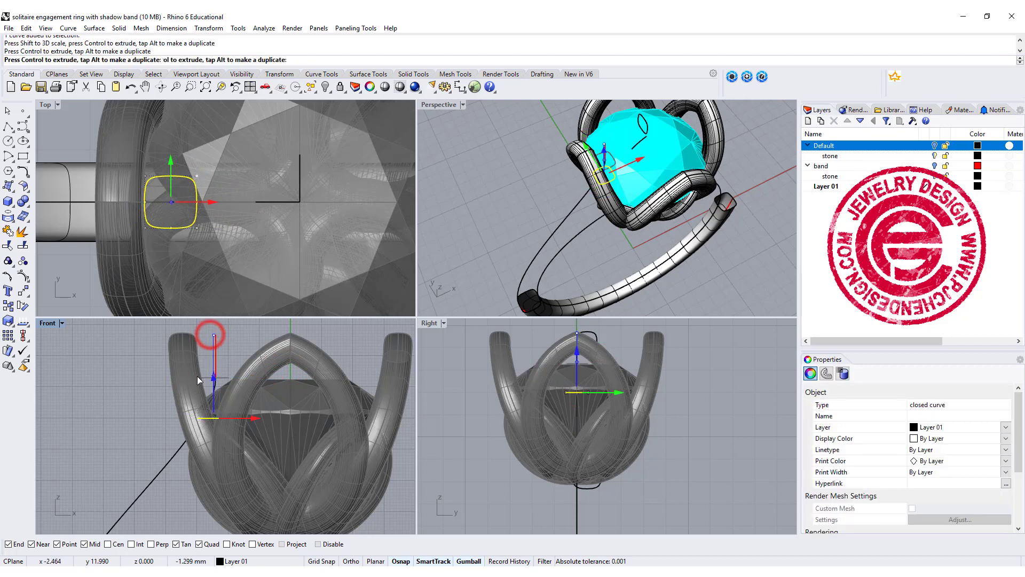
{"action": "left_click_drag", "start_coordinate": [210, 336], "coordinate": [202, 371]}
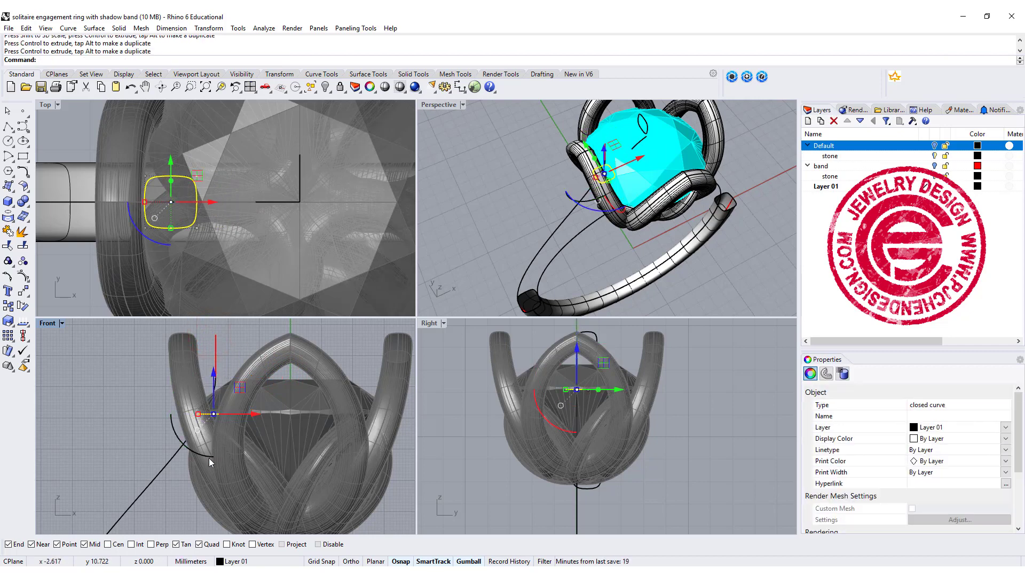
{"action": "left_click_drag", "start_coordinate": [208, 458], "coordinate": [181, 455]}
{"action": "left_click_drag", "start_coordinate": [251, 436], "coordinate": [240, 430]}
{"action": "mouse_move", "coordinate": [223, 372]}
{"action": "left_mouse_down"}
{"action": "mouse_move", "coordinate": [214, 382]}
{"action": "mouse_move", "coordinate": [223, 381]}
{"action": "left_mouse_up"}
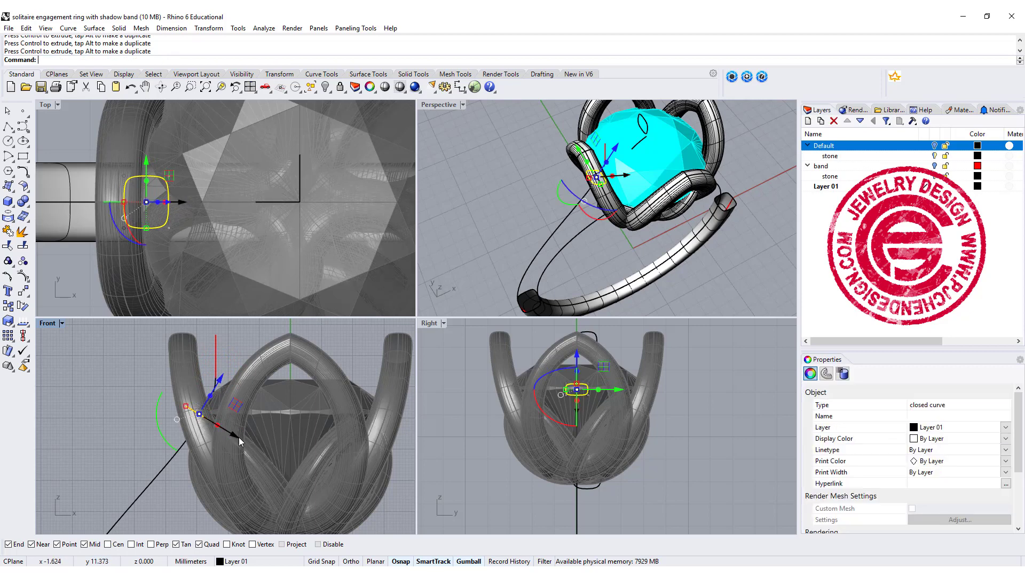
{"action": "left_click_drag", "start_coordinate": [233, 433], "coordinate": [239, 437]}
{"action": "left_click", "coordinate": [116, 428]}
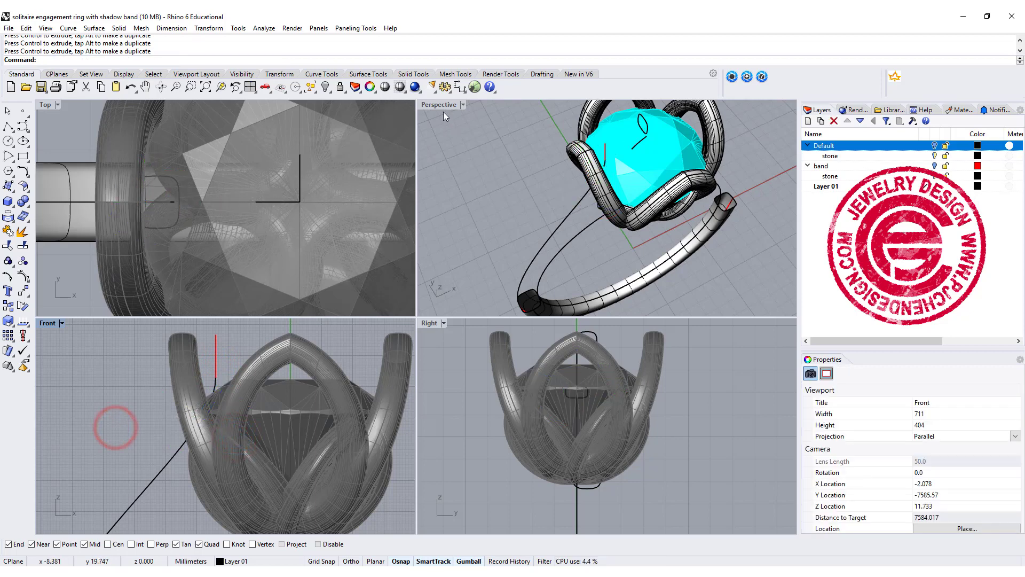
- Start a Sweep 1 Rail on the curved shank line, with the band-end and head profiles as sections
{"action": "left_click", "coordinate": [674, 151]}
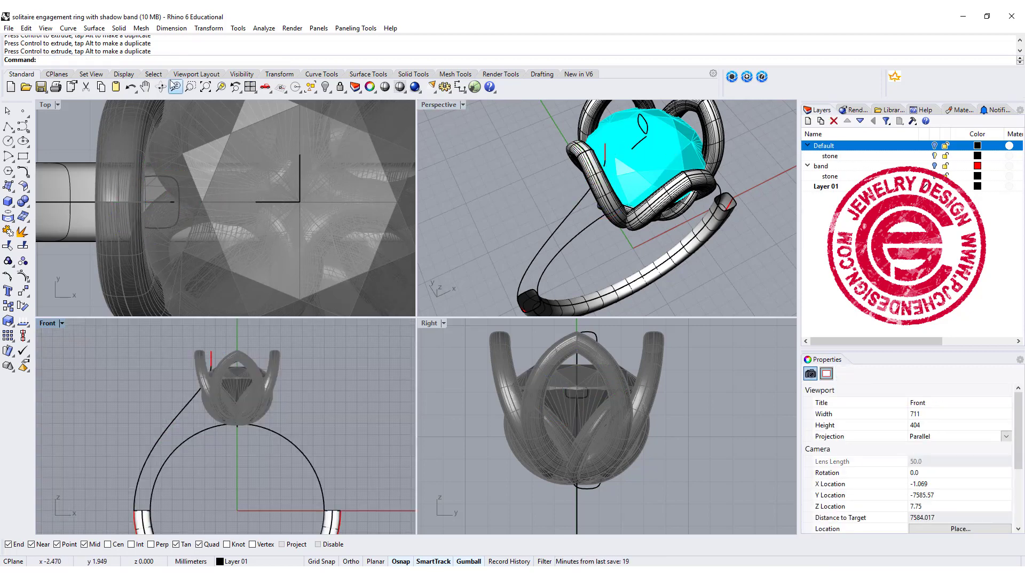
{"action": "left_click", "coordinate": [107, 29]}
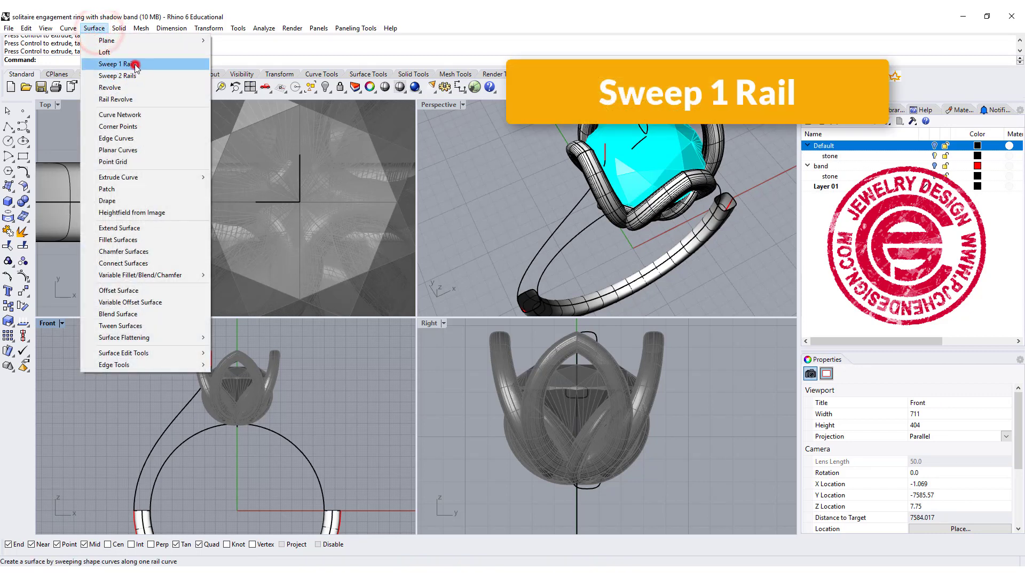
{"action": "left_click", "coordinate": [135, 59]}
{"action": "left_click", "coordinate": [160, 434]}
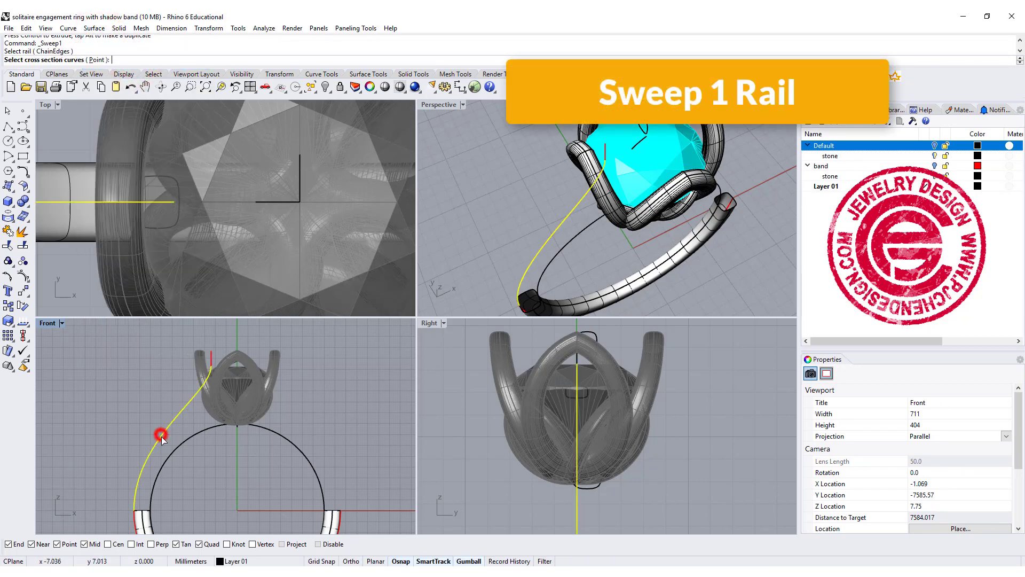
{"action": "left_click", "coordinate": [140, 515]}
{"action": "left_click", "coordinate": [180, 540]}
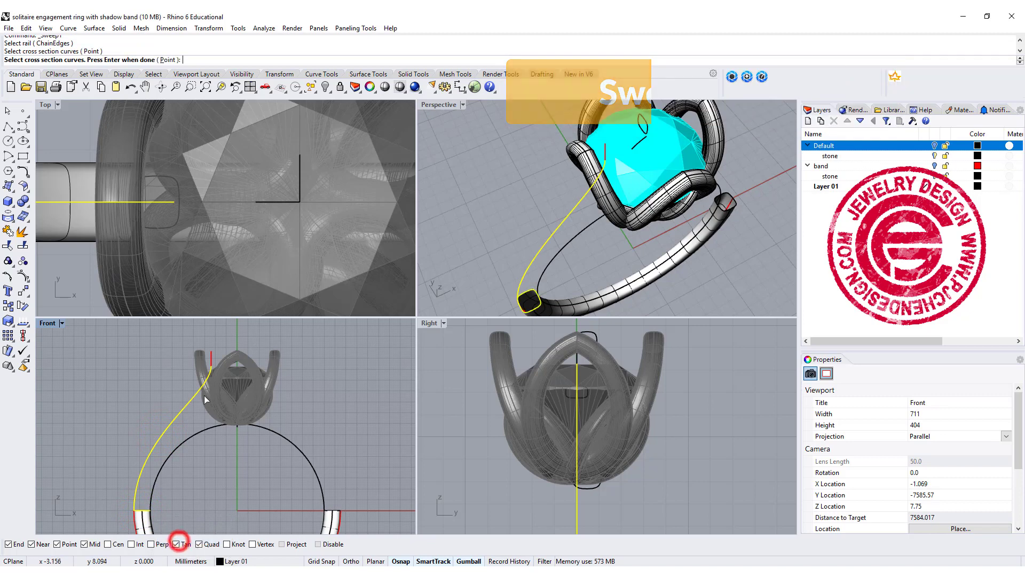
{"action": "left_click_drag", "start_coordinate": [221, 411], "coordinate": [219, 409]}
{"action": "scroll", "coordinate": [215, 383], "scroll_direction": "up", "scroll_amount": 2}
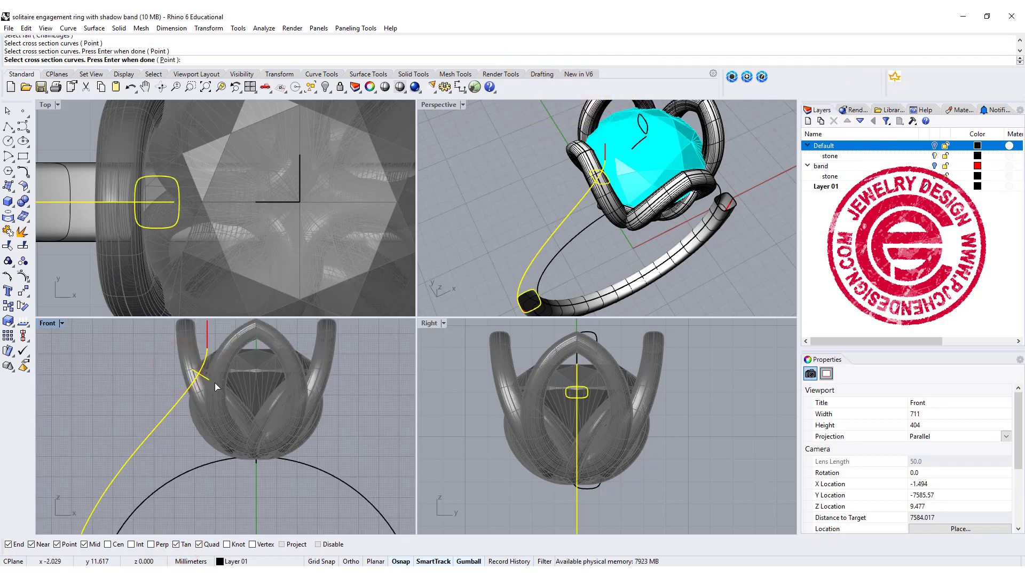
{"action": "key", "text": "Return"}
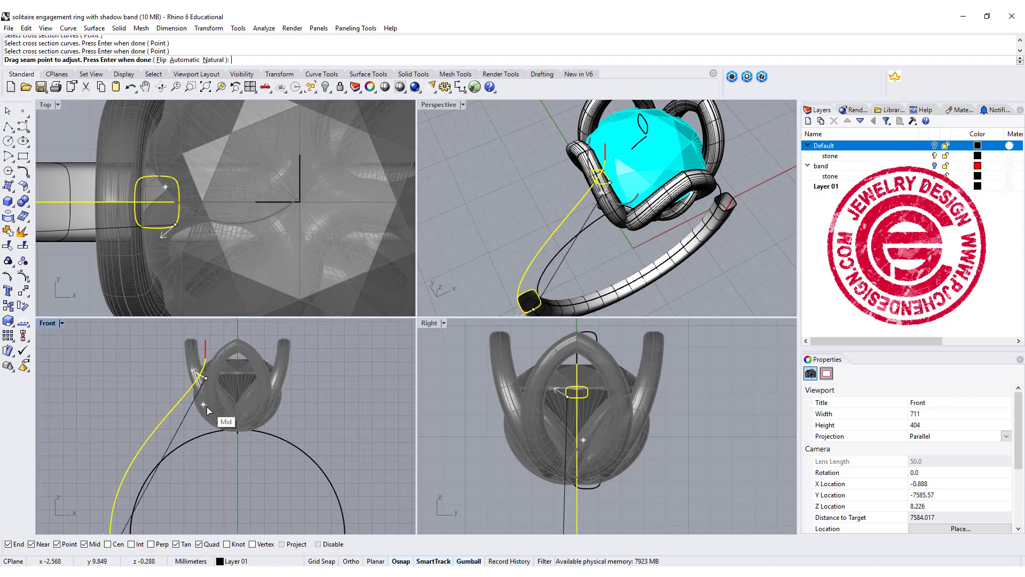
- Align the seam points and build the swept upper-shank tube up to the prong head
{"action": "scroll", "coordinate": [207, 405], "scroll_direction": "down", "scroll_amount": 4}
{"action": "right_click_drag", "start_coordinate": [555, 211], "coordinate": [456, 223]}
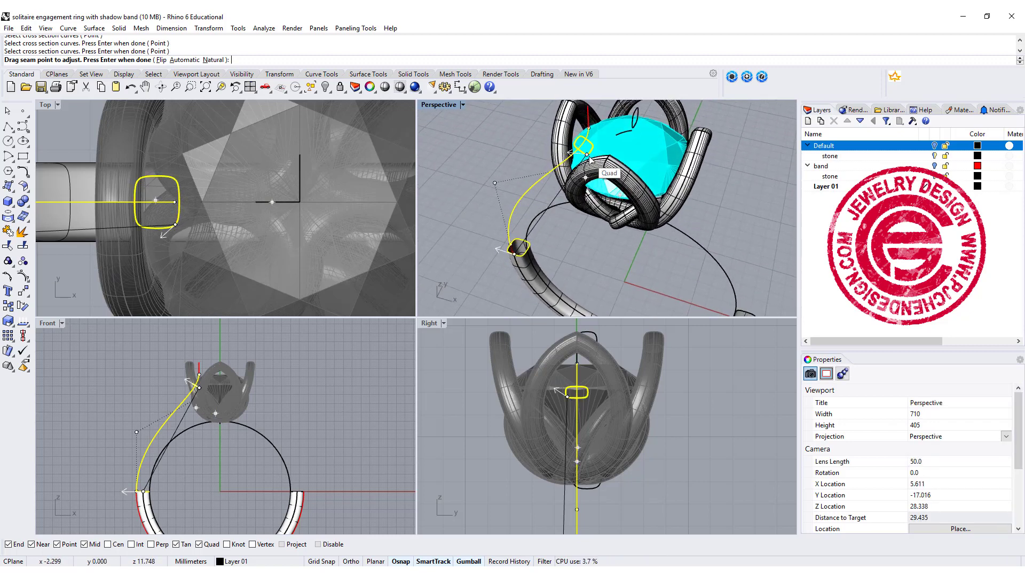
{"action": "left_click", "coordinate": [588, 155]}
{"action": "left_click", "coordinate": [581, 152]}
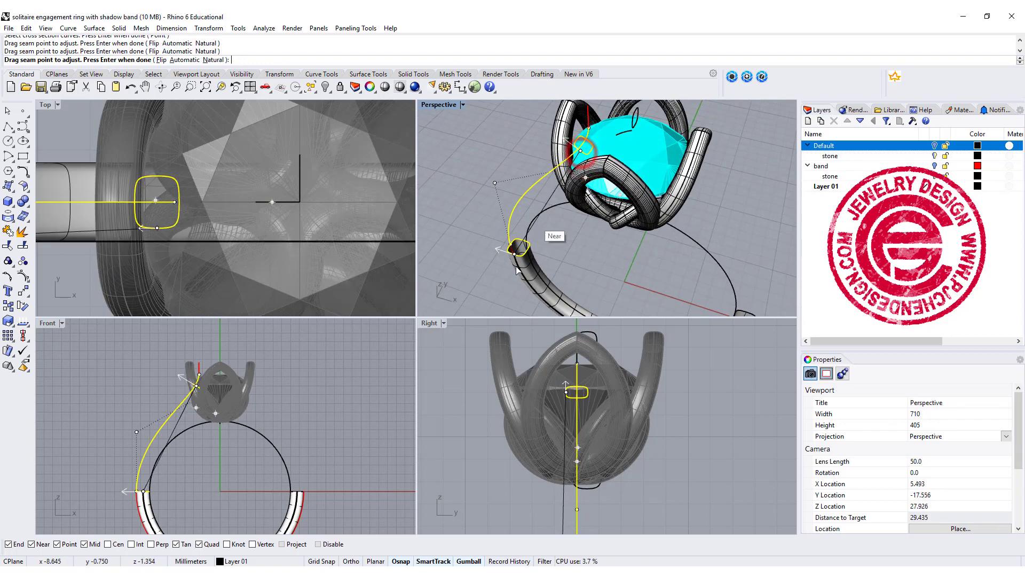
{"action": "double_click", "coordinate": [439, 105]}
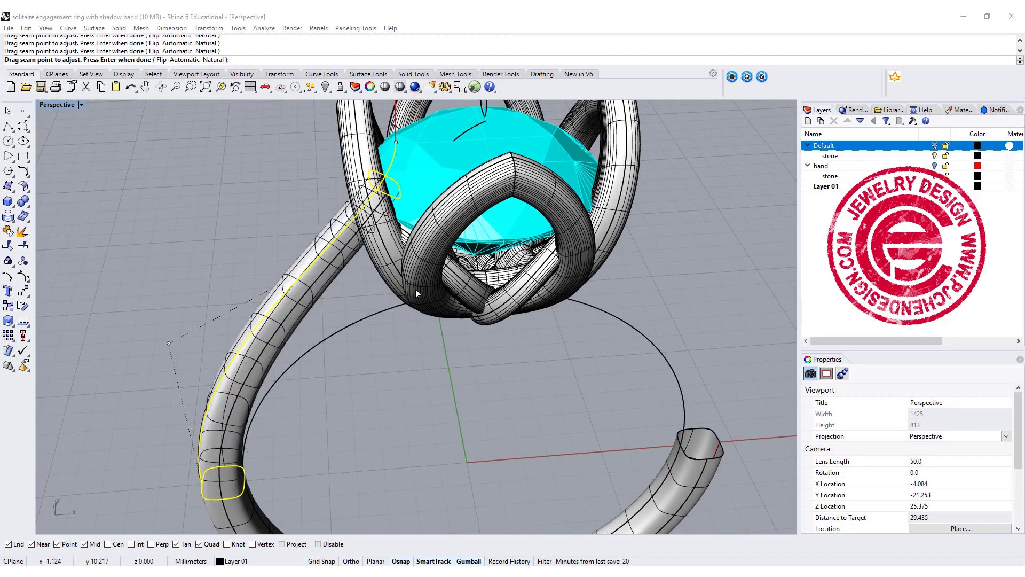
{"action": "right_click_drag", "start_coordinate": [417, 293], "coordinate": [699, 253]}
{"action": "key", "text": "Return"}
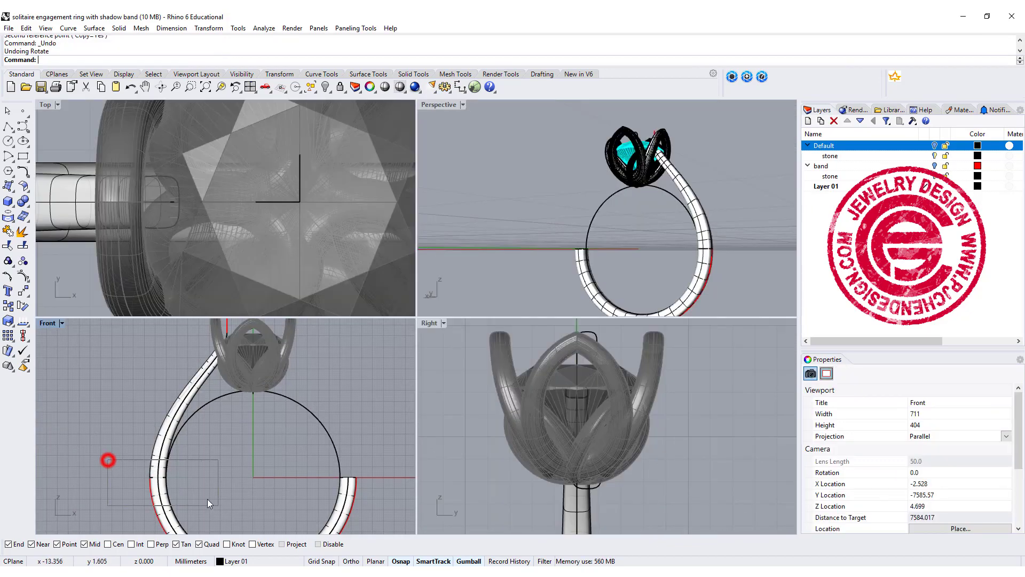
{"action": "left_click_drag", "start_coordinate": [207, 502], "coordinate": [178, 481]}
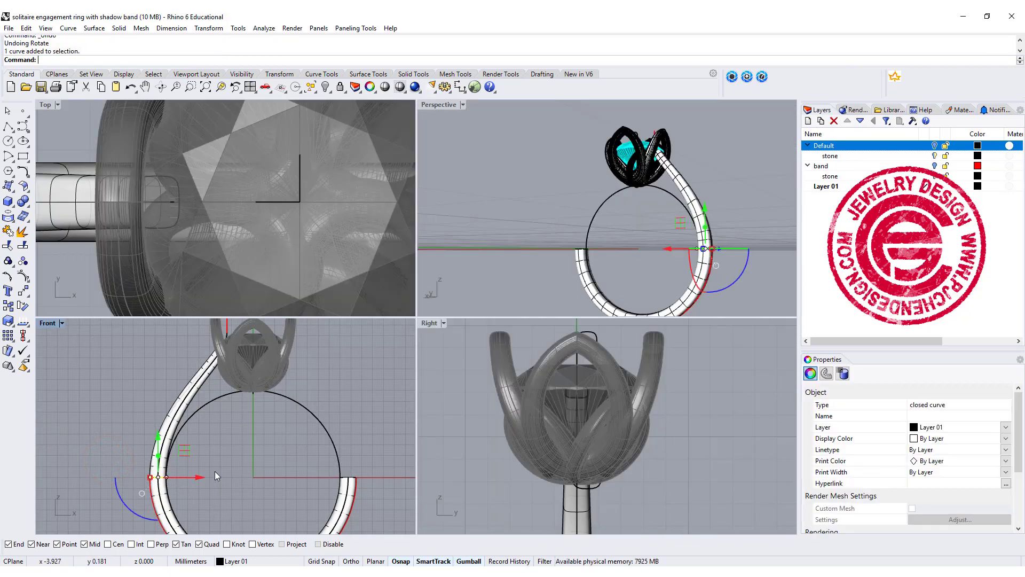
- Copy the band-end profile, rotated 90° about the origin, to sit beneath the prong head
{"action": "right_click_drag", "start_coordinate": [215, 472], "coordinate": [182, 470]}
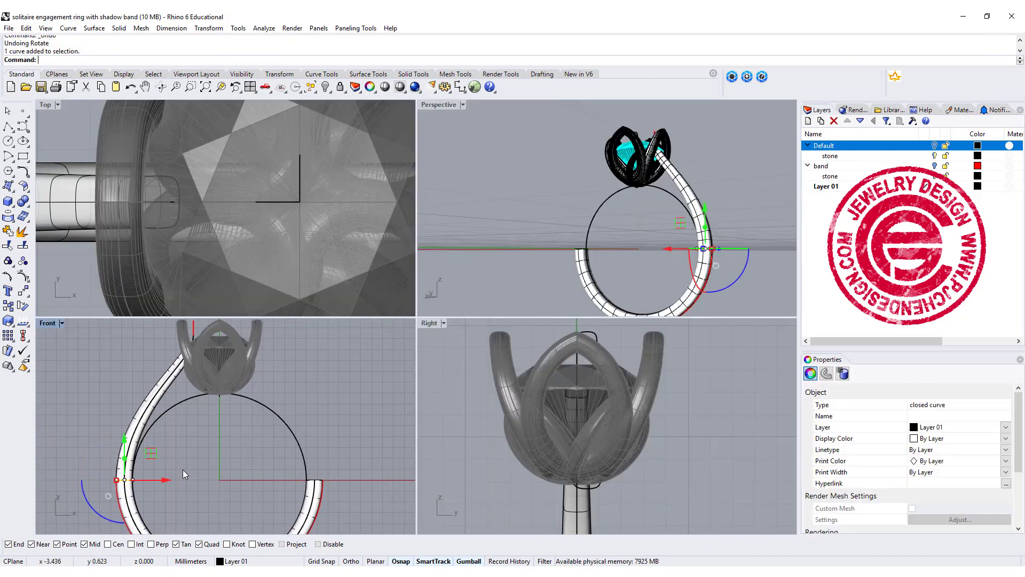
{"action": "left_click", "coordinate": [23, 306]}
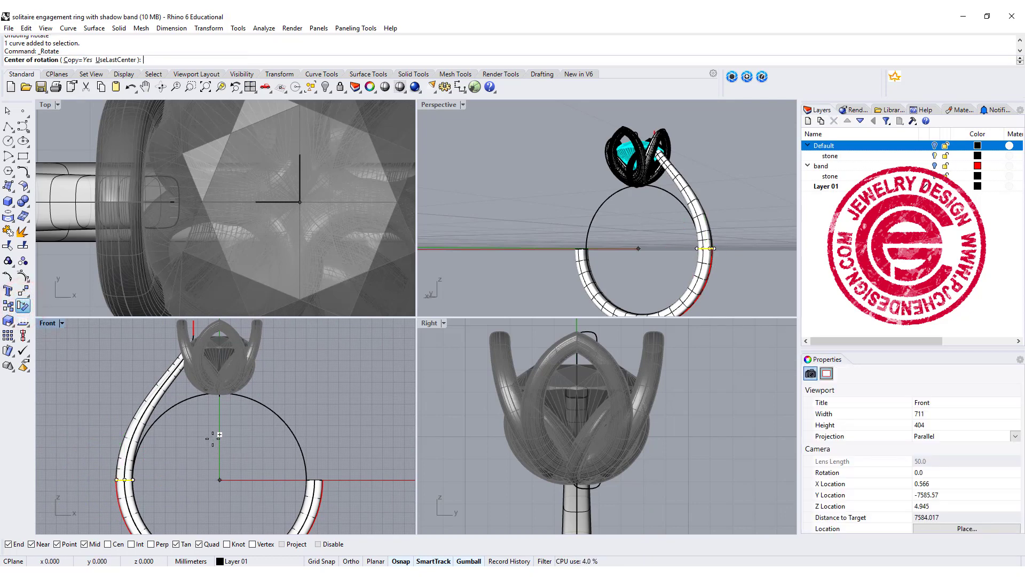
{"action": "type", "text": "0"}
{"action": "key", "text": "Return"}
{"action": "left_click", "coordinate": [69, 483]}
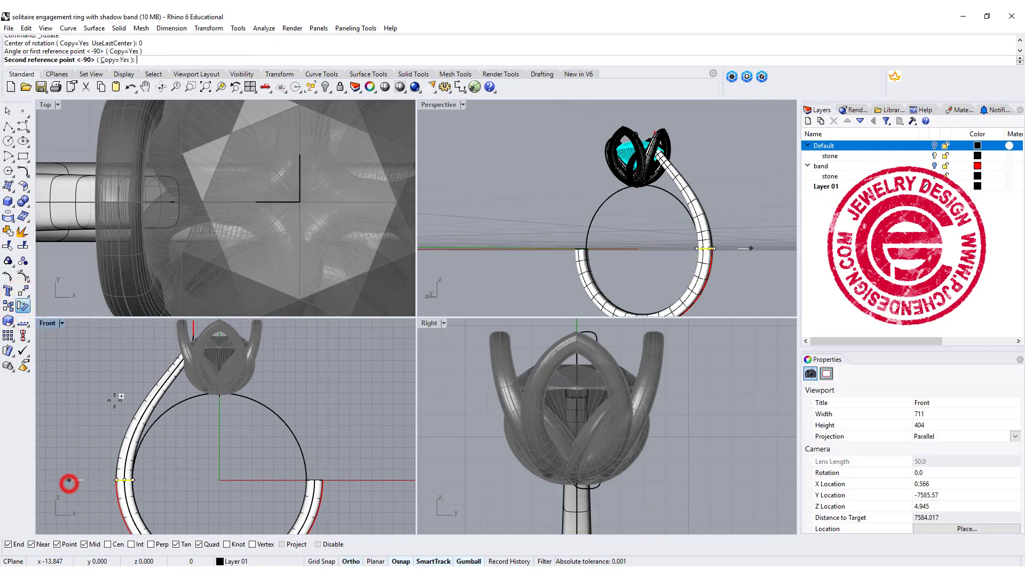
{"action": "right_click_drag", "start_coordinate": [180, 336], "coordinate": [151, 422]}
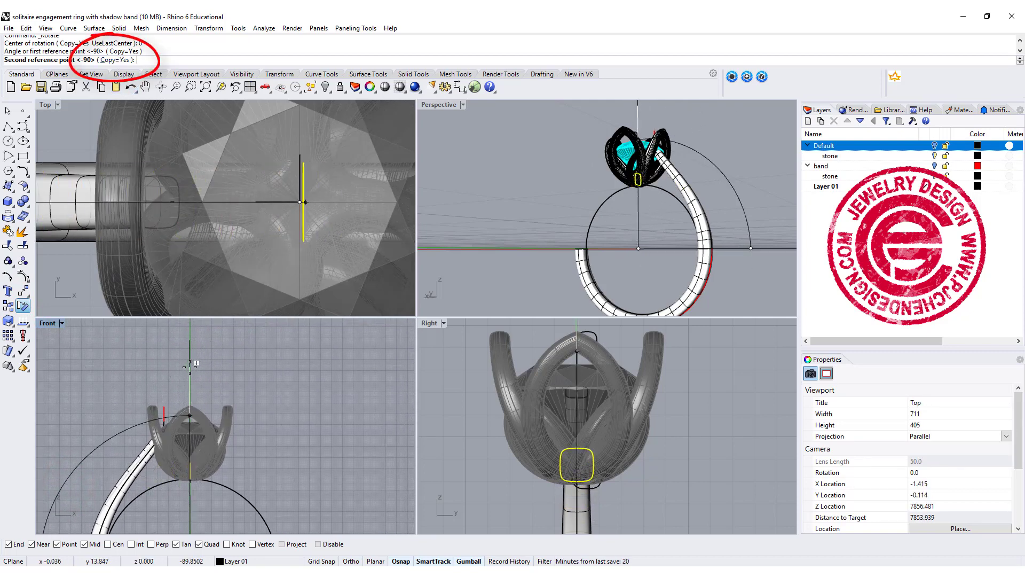
{"action": "left_click", "coordinate": [191, 482]}
{"action": "key", "text": "Return"}
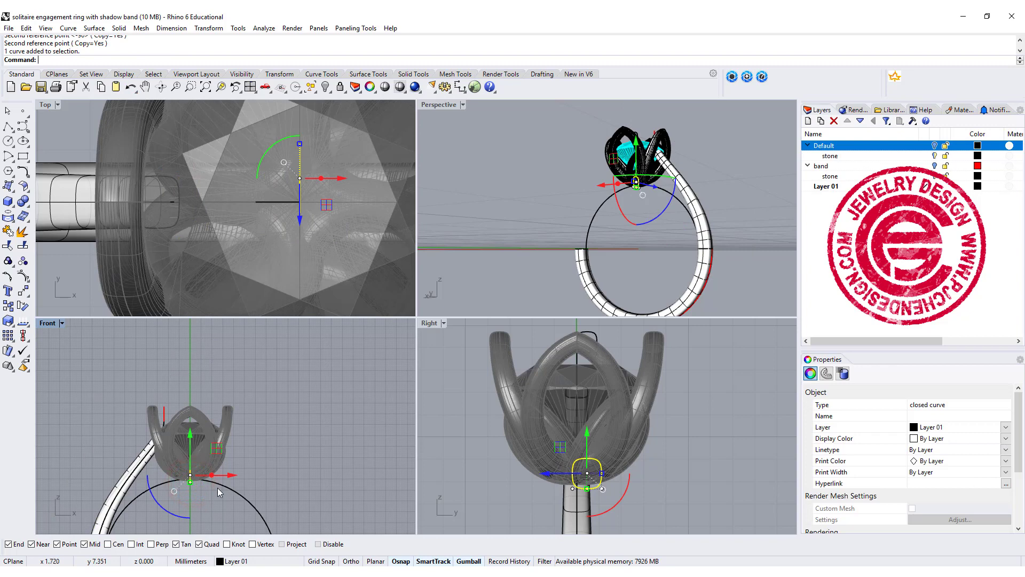
- Flatten the copied profile with Scale 1D from its bottom quad to a new height
{"action": "scroll", "coordinate": [604, 493], "scroll_direction": "up", "scroll_amount": 5}
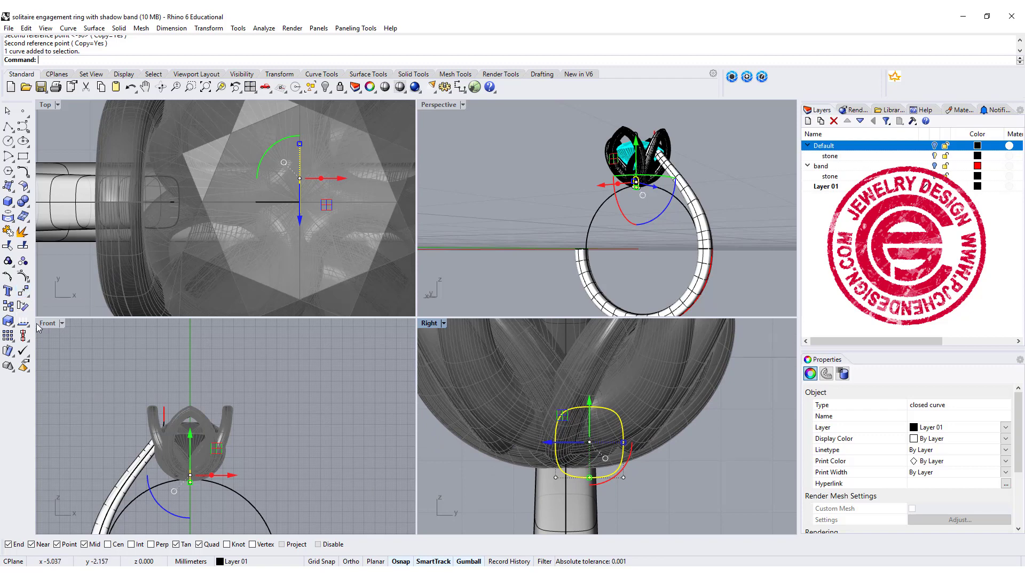
{"action": "left_click", "coordinate": [10, 323]}
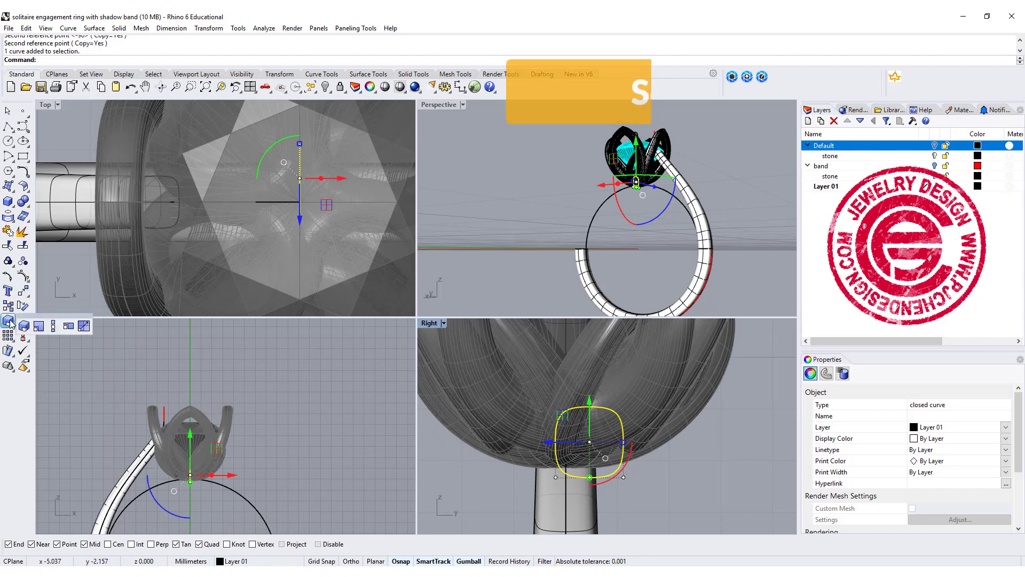
{"action": "left_click", "coordinate": [52, 327]}
{"action": "left_click", "coordinate": [591, 478]}
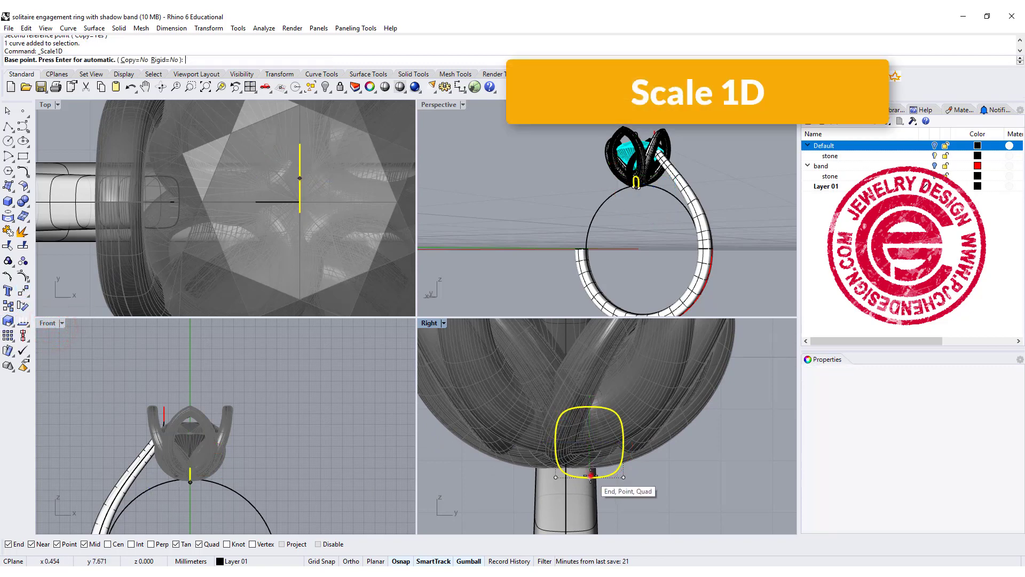
{"action": "left_click", "coordinate": [590, 406]}
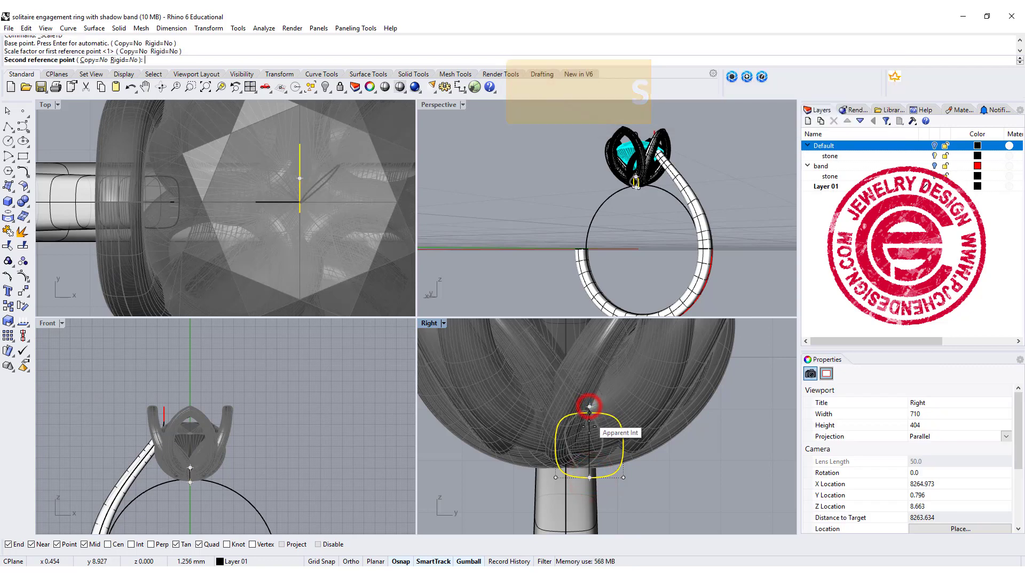
{"action": "left_click", "coordinate": [591, 436]}
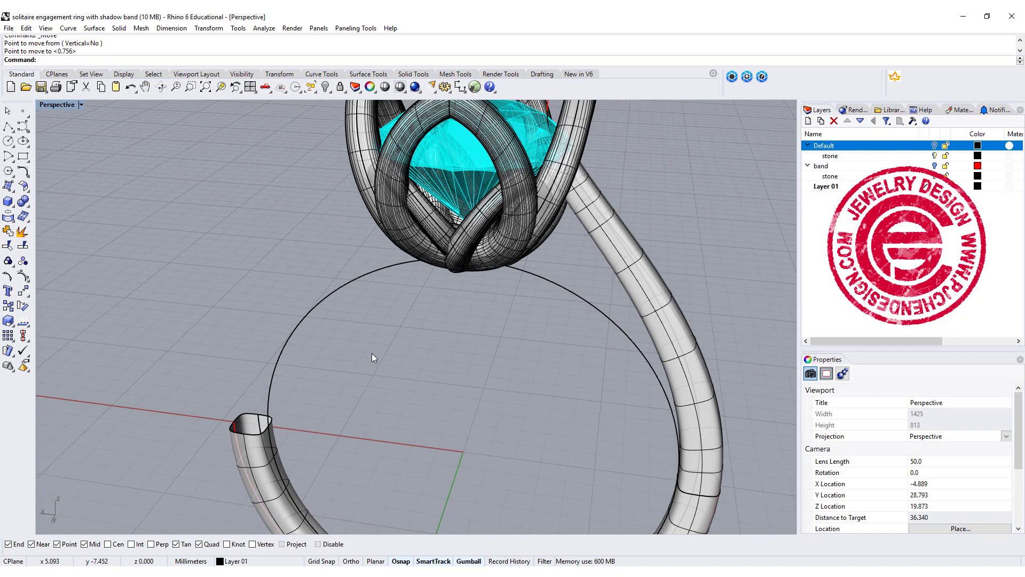
- Start a one-rail sweep along the circle, with the tube-end, under-head and side profiles as sections
{"action": "left_click", "coordinate": [116, 27]}
{"action": "mouse_move", "coordinate": [94, 28]}
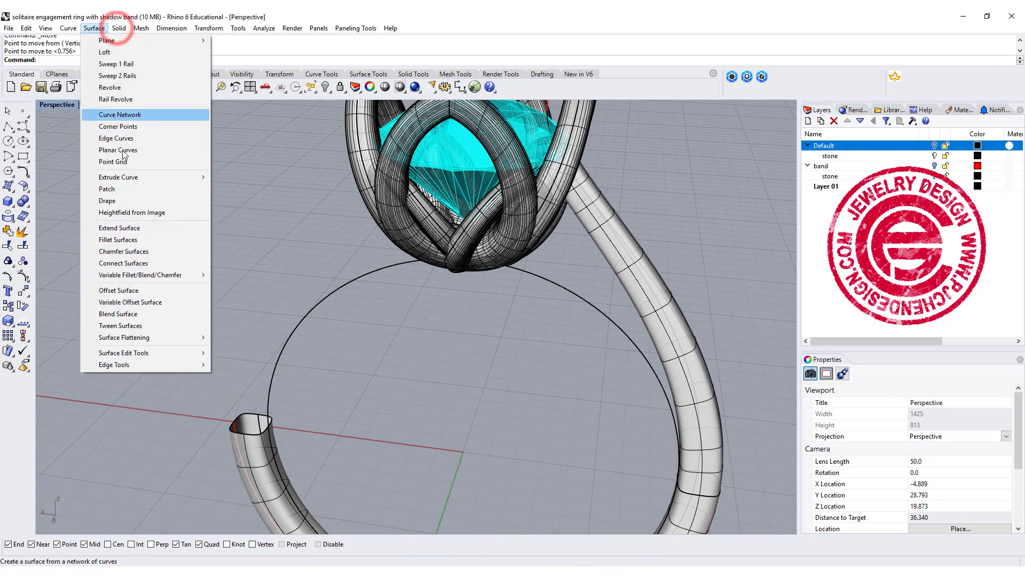
{"action": "left_click", "coordinate": [132, 64]}
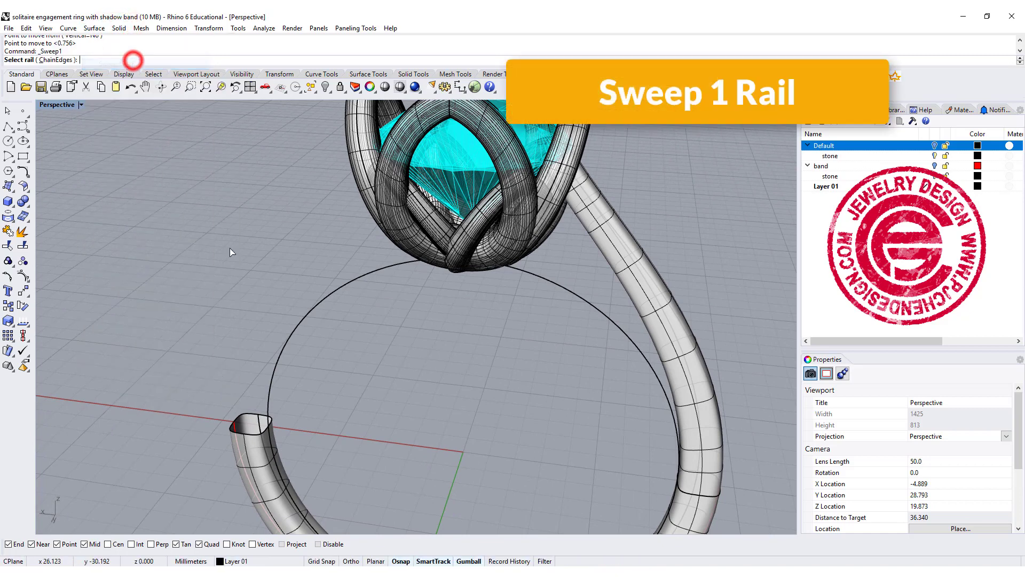
{"action": "left_click", "coordinate": [300, 325]}
{"action": "left_click", "coordinate": [249, 430]}
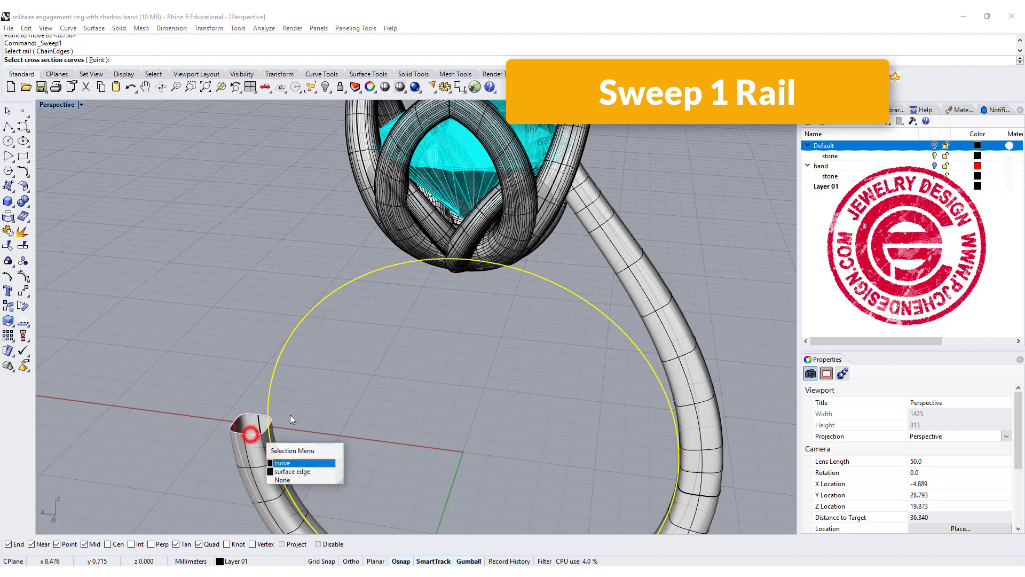
{"action": "left_click", "coordinate": [301, 460]}
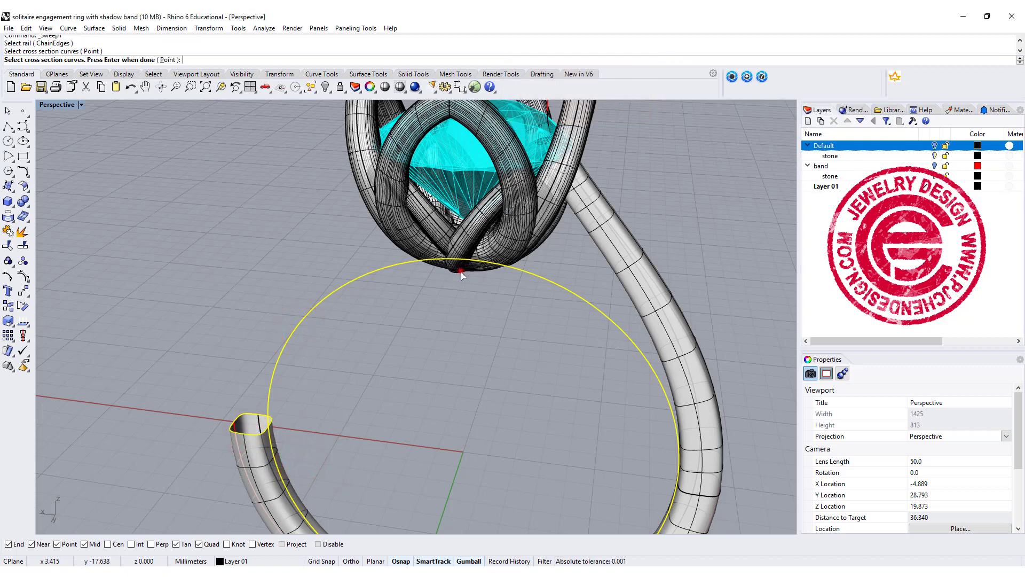
{"action": "left_click_drag", "start_coordinate": [358, 229], "coordinate": [537, 316]}
{"action": "right_click_drag", "start_coordinate": [556, 386], "coordinate": [647, 499]}
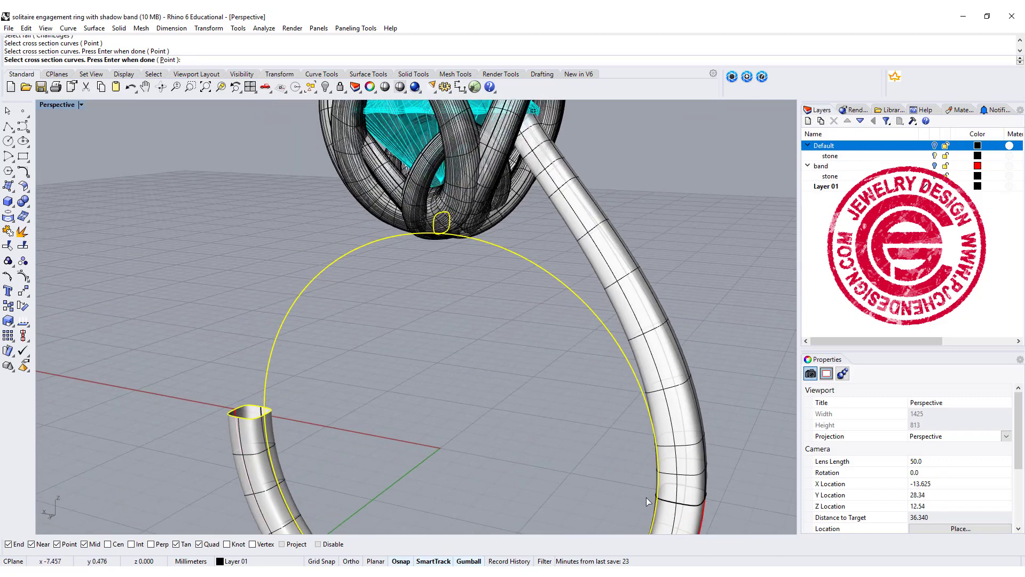
{"action": "left_click", "coordinate": [677, 508]}
{"action": "left_click", "coordinate": [703, 529]}
{"action": "key", "text": "Return"}
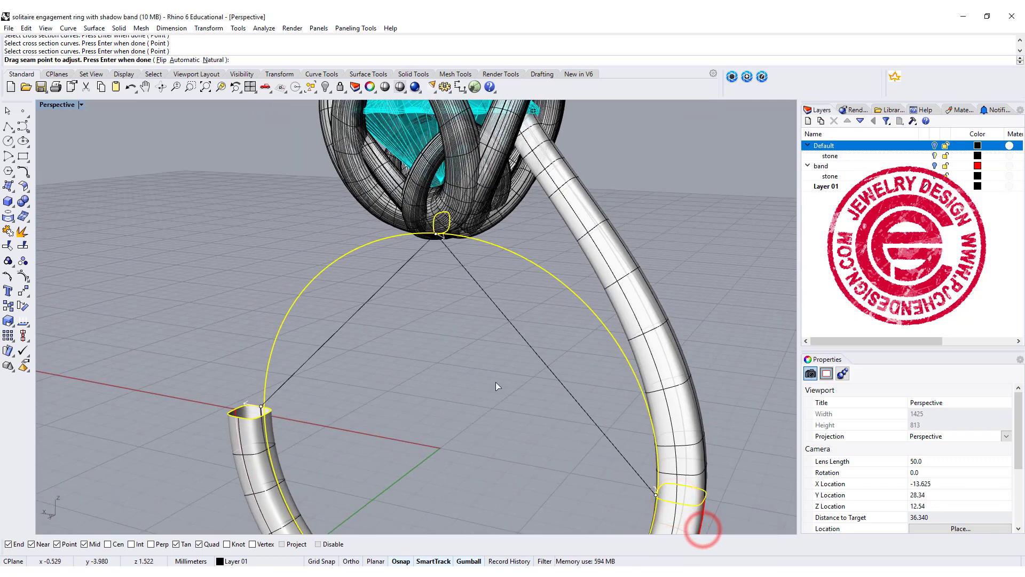
- Align the three seams, turn on Record History and build the sweep
{"action": "right_click_drag", "start_coordinate": [499, 381], "coordinate": [398, 278]}
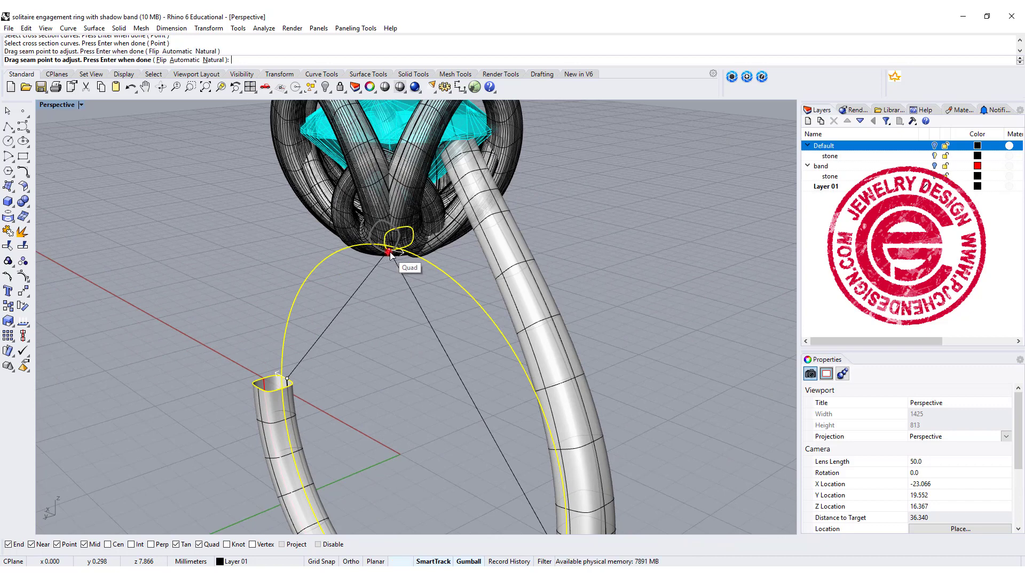
{"action": "left_click", "coordinate": [400, 250]}
{"action": "left_click", "coordinate": [289, 378]}
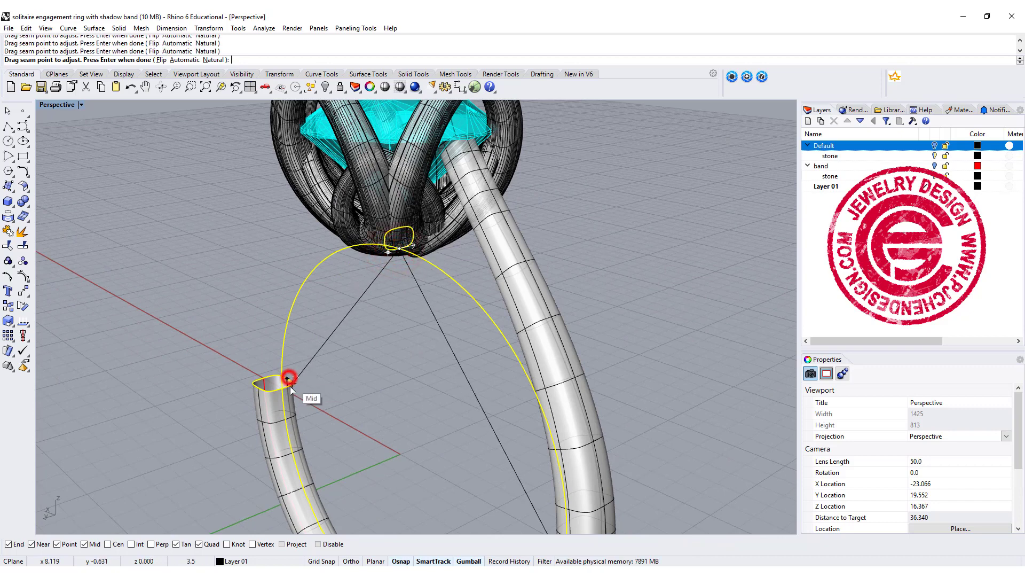
{"action": "right_click_drag", "start_coordinate": [281, 389], "coordinate": [649, 383]}
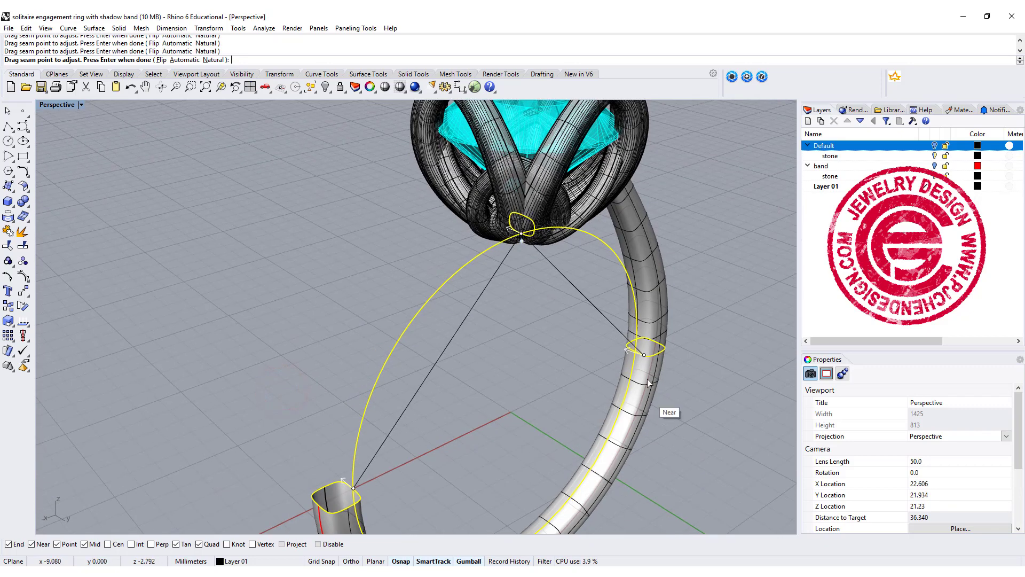
{"action": "left_click_drag", "start_coordinate": [645, 354], "coordinate": [525, 373]}
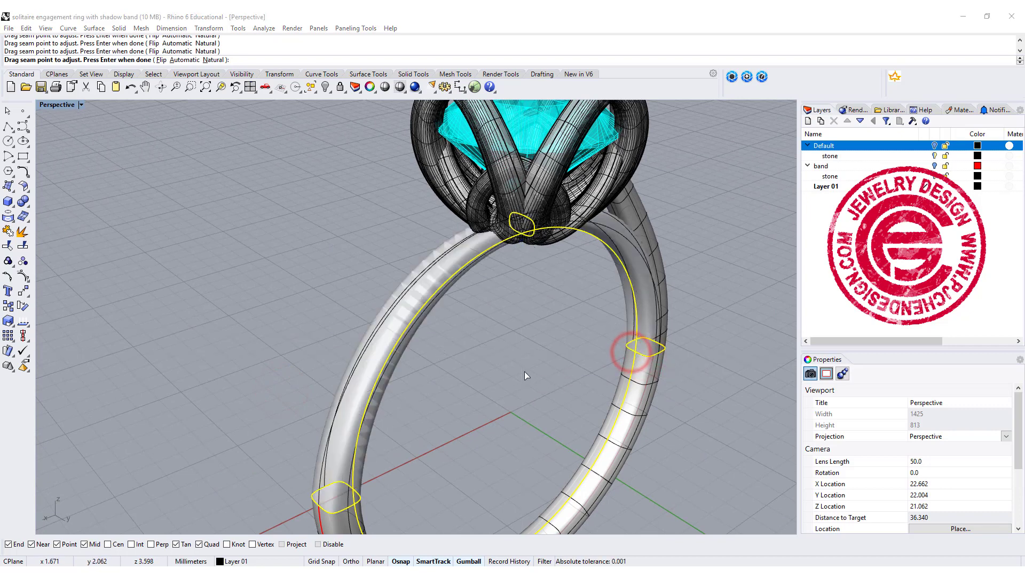
{"action": "left_click", "coordinate": [506, 561]}
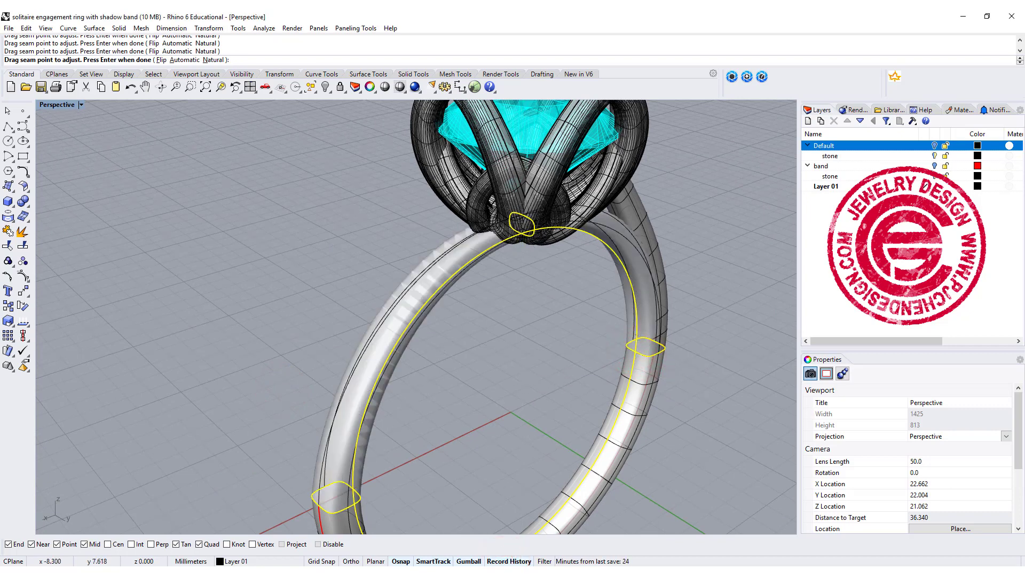
{"action": "key", "text": "Return"}
{"action": "right_click_drag", "start_coordinate": [593, 329], "coordinate": [391, 296]}
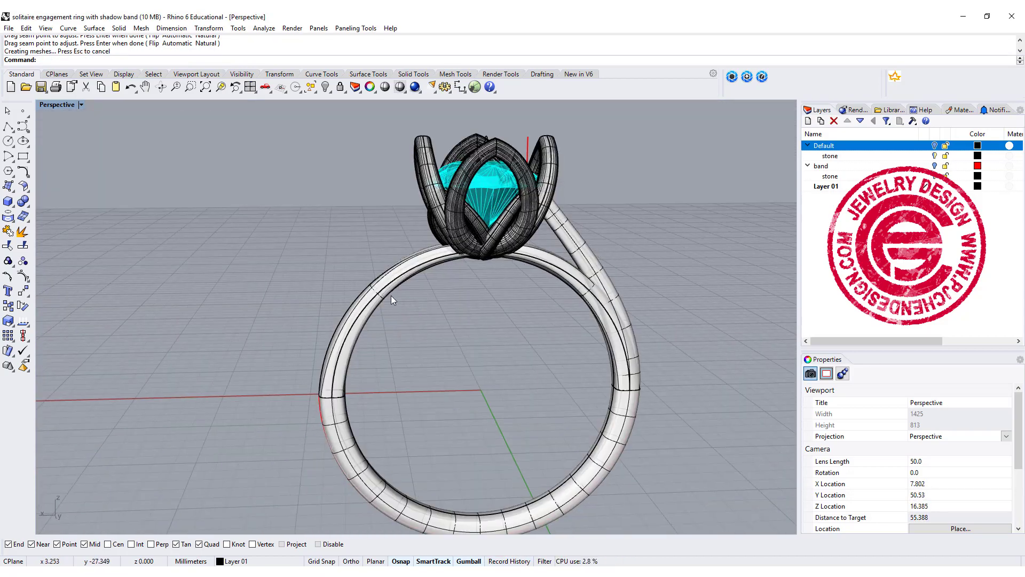
- Select the closed profile curve beneath the stone setting
{"action": "left_click", "coordinate": [369, 303]}
{"action": "left_click", "coordinate": [345, 430], "text": "shift"}
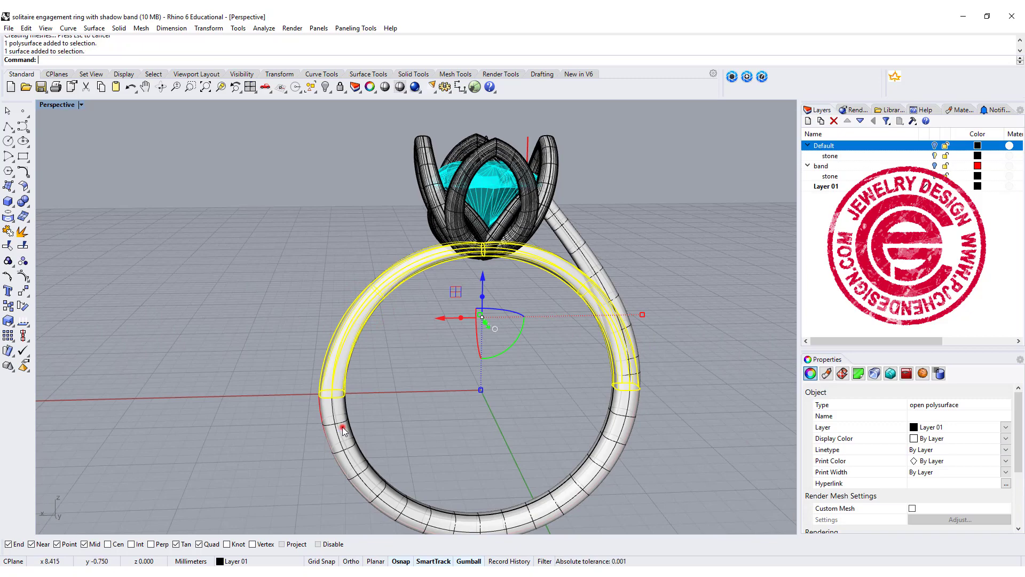
{"action": "left_click", "coordinate": [435, 324]}
{"action": "scroll", "coordinate": [466, 250], "scroll_direction": "up", "scroll_amount": 3}
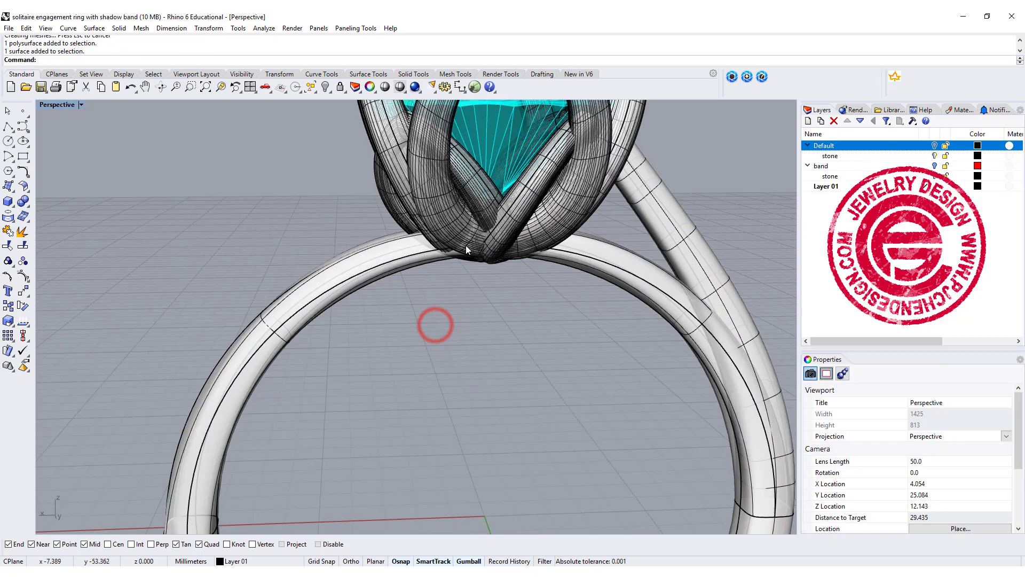
{"action": "left_click_drag", "start_coordinate": [468, 242], "coordinate": [504, 268]}
{"action": "scroll", "coordinate": [529, 270], "scroll_direction": "up", "scroll_amount": 3}
{"action": "right_click_drag", "start_coordinate": [528, 269], "coordinate": [447, 251]}
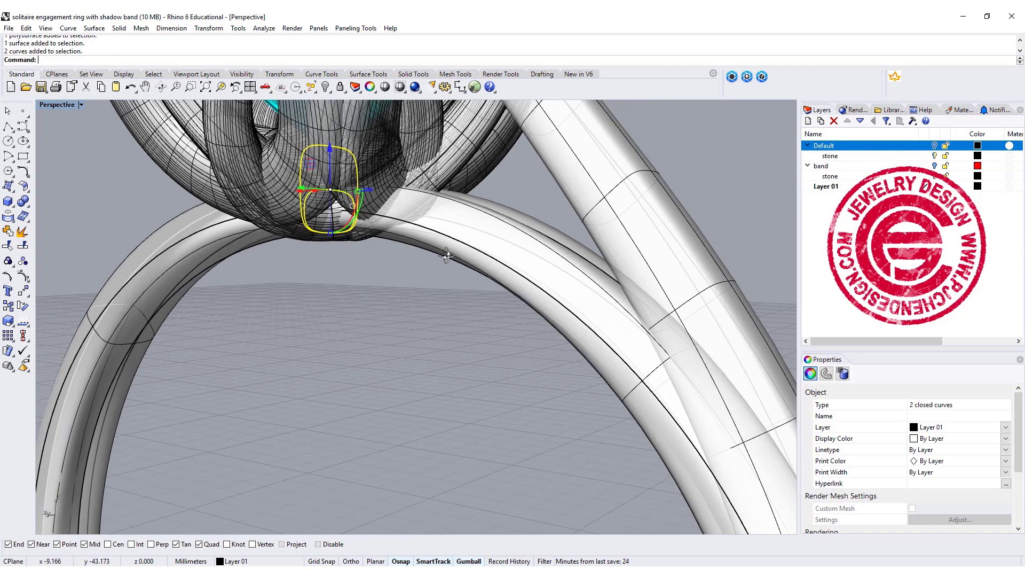
{"action": "left_click", "coordinate": [358, 208]}
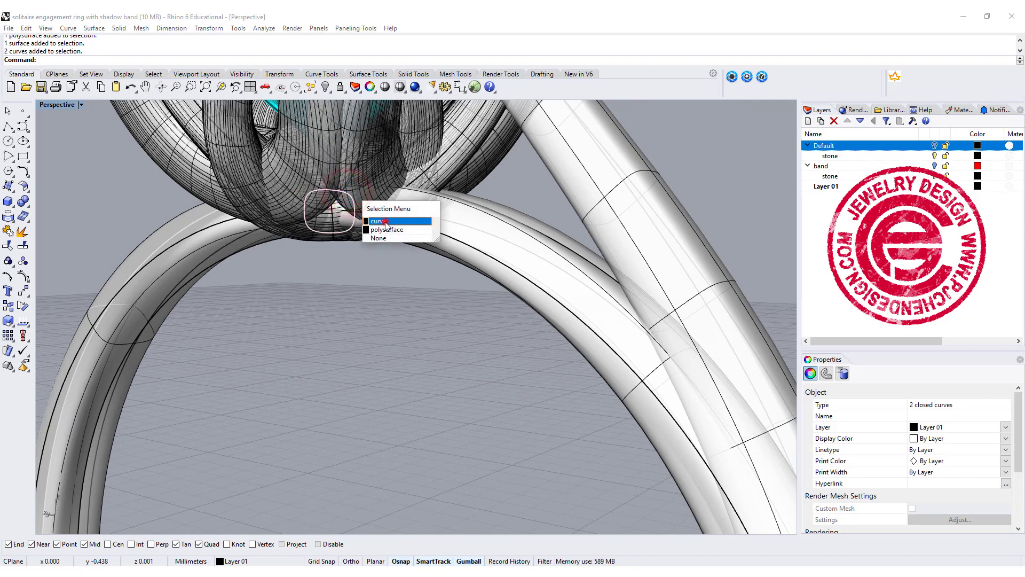
{"action": "left_click", "coordinate": [385, 222]}
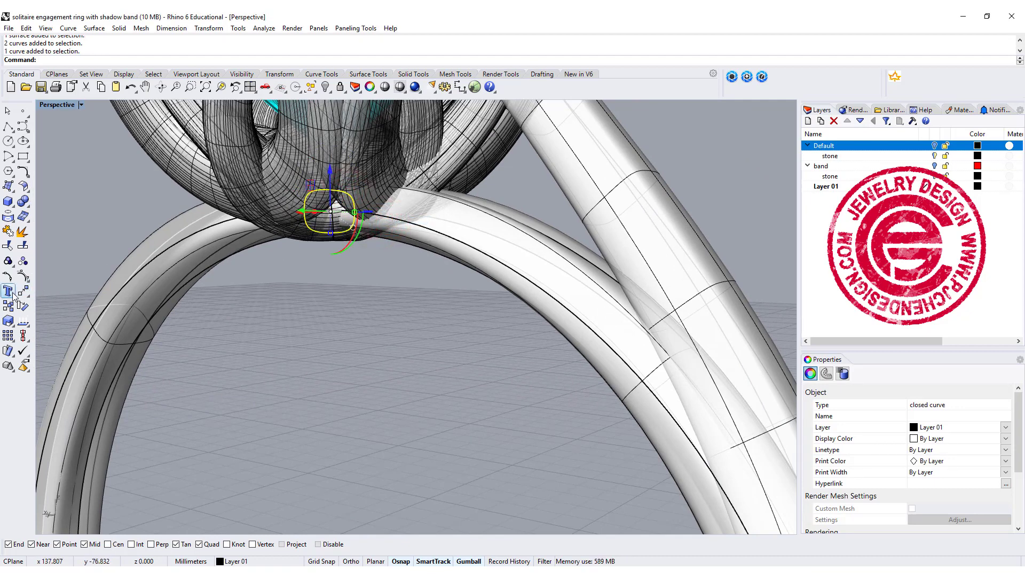
- Stretch that profile with Scale 1D so the history-linked band updates to match
{"action": "left_click", "coordinate": [8, 322]}
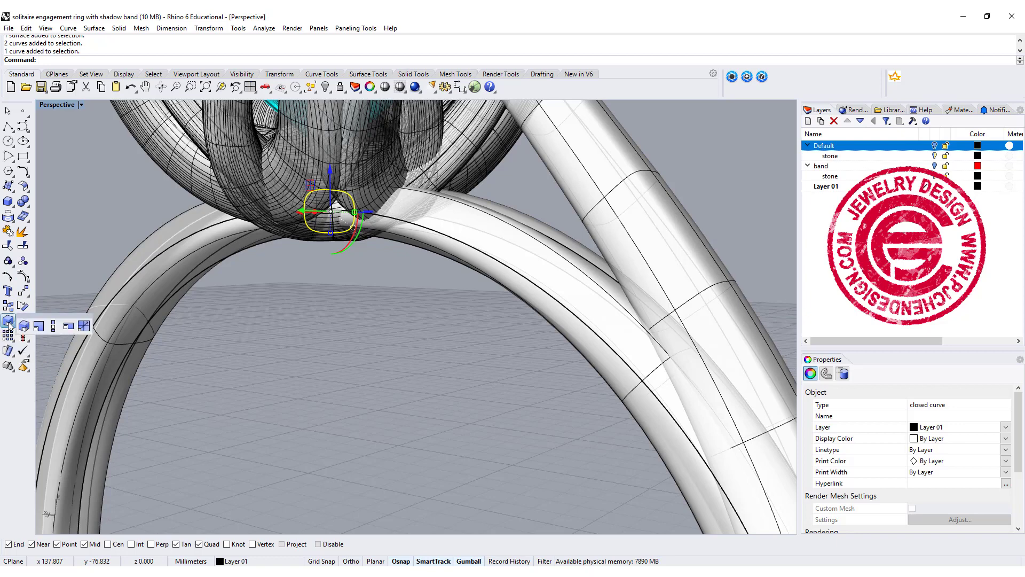
{"action": "left_click", "coordinate": [52, 326]}
{"action": "left_click", "coordinate": [331, 233]}
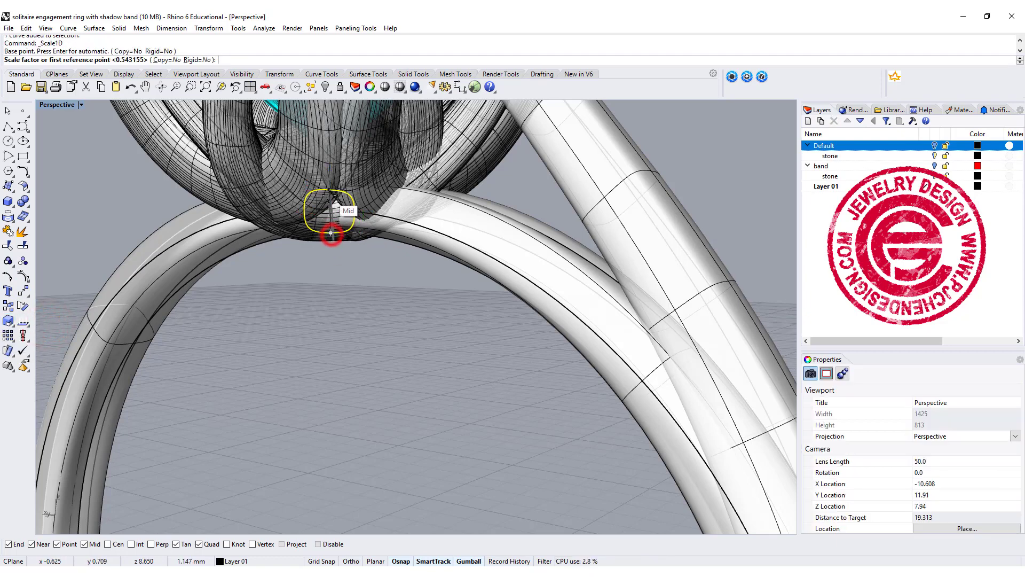
{"action": "left_click", "coordinate": [331, 233]}
{"action": "left_click", "coordinate": [330, 189]}
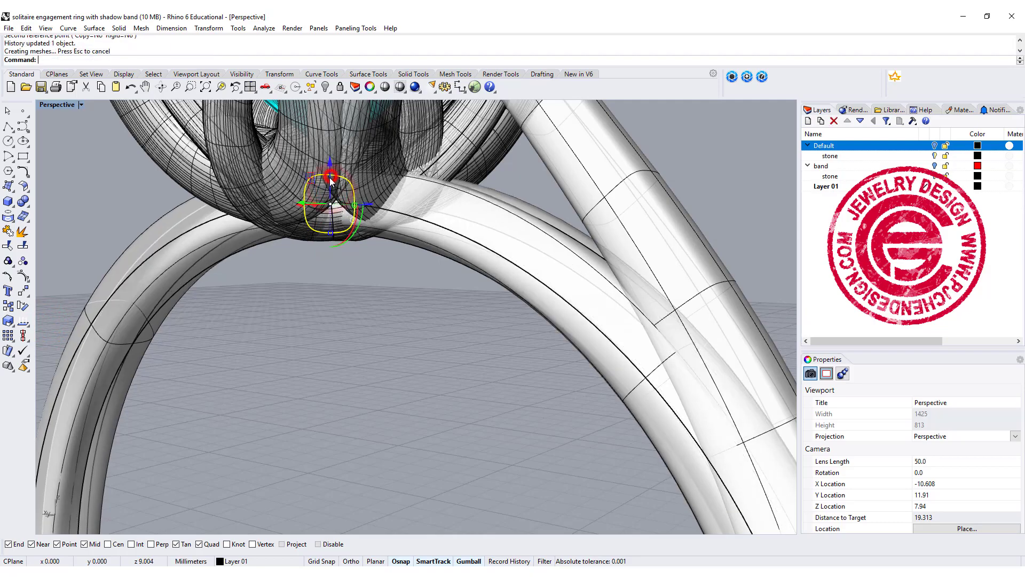
{"action": "right_click_drag", "start_coordinate": [431, 362], "coordinate": [586, 354]}
{"action": "left_click", "coordinate": [585, 294]}
{"action": "right_click_drag", "start_coordinate": [585, 294], "coordinate": [297, 442]}
- Join the two band pieces into one closed solid and Cap the upper shank into a solid
{"action": "left_click", "coordinate": [297, 444], "text": "shift"}
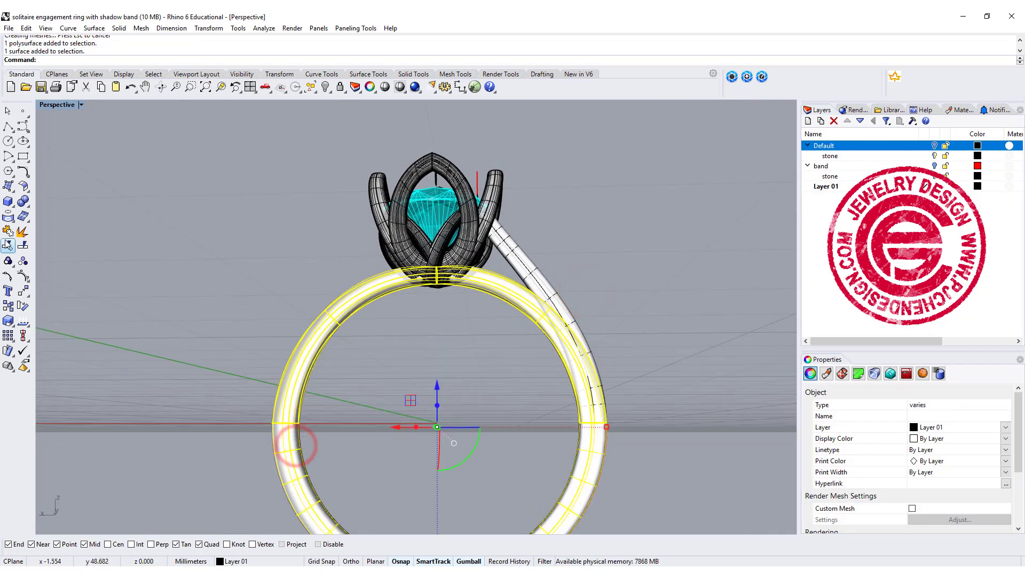
{"action": "left_click", "coordinate": [23, 231]}
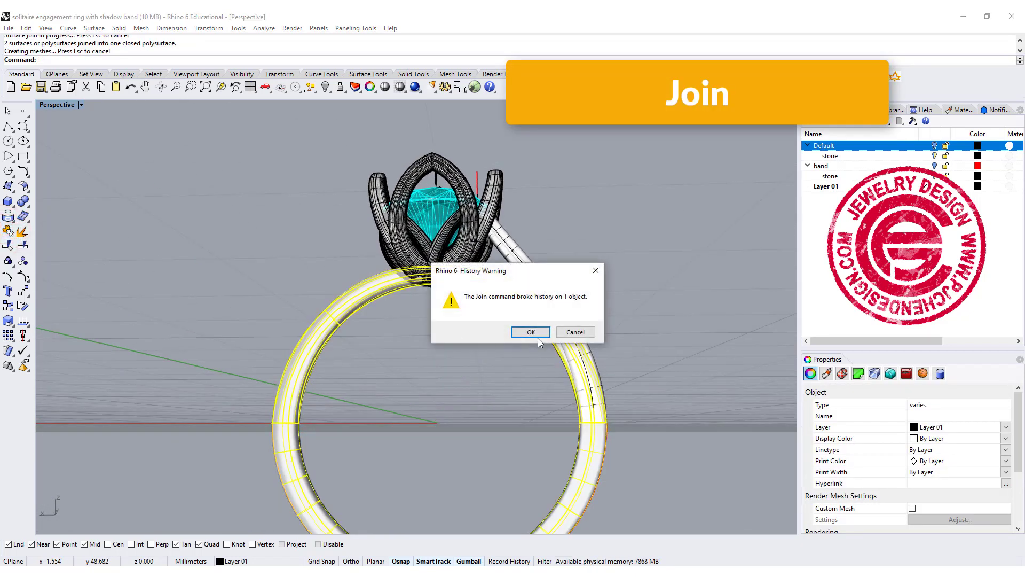
{"action": "left_click", "coordinate": [536, 332]}
{"action": "left_click", "coordinate": [533, 248]}
{"action": "type", "text": "C"}
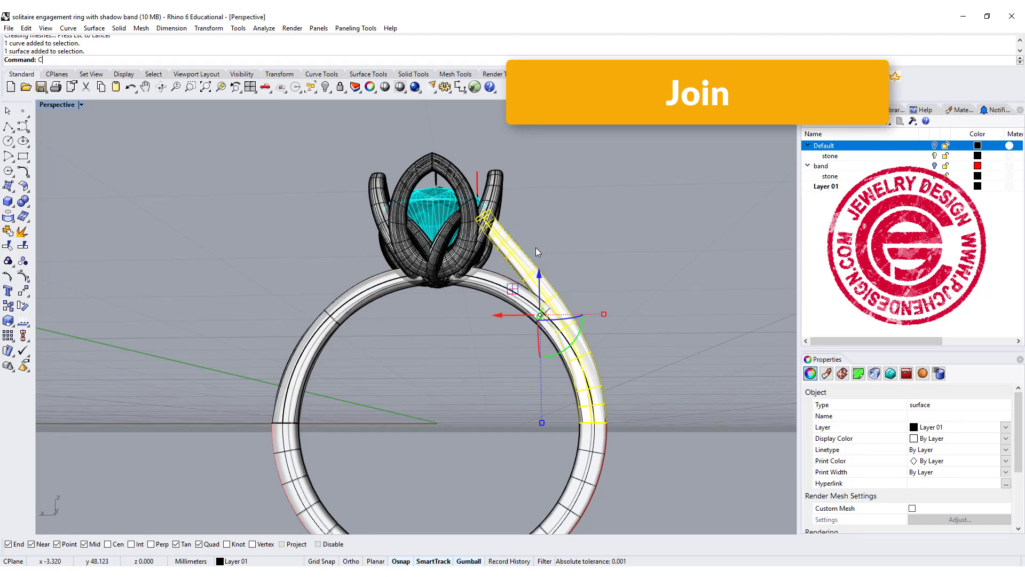
{"action": "type", "text": "ap"}
{"action": "key", "text": "Return"}
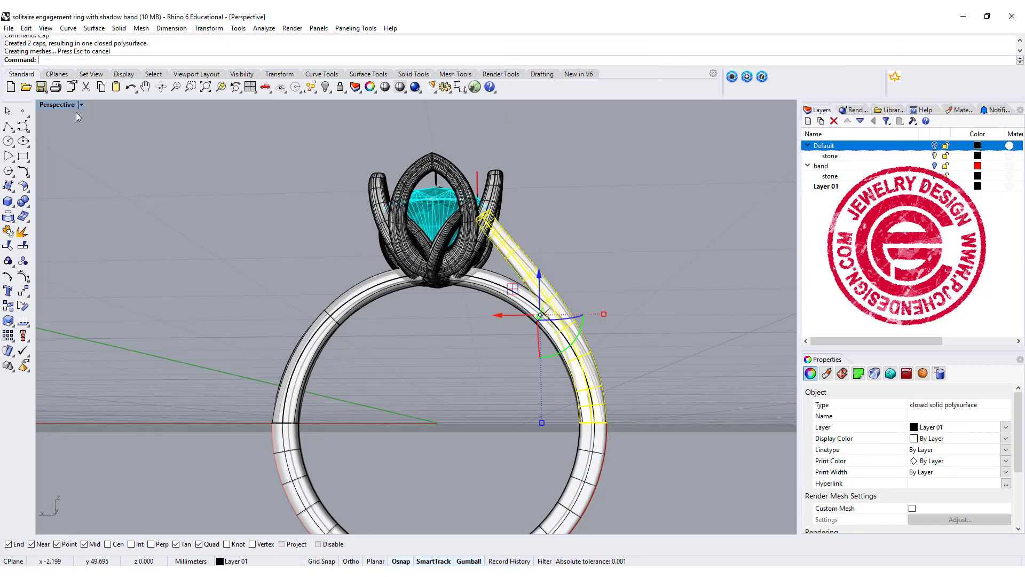
- Mirror the capped upper shank to the ring's other side in the Front view
{"action": "double_click", "coordinate": [68, 106]}
{"action": "scroll", "coordinate": [197, 458], "scroll_direction": "down", "scroll_amount": 5}
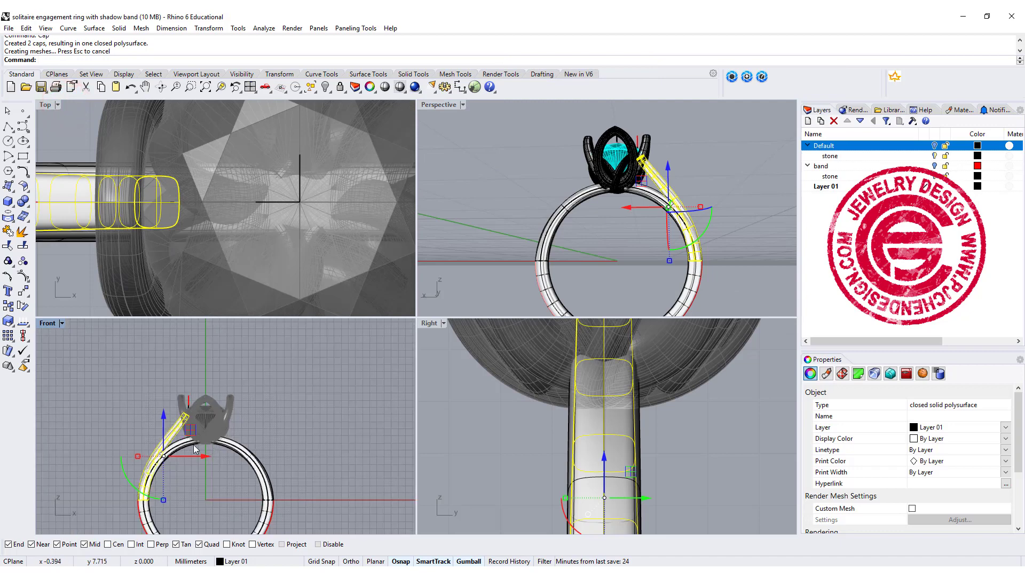
{"action": "scroll", "coordinate": [100, 399], "scroll_direction": "up", "scroll_amount": 2}
{"action": "left_click", "coordinate": [173, 389]}
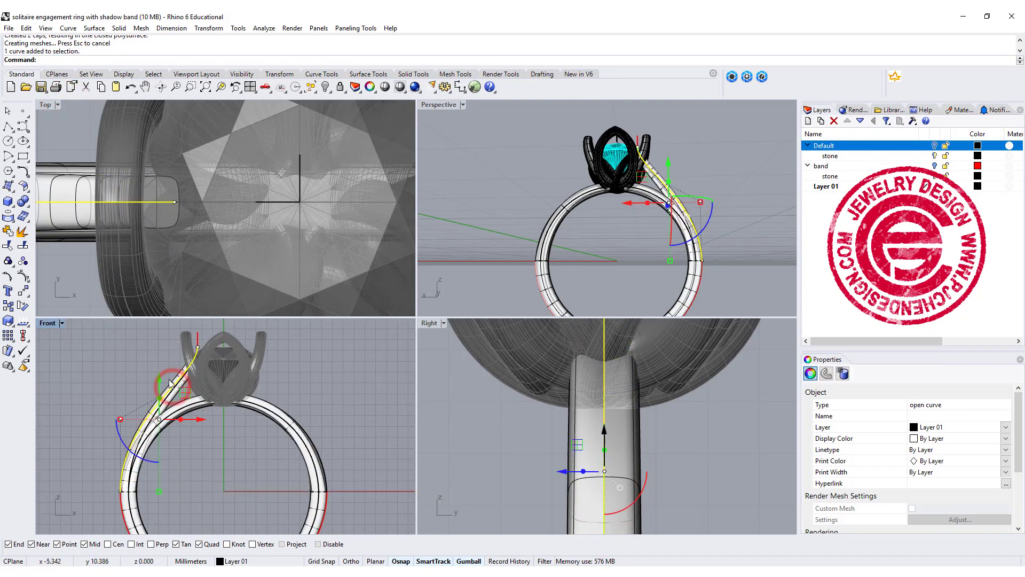
{"action": "left_click", "coordinate": [176, 379]}
{"action": "left_click", "coordinate": [23, 291]}
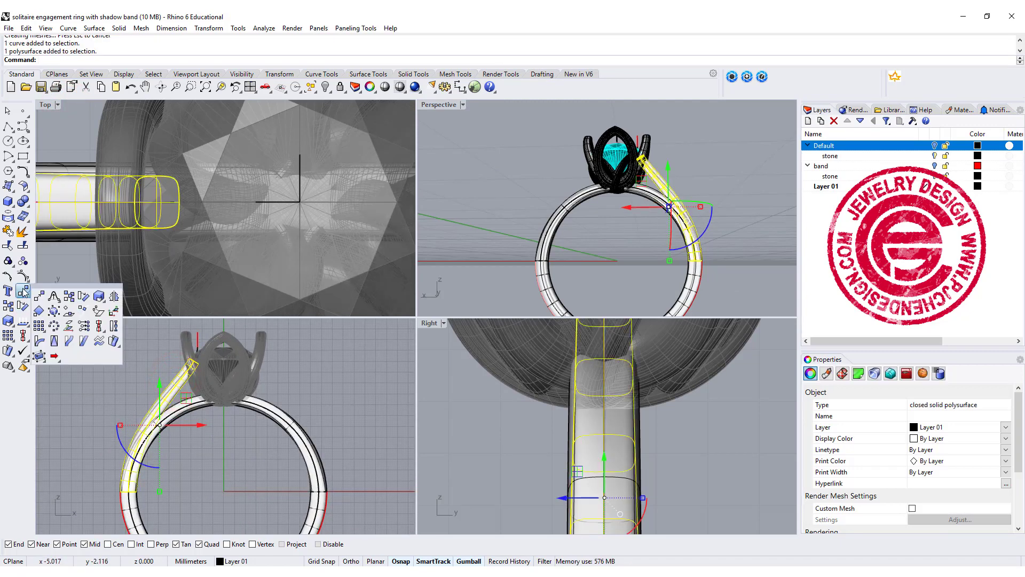
{"action": "left_click", "coordinate": [114, 297]}
{"action": "double_click", "coordinate": [426, 105]}
{"action": "right_click_drag", "start_coordinate": [427, 249], "coordinate": [304, 314]}
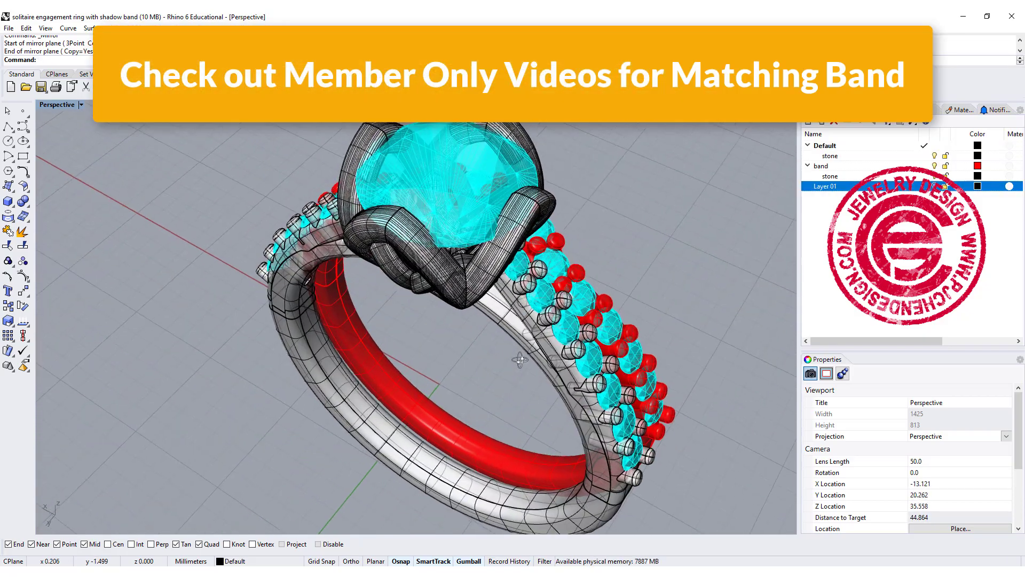
{"action": "scroll", "coordinate": [520, 360], "scroll_direction": "down", "scroll_amount": 4}
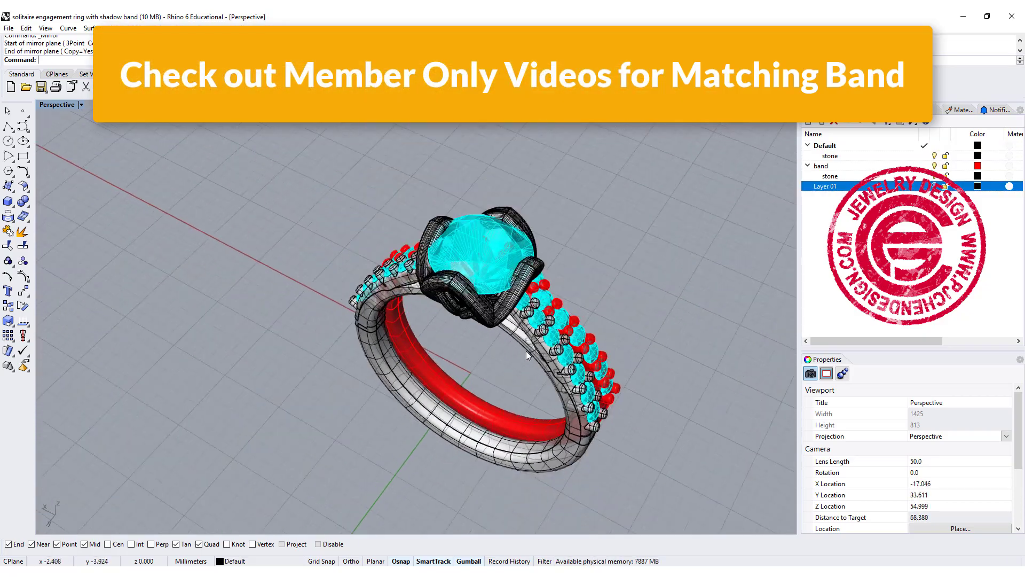
{"action": "right_click_drag", "start_coordinate": [518, 353], "coordinate": [436, 339]}
{"action": "right_click_drag", "start_coordinate": [340, 322], "coordinate": [611, 374]}
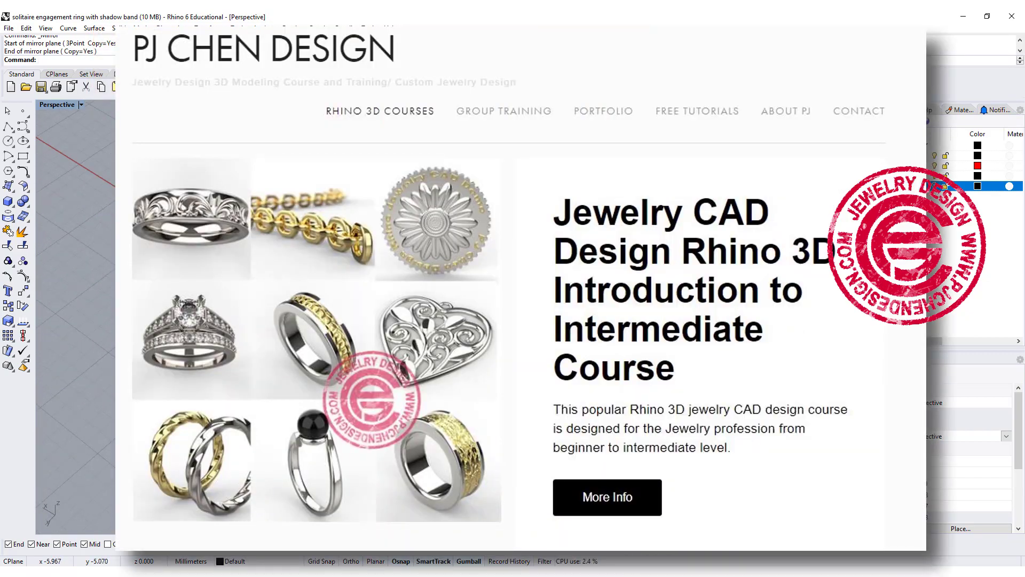
{"action": "mouse_move", "coordinate": [513, 331]}
{"action": "right_mouse_down"}
{"action": "mouse_move", "coordinate": [502, 275]}
{"action": "mouse_move", "coordinate": [513, 323]}
{"action": "right_mouse_up"}
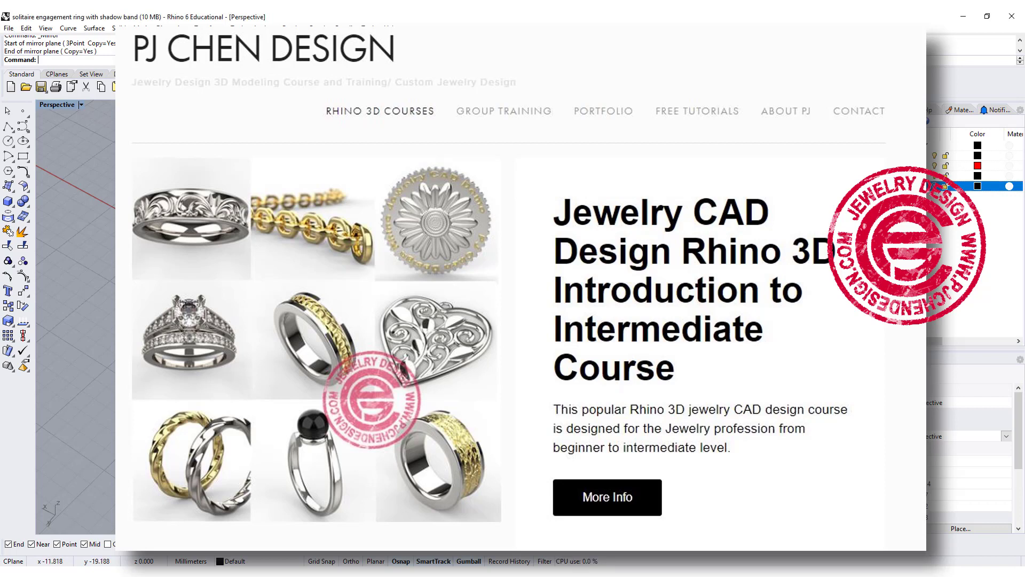
{"action": "right_click_drag", "start_coordinate": [534, 299], "coordinate": [347, 321]}
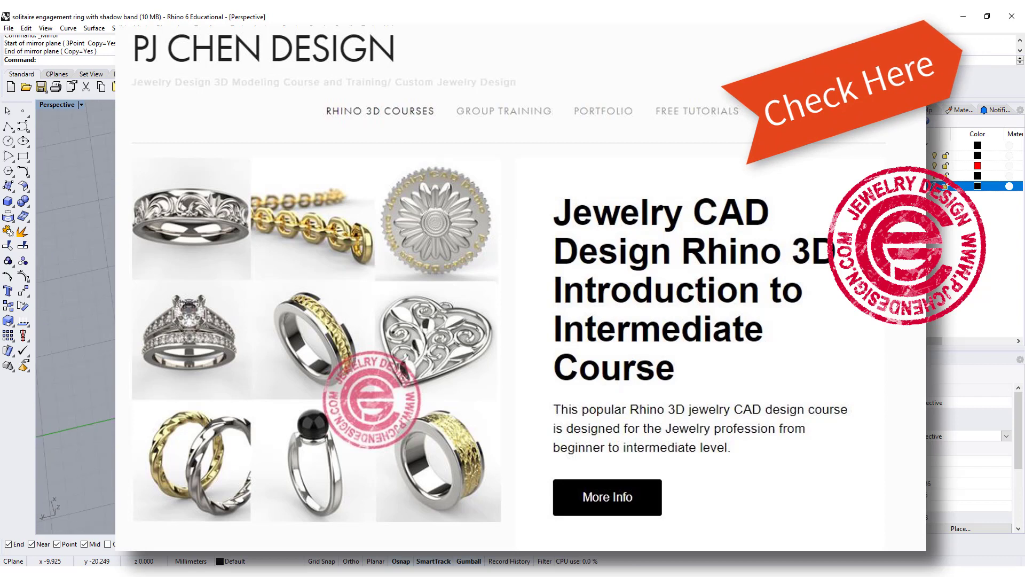